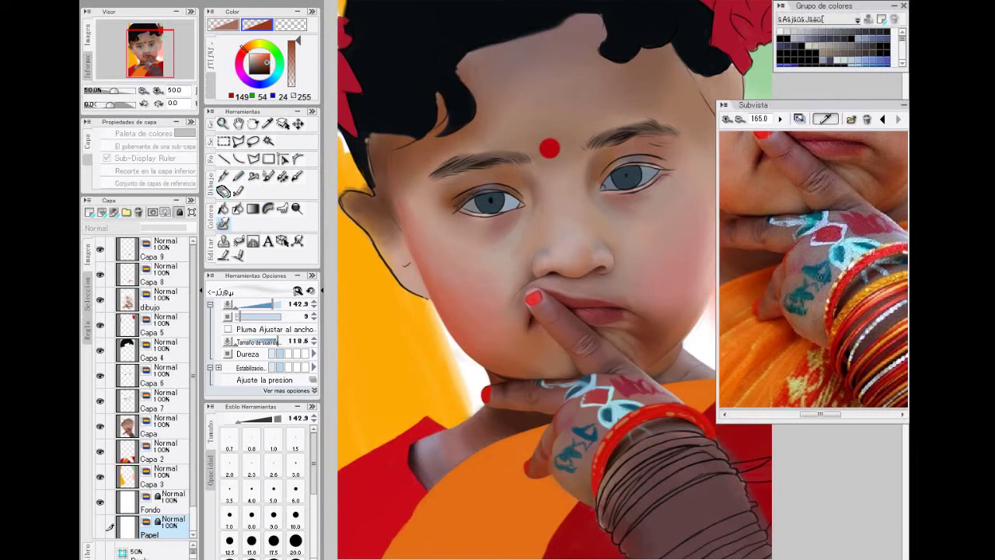
Export the current state of the portrait painting as an image.
{"action": "key", "text": "ctrl+plus"}
{"action": "left_click", "coordinate": [108, 1]}
{"action": "mouse_move", "coordinate": [187, 84]}
{"action": "left_click", "coordinate": [409, 159]}
{"action": "left_click", "coordinate": [467, 235]}
{"action": "key", "text": "BackSpace"}
{"action": "key", "text": "Return"}
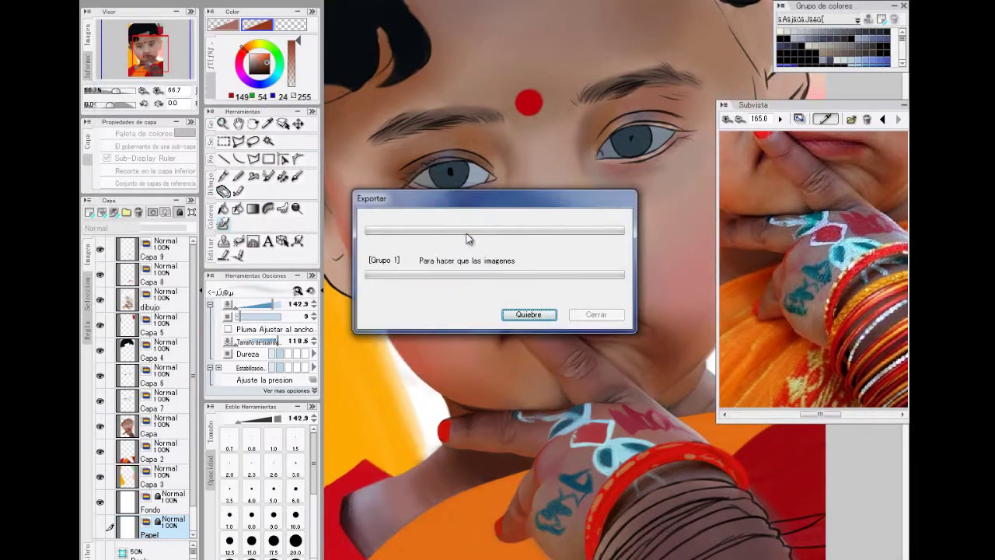
Move the reference photo window closer to the painted hand and sample brown (120, 64, 41) for the brush.
{"action": "left_click_drag", "start_coordinate": [787, 106], "coordinate": [742, 70]}
{"action": "mouse_move", "coordinate": [867, 270]}
{"action": "left_mouse_down"}
{"action": "mouse_move", "coordinate": [874, 220]}
{"action": "mouse_move", "coordinate": [872, 280]}
{"action": "left_mouse_up"}
{"action": "left_click_drag", "start_coordinate": [906, 309], "coordinate": [906, 343]}
{"action": "left_click", "coordinate": [267, 126]}
{"action": "left_click", "coordinate": [773, 322]}
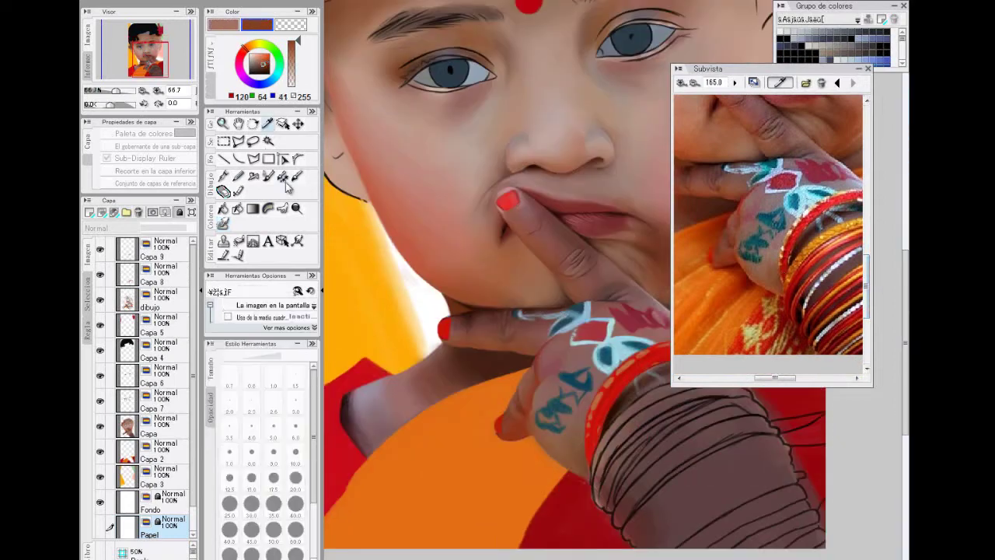
{"action": "left_click", "coordinate": [284, 179]}
On the dibujo layer, touch up the lower side of the hand with skin brown (147, 105, 81) sampled from the reference.
{"action": "left_click", "coordinate": [174, 275]}
{"action": "left_click", "coordinate": [172, 299]}
{"action": "key", "text": "ctrl+plus"}
{"action": "left_click_drag", "start_coordinate": [906, 342], "coordinate": [905, 399]}
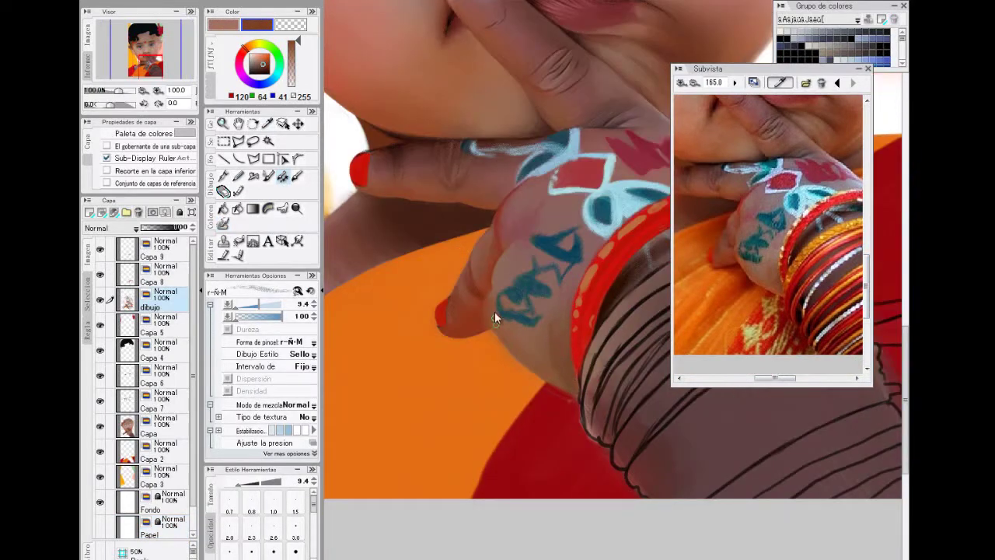
{"action": "left_click", "coordinate": [269, 125]}
{"action": "left_click", "coordinate": [769, 272]}
{"action": "left_click", "coordinate": [283, 177]}
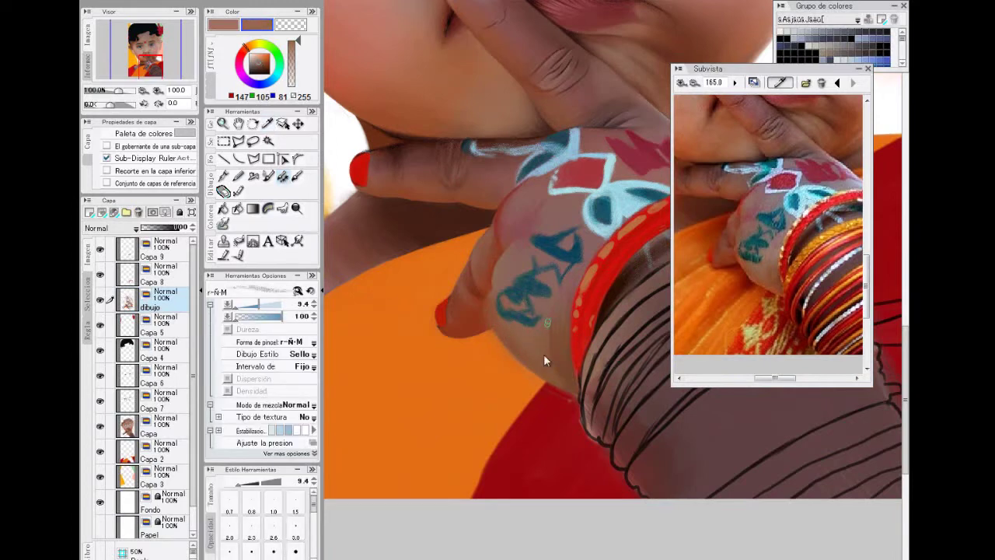
{"action": "left_click", "coordinate": [224, 191]}
{"action": "mouse_move", "coordinate": [544, 356]}
{"action": "left_mouse_down"}
{"action": "mouse_move", "coordinate": [569, 347]}
{"action": "mouse_move", "coordinate": [546, 309]}
{"action": "mouse_move", "coordinate": [544, 344]}
{"action": "mouse_move", "coordinate": [564, 324]}
{"action": "left_mouse_up"}
{"action": "scroll", "coordinate": [563, 323], "scroll_direction": "right", "scroll_amount": 2}
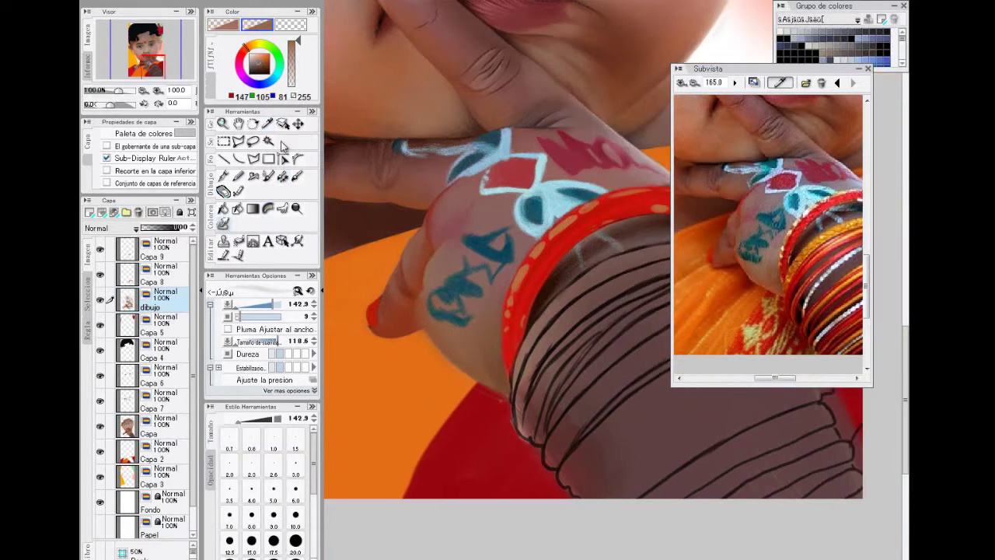
On layer Capa 8, paint the gold bangle beside the red one, using gold (195, 116, 15) sampled from the reference.
{"action": "left_click", "coordinate": [268, 125]}
{"action": "left_click", "coordinate": [813, 236]}
{"action": "left_click", "coordinate": [283, 179]}
{"action": "key", "text": "minus"}
{"action": "left_click_drag", "start_coordinate": [741, 536], "coordinate": [650, 532]}
{"action": "left_click", "coordinate": [156, 279]}
{"action": "left_click", "coordinate": [284, 177]}
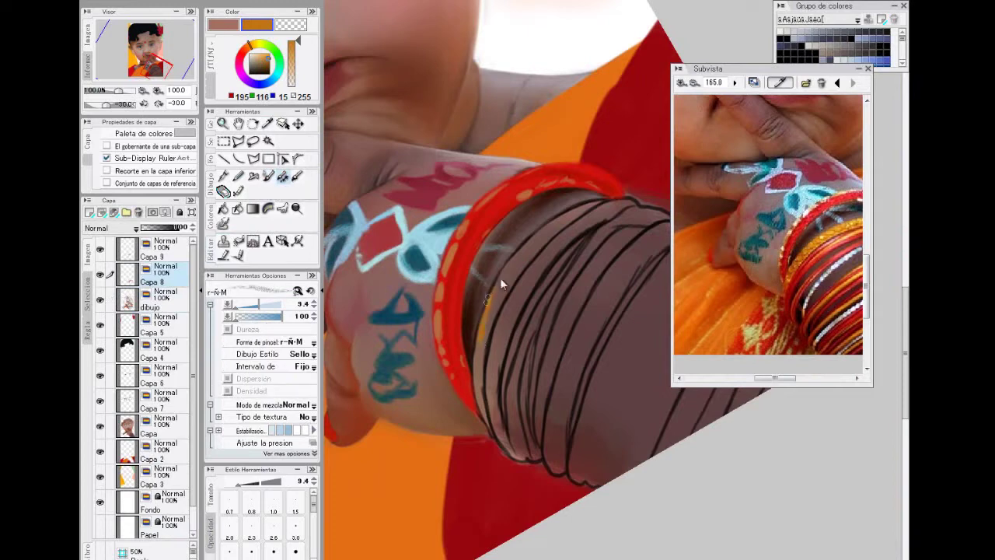
{"action": "left_click_drag", "start_coordinate": [500, 277], "coordinate": [482, 340]}
{"action": "left_click", "coordinate": [268, 177]}
{"action": "left_click_drag", "start_coordinate": [493, 300], "coordinate": [499, 299]}
{"action": "mouse_move", "coordinate": [486, 339]}
{"action": "left_mouse_down"}
{"action": "mouse_move", "coordinate": [531, 251]}
{"action": "mouse_move", "coordinate": [483, 373]}
{"action": "mouse_move", "coordinate": [500, 271]}
{"action": "left_mouse_up"}
Switch to the eraser on the dibujo layer for cleanup, and extend the gold bangle on Capa 8 to the wrist's upper edge.
{"action": "key", "text": "alt+bracketleft"}
{"action": "key", "text": "e"}
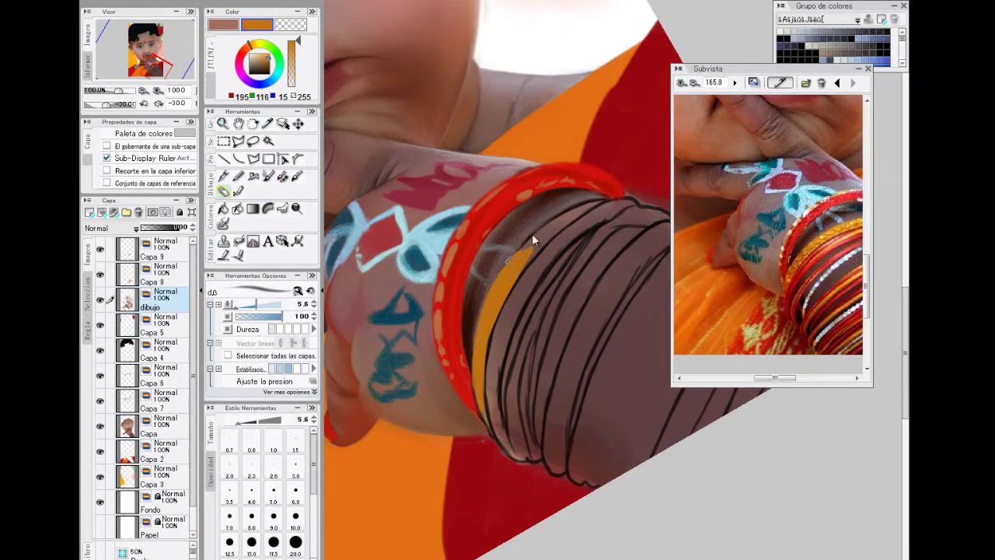
{"action": "key", "text": "minus"}
{"action": "key", "text": "minus"}
{"action": "key", "text": "alt+bracketright"}
{"action": "key", "text": "b"}
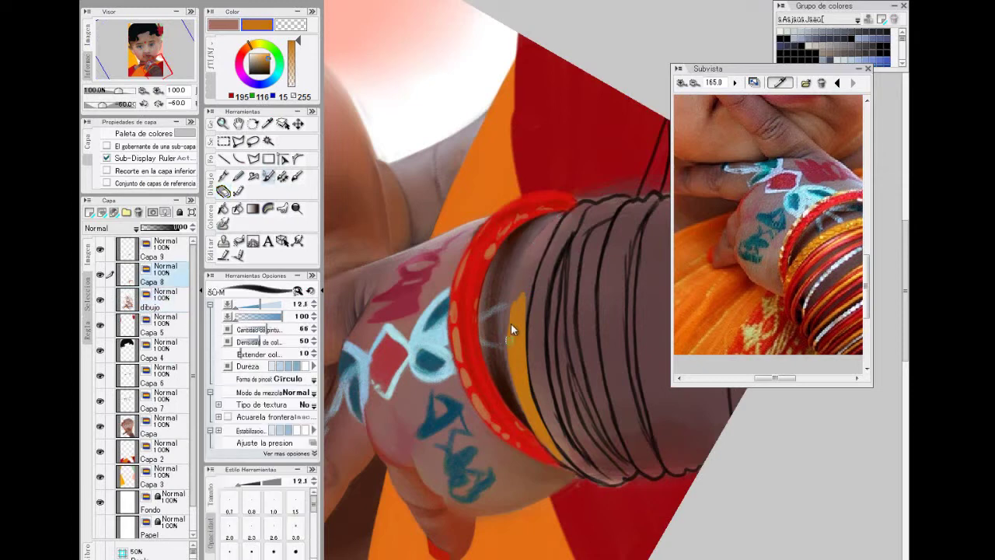
{"action": "left_click_drag", "start_coordinate": [775, 378], "coordinate": [791, 377]}
{"action": "left_click_drag", "start_coordinate": [524, 309], "coordinate": [551, 234]}
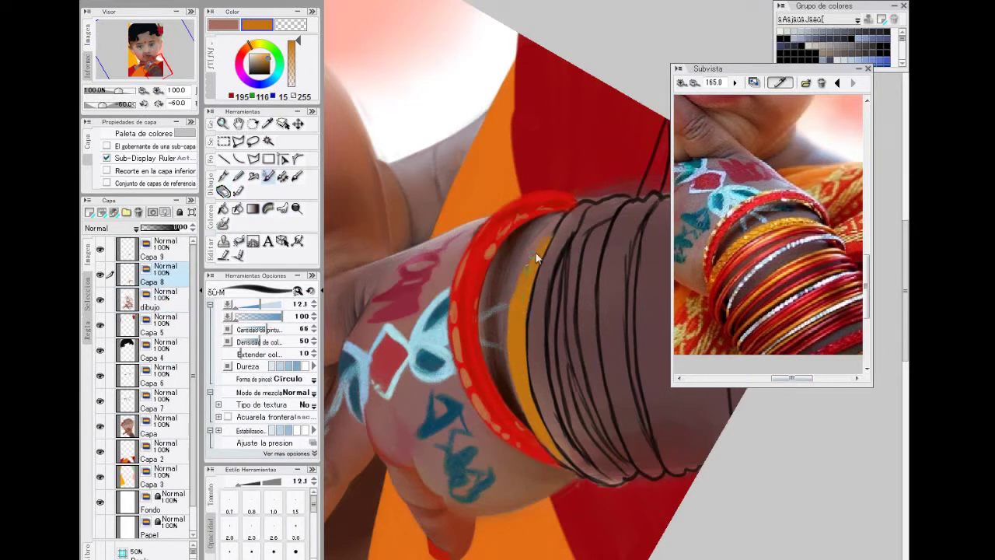
{"action": "key", "text": "b"}
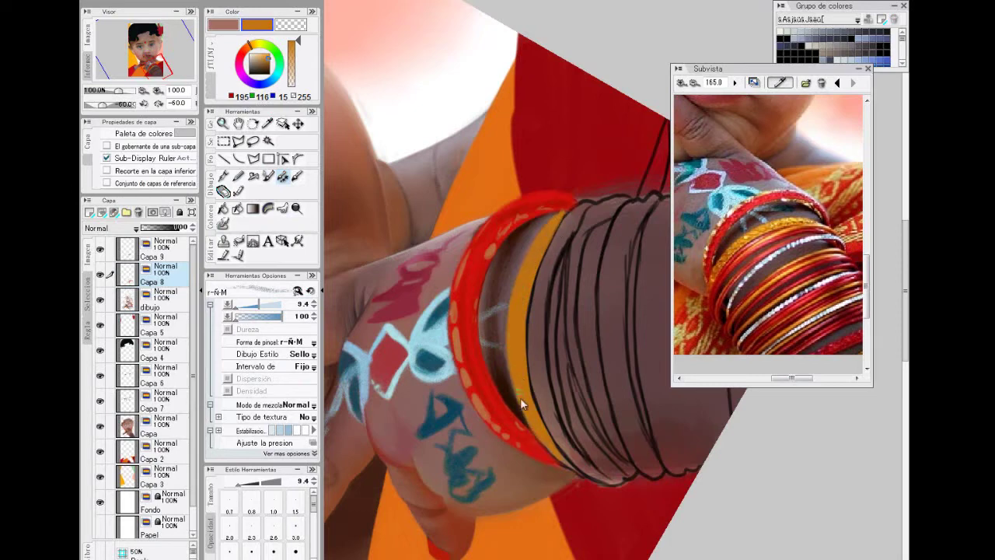
Shade the gold bangle's edge with darker orange tones (180, 84, 0) and (181, 87, 3).
{"action": "key", "text": "asciicircum"}
{"action": "key", "text": "asciicircum"}
{"action": "key", "text": "asciicircum"}
{"action": "left_click", "coordinate": [270, 60]}
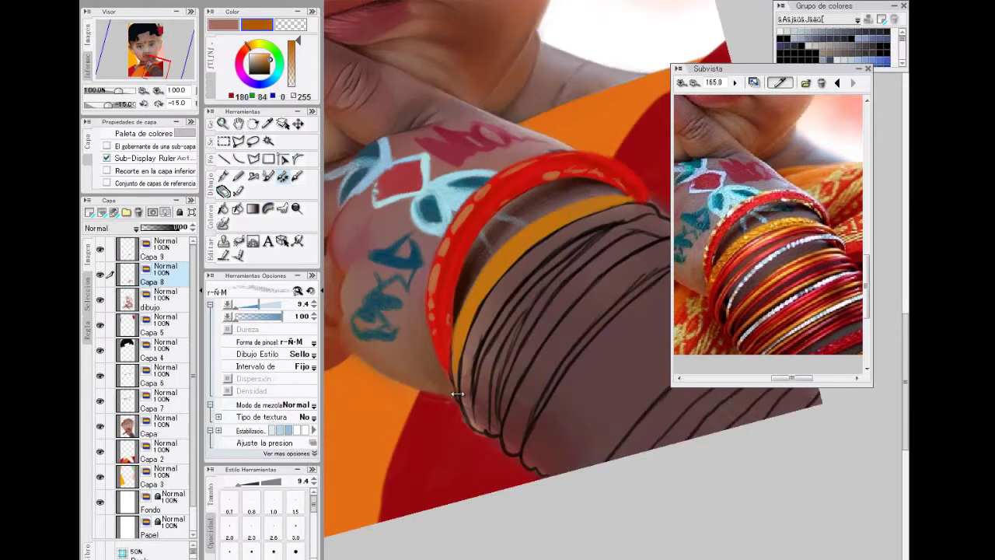
{"action": "left_click_drag", "start_coordinate": [460, 391], "coordinate": [456, 326]}
{"action": "left_click_drag", "start_coordinate": [469, 289], "coordinate": [491, 323]}
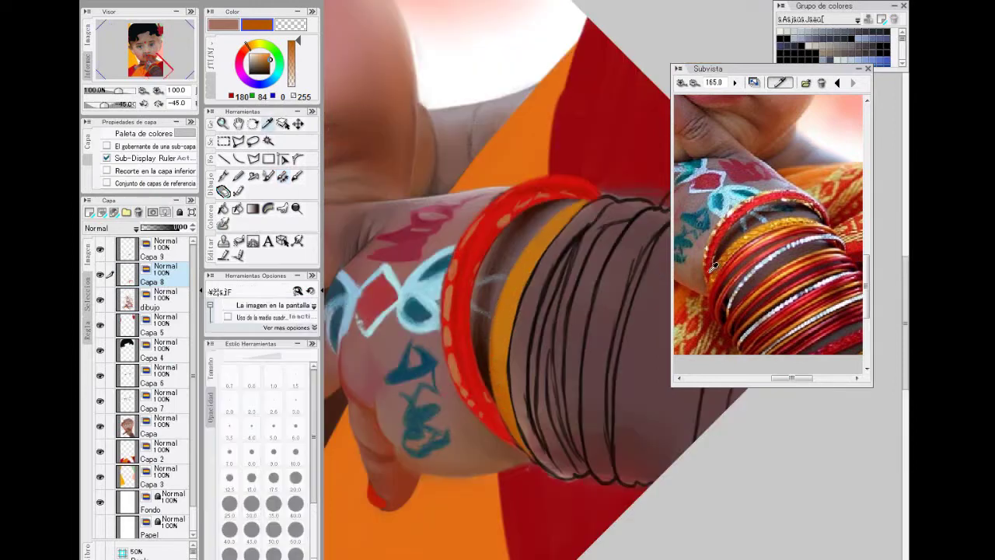
{"action": "left_click", "coordinate": [509, 437], "text": "alt"}
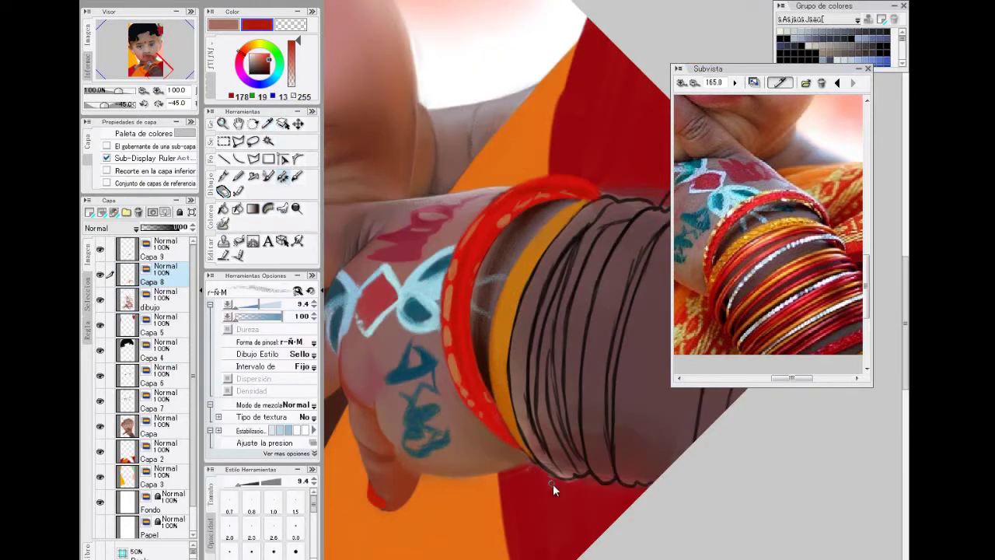
{"action": "left_click", "coordinate": [531, 450], "text": "alt"}
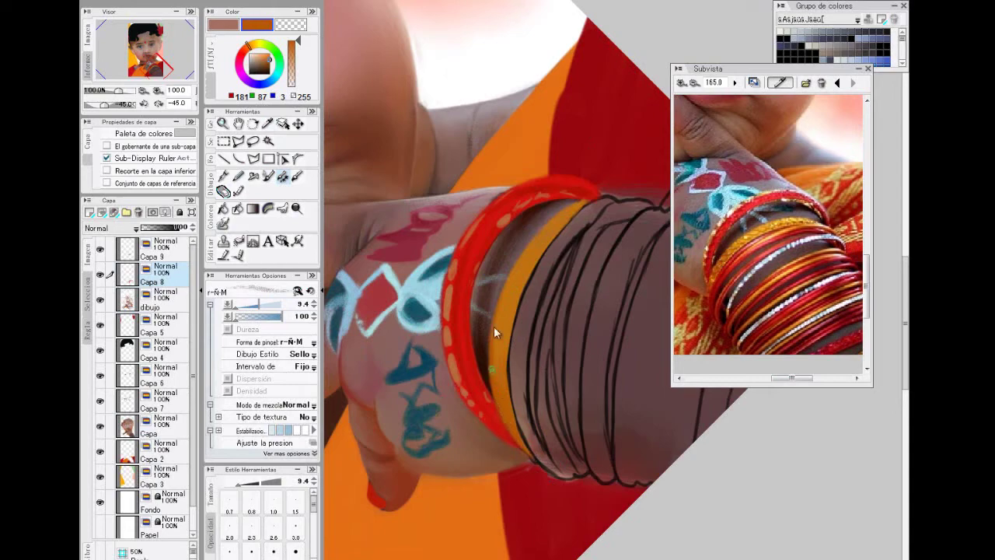
Sample dark red (167, 11, 12), reduce the brush size to 5.6, and enlarge the reference's bangles to 400%.
{"action": "key", "text": "ctrl+minus"}
{"action": "key", "text": "h"}
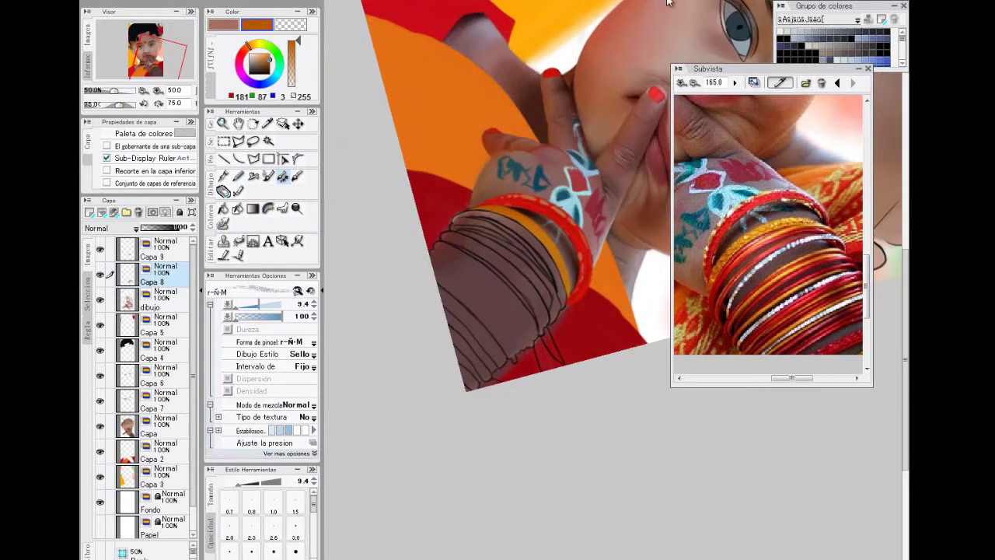
{"action": "key", "text": "h"}
{"action": "key", "text": "i"}
{"action": "key", "text": "ctrl+plus"}
{"action": "key", "text": "ctrl+plus"}
{"action": "left_click", "coordinate": [444, 338]}
{"action": "key", "text": "b"}
{"action": "key", "text": "minus"}
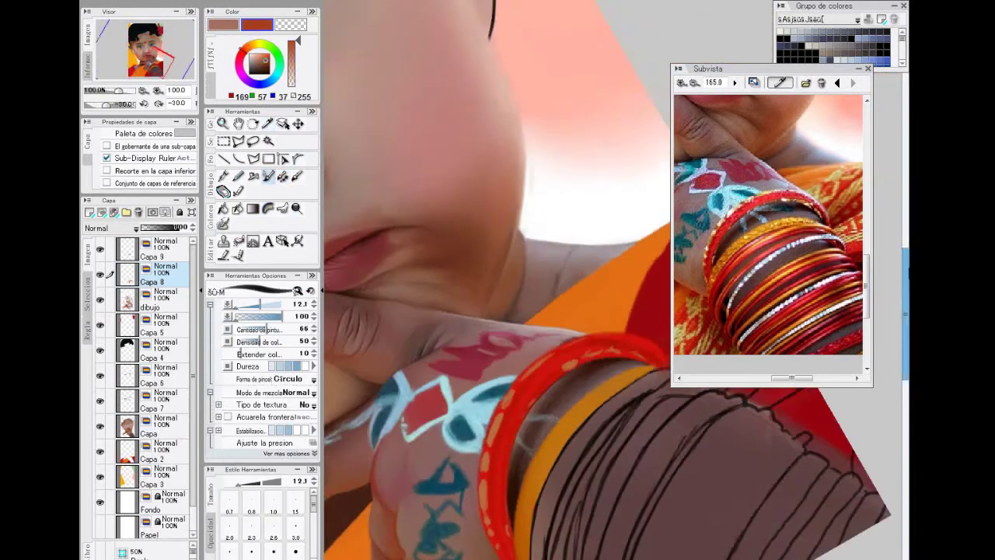
{"action": "scroll", "coordinate": [487, 375], "scroll_direction": "down", "scroll_amount": 3}
{"action": "key", "text": "bracketleft"}
{"action": "left_click", "coordinate": [494, 375], "text": "alt"}
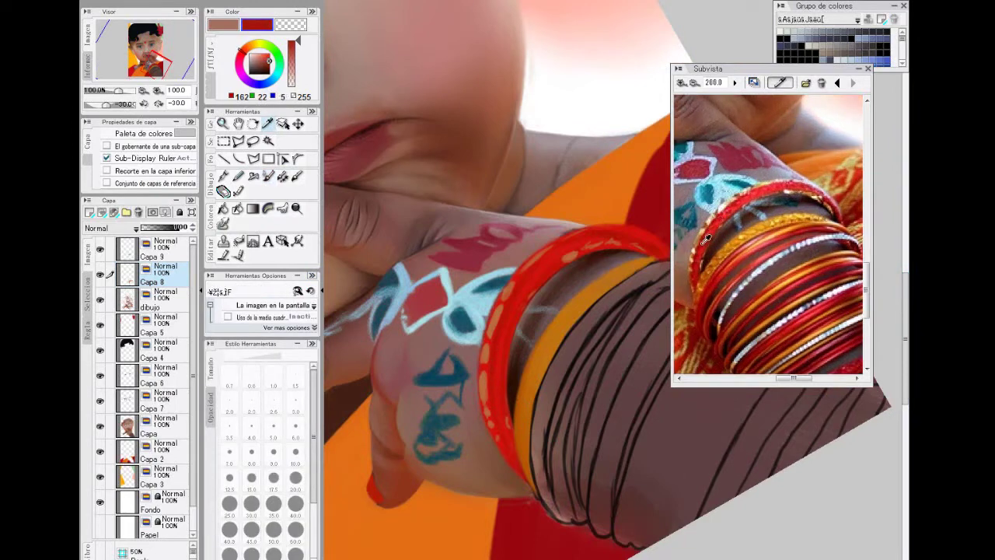
{"action": "left_click", "coordinate": [682, 83]}
{"action": "left_click_drag", "start_coordinate": [798, 379], "coordinate": [789, 378]}
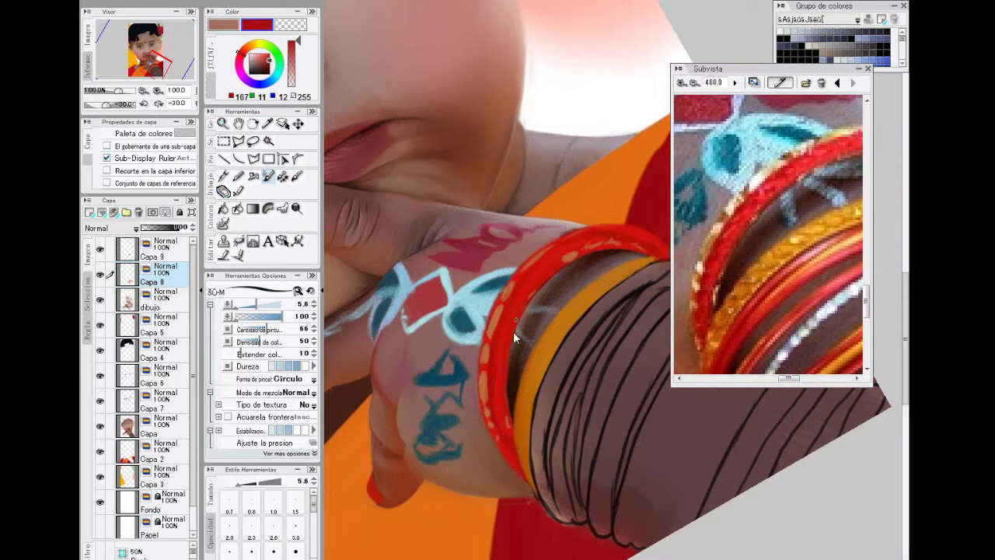
Shade the red bangle with dark red strokes following its curve, and return the reference to 200%.
{"action": "key", "text": "minus"}
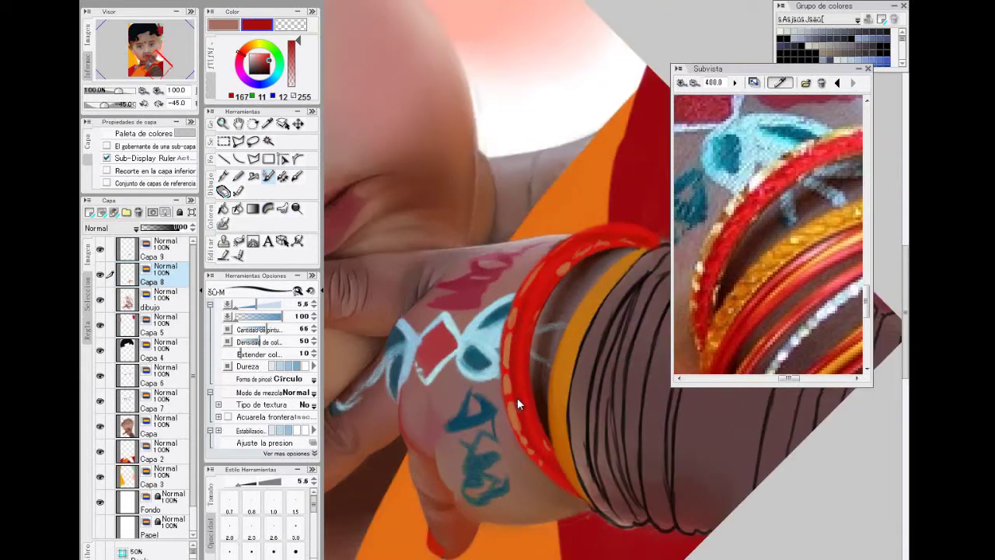
{"action": "key", "text": "minus"}
{"action": "key", "text": "minus"}
{"action": "key", "text": "asciicircum"}
{"action": "key", "text": "asciicircum"}
{"action": "key", "text": "asciicircum"}
{"action": "key", "text": "asciicircum"}
{"action": "key", "text": "asciicircum"}
{"action": "key", "text": "asciicircum"}
{"action": "key", "text": "asciicircum"}
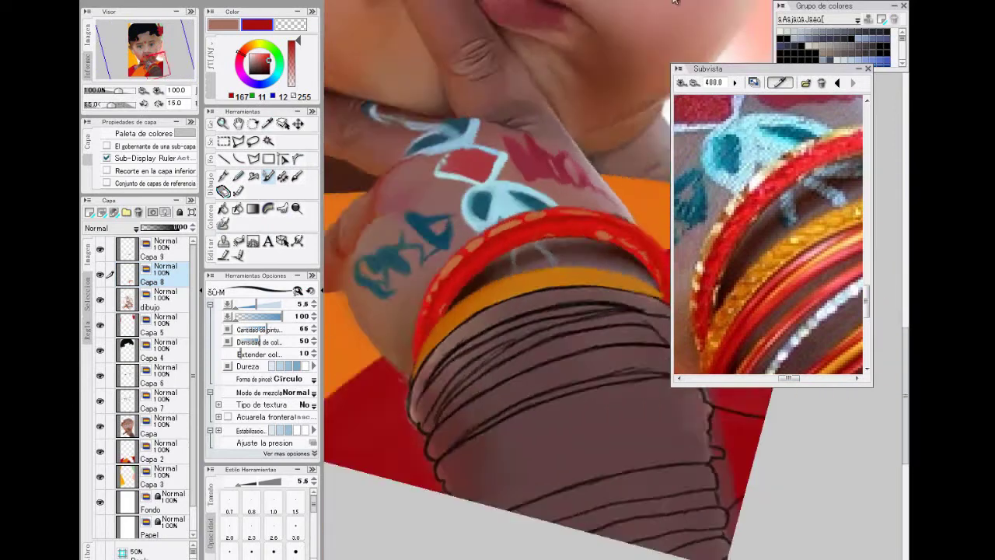
{"action": "left_click", "coordinate": [694, 82]}
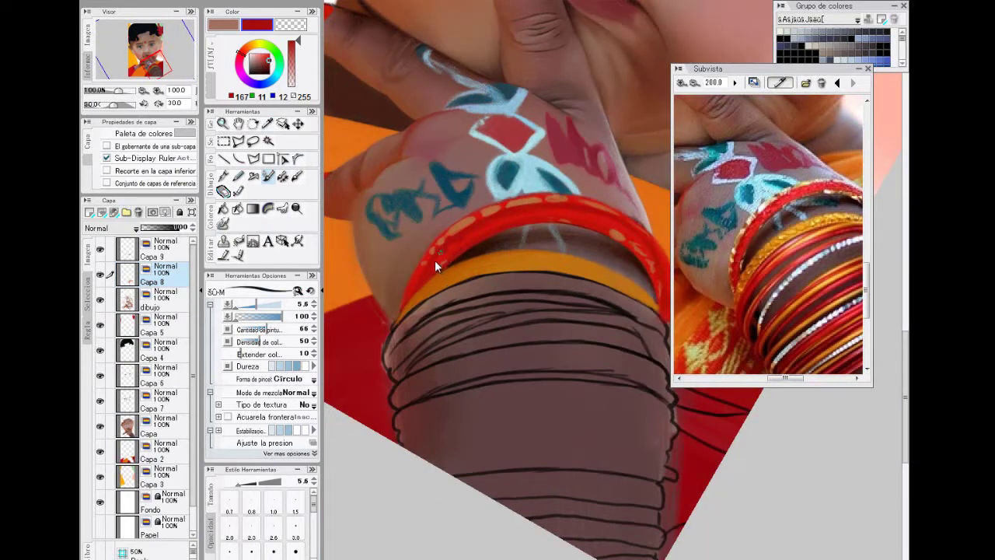
Touch up the ornament spots on the red bangle's outer edge with light beige (221, 189, 140).
{"action": "left_click", "coordinate": [269, 125]}
{"action": "left_click", "coordinate": [493, 233]}
{"action": "left_click", "coordinate": [273, 178]}
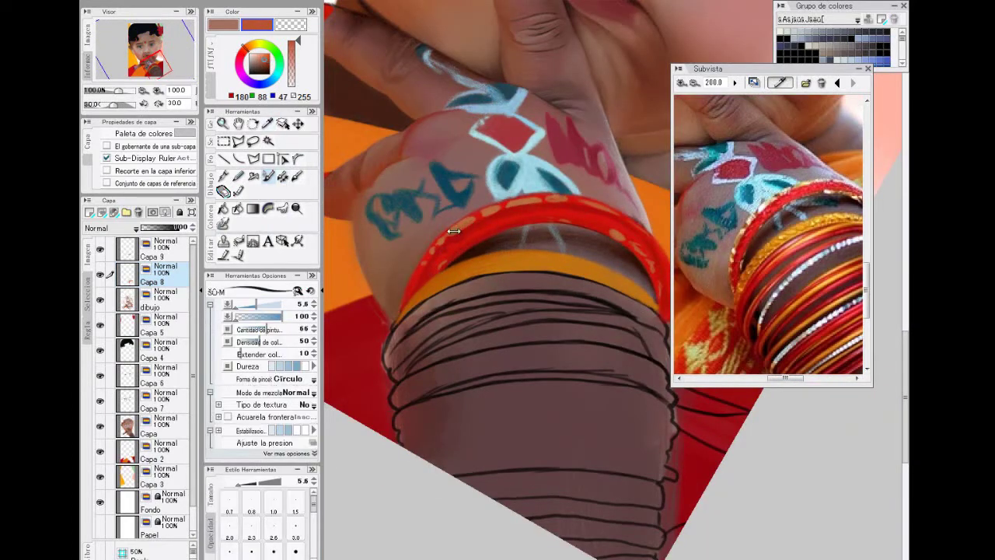
{"action": "left_click", "coordinate": [470, 221], "text": "alt"}
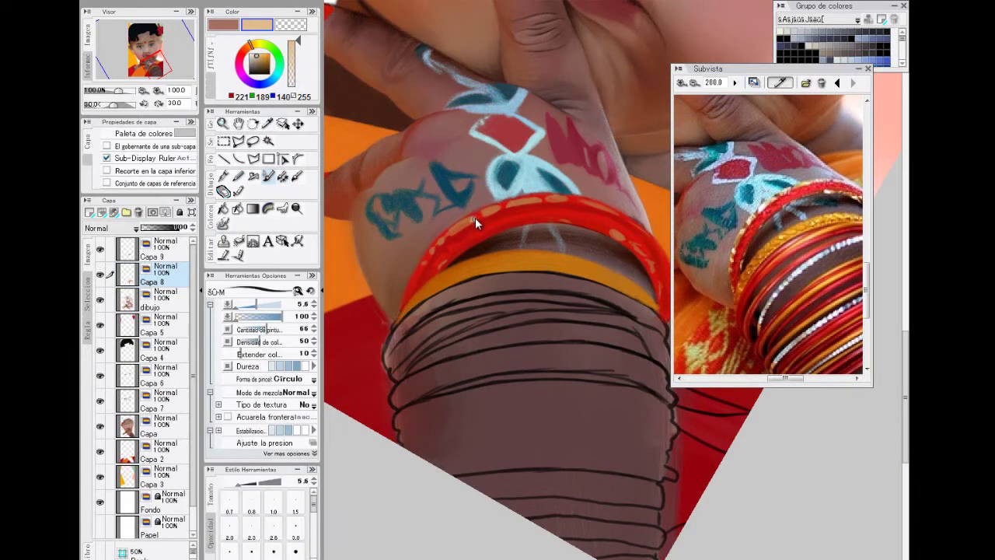
{"action": "key", "text": "Home"}
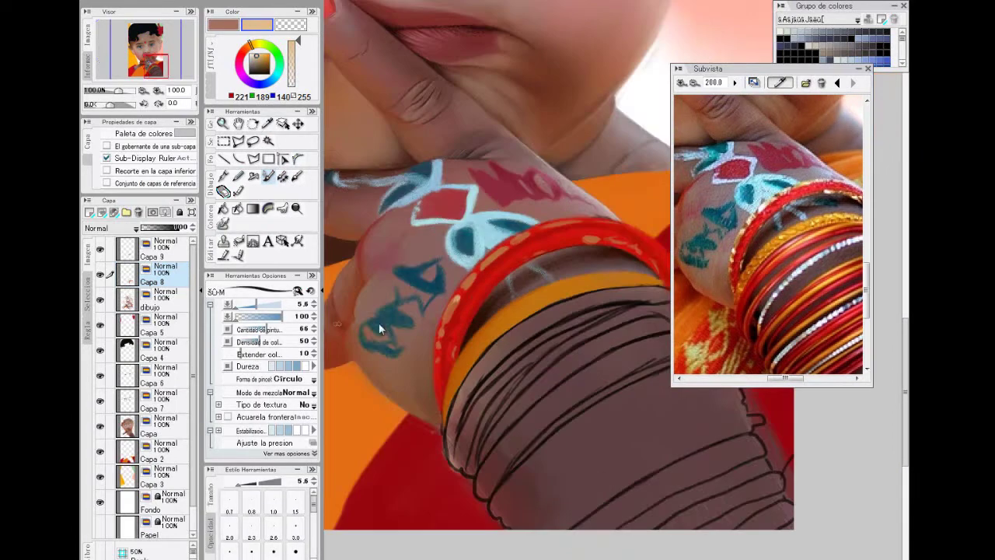
{"action": "scroll", "coordinate": [451, 304], "scroll_direction": "up", "scroll_amount": 2}
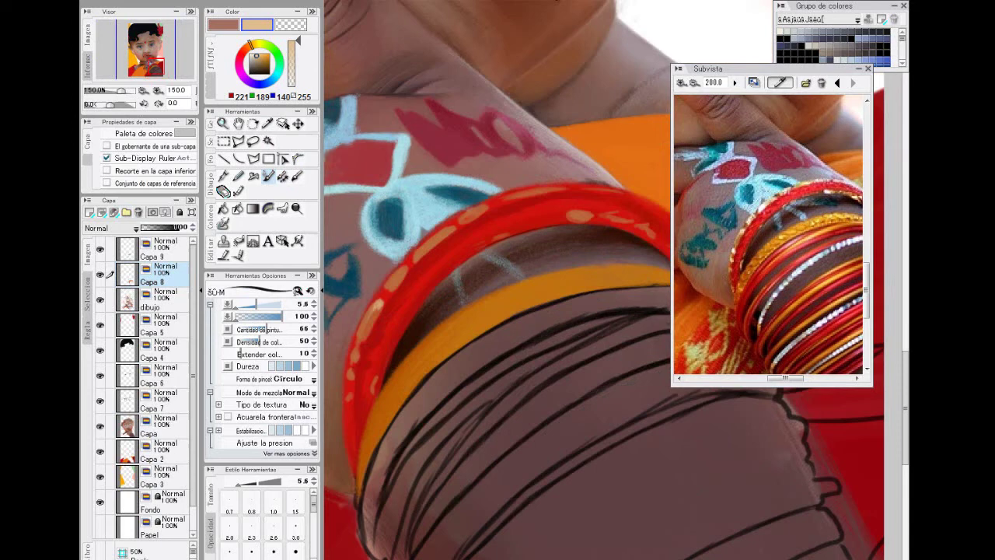
Refine the red bangle's spots with sampled tan tones (214, 169, 127), (209, 161, 113) and (210, 138, 88).
{"action": "left_click", "coordinate": [372, 309], "text": "alt"}
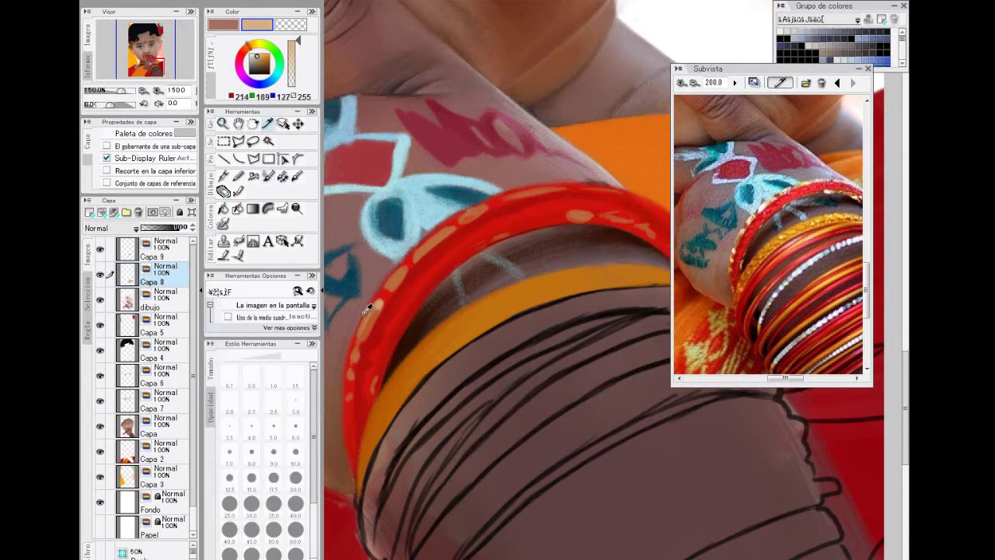
{"action": "left_click", "coordinate": [268, 125]}
{"action": "left_click", "coordinate": [383, 299]}
{"action": "left_click", "coordinate": [268, 176]}
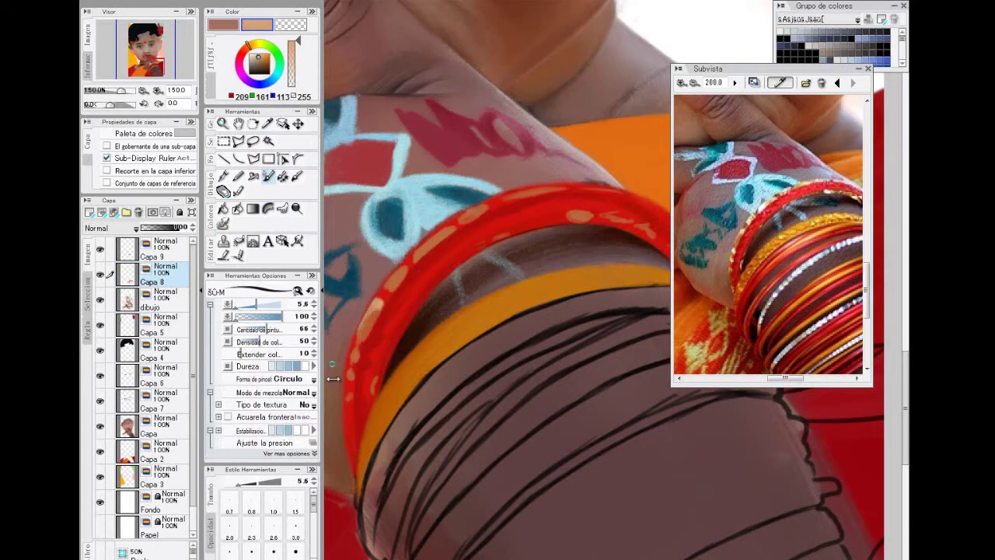
{"action": "left_click", "coordinate": [367, 300], "text": "alt"}
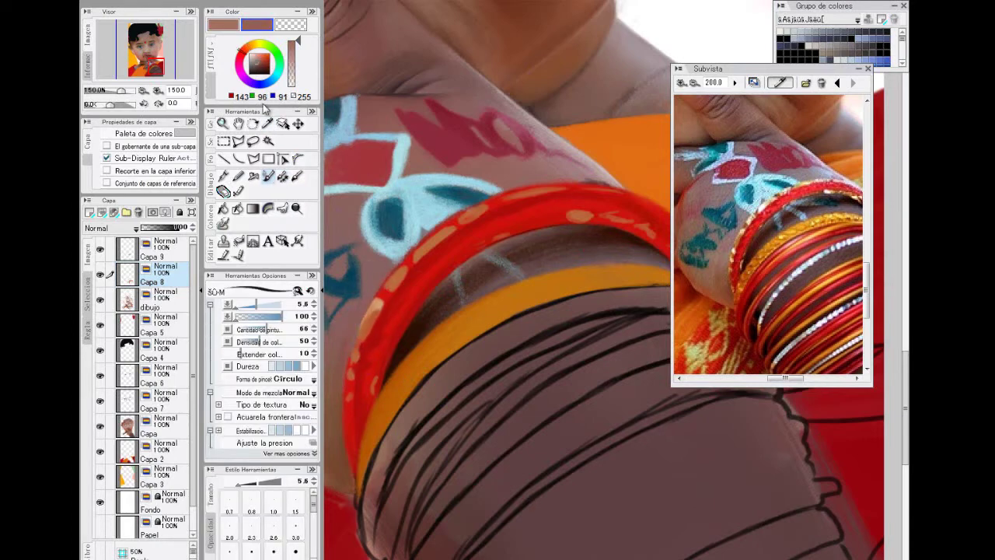
{"action": "left_click", "coordinate": [367, 320], "text": "alt"}
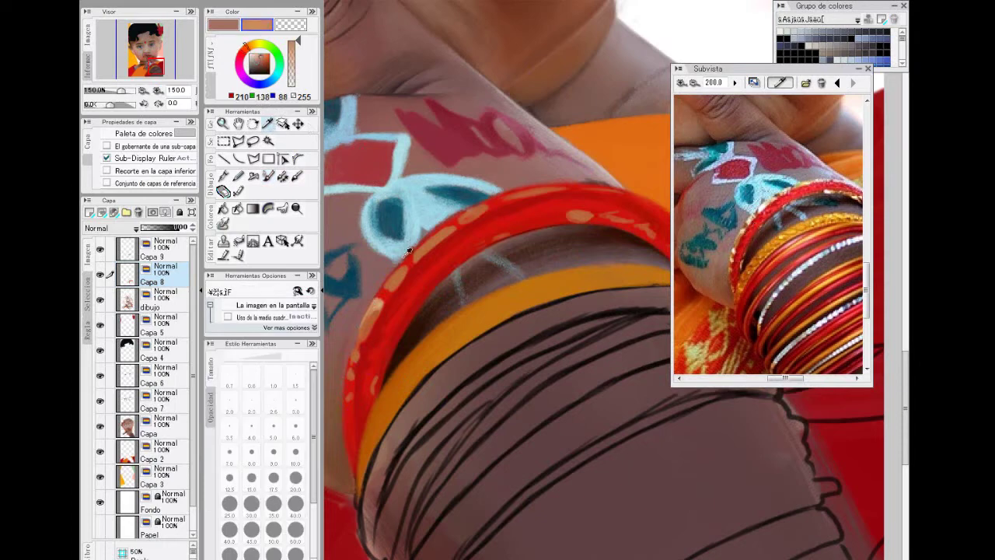
Add darker brown tones (155, 77, 42), (174, 127, 75) and (155, 87, 42) around the spots on the red bangle's outer edge.
{"action": "left_click", "coordinate": [396, 315], "text": "alt"}
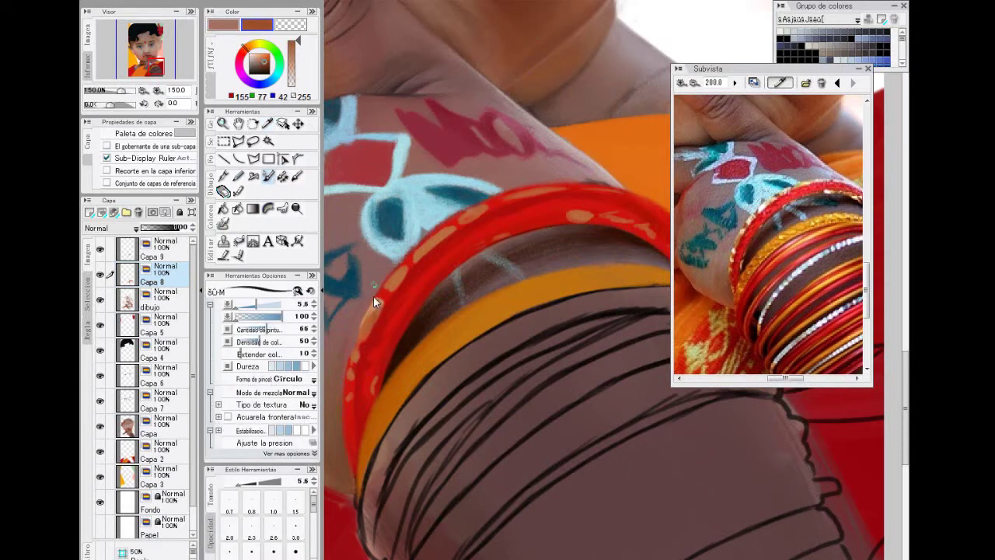
{"action": "mouse_move", "coordinate": [360, 326]}
{"action": "left_mouse_down"}
{"action": "mouse_move", "coordinate": [376, 308]}
{"action": "mouse_move", "coordinate": [364, 321]}
{"action": "left_mouse_up"}
{"action": "left_click", "coordinate": [371, 312], "text": "alt"}
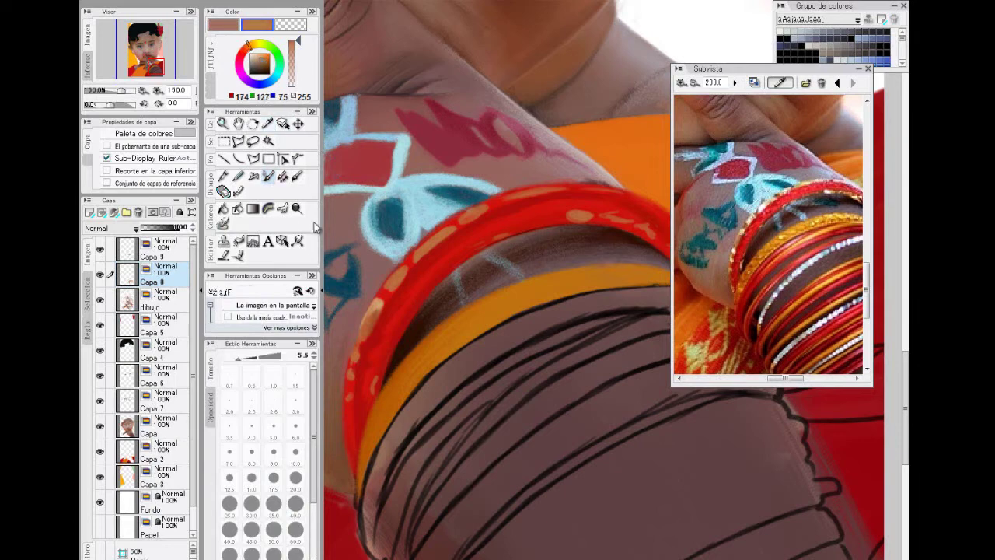
{"action": "left_click", "coordinate": [390, 287], "text": "alt"}
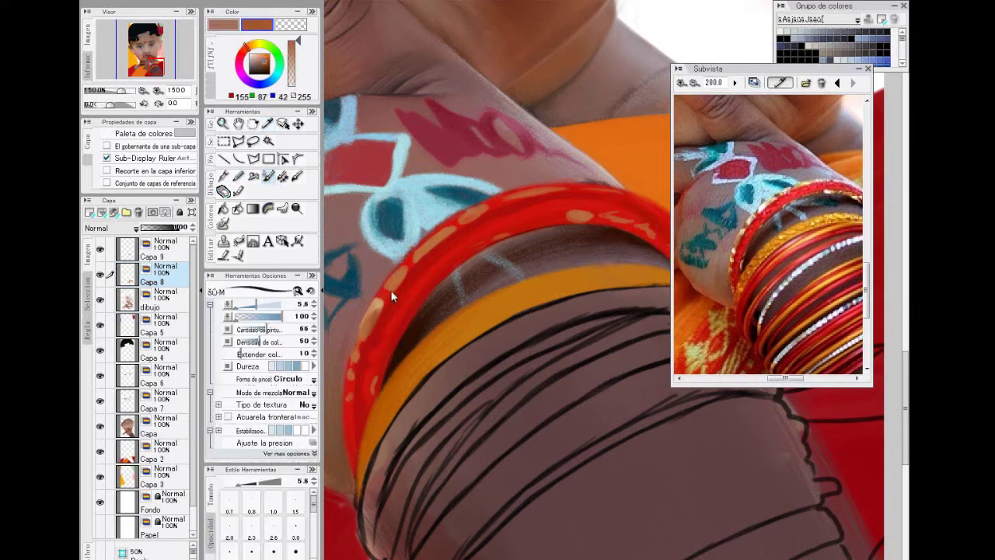
{"action": "key", "text": "b"}
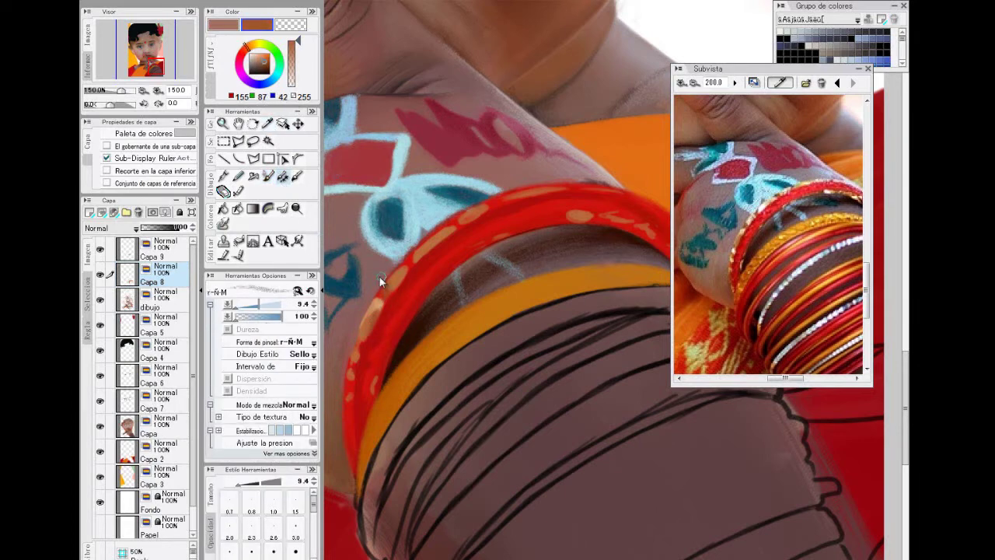
{"action": "key", "text": "b"}
{"action": "left_click", "coordinate": [373, 289], "text": "alt"}
Compare the painted hand and bangles with the reference photo, both viewed at 100%.
{"action": "key", "text": "ctrl+minus"}
{"action": "key", "text": "ctrl+minus"}
{"action": "key", "text": "ctrl+minus"}
{"action": "key", "text": "ctrl+minus"}
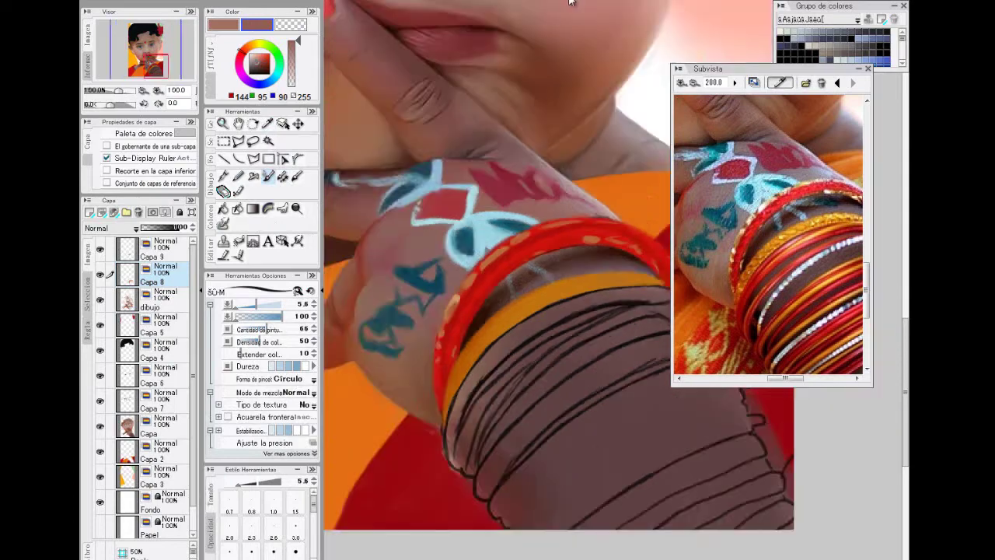
{"action": "left_click", "coordinate": [695, 82]}
{"action": "key", "text": "ctrl+plus"}
{"action": "key", "text": "ctrl+plus"}
{"action": "key", "text": "ctrl+plus"}
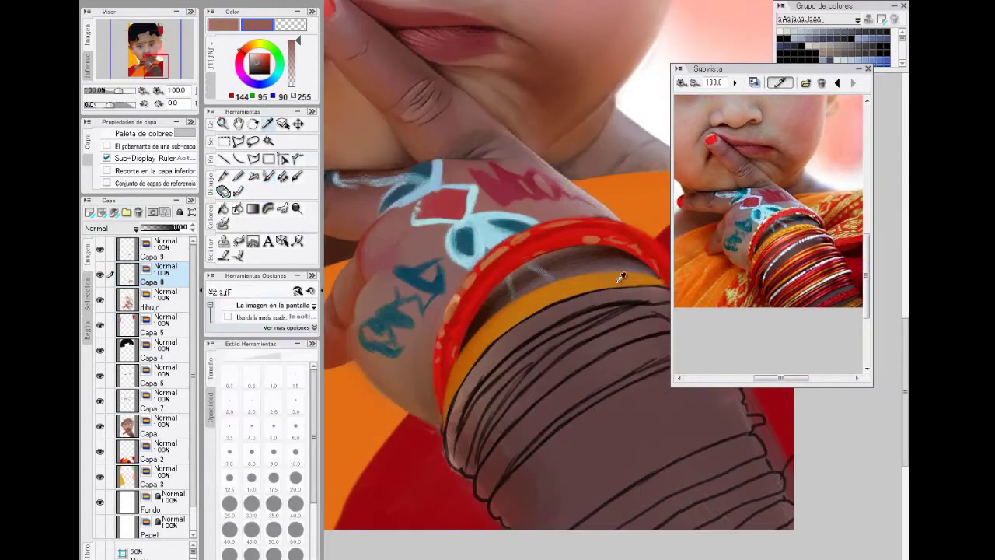
Paint spots on the red bangle's outer edge with light peach (255, 201, 160) and brown (183, 109, 60) sampled at 400% reference zoom.
{"action": "left_click", "coordinate": [682, 82]}
{"action": "left_click", "coordinate": [682, 82]}
{"action": "left_click", "coordinate": [695, 276]}
{"action": "key", "text": "ctrl+plus"}
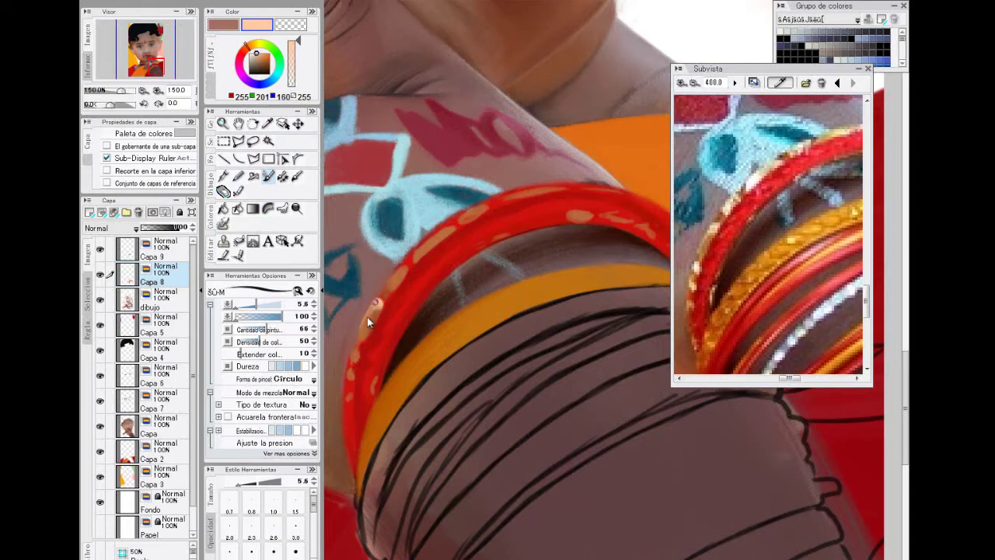
{"action": "key", "text": "minus"}
{"action": "key", "text": "i"}
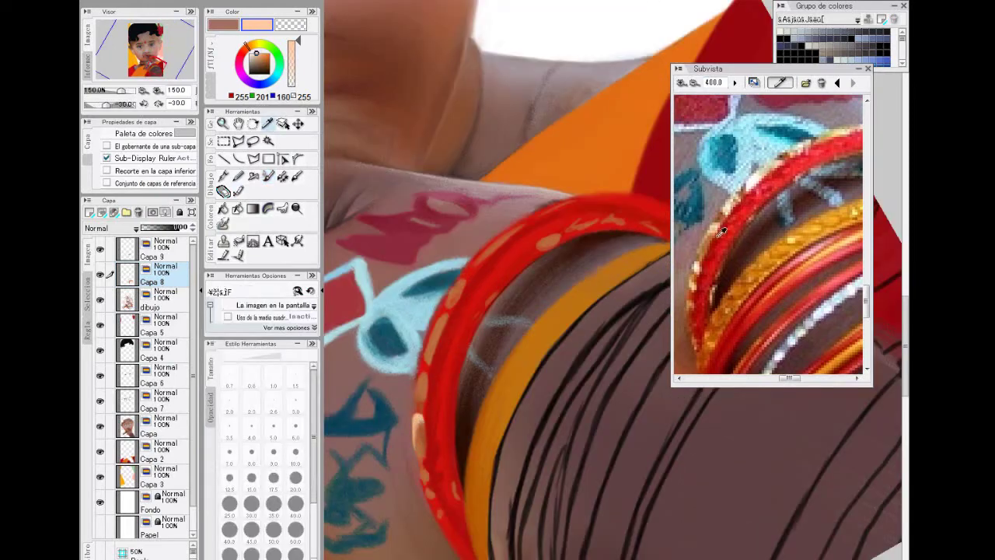
{"action": "left_click", "coordinate": [421, 386]}
{"action": "key", "text": "b"}
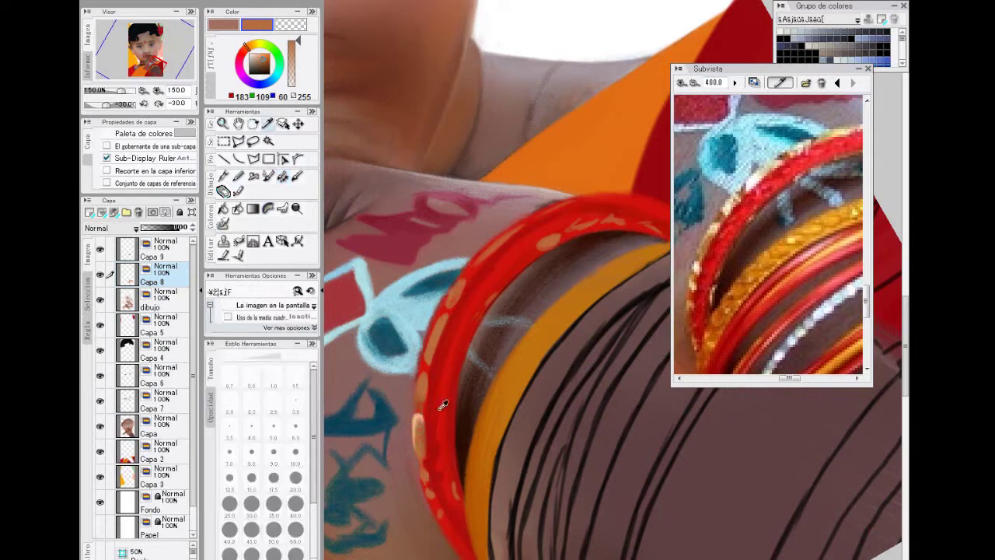
Shade around the large spot on the red bangle's outer edge with (174, 127, 75), (137, 96, 94) and dark brown (123, 65, 27).
{"action": "left_click", "coordinate": [416, 425], "text": "alt"}
{"action": "left_click", "coordinate": [422, 450], "text": "alt"}
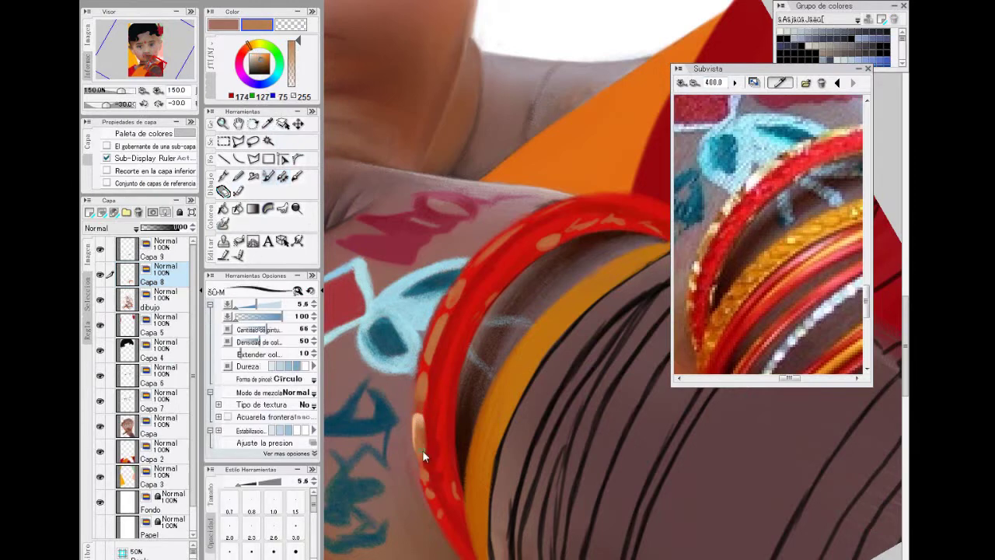
{"action": "left_click", "coordinate": [268, 177]}
{"action": "left_click", "coordinate": [268, 178]}
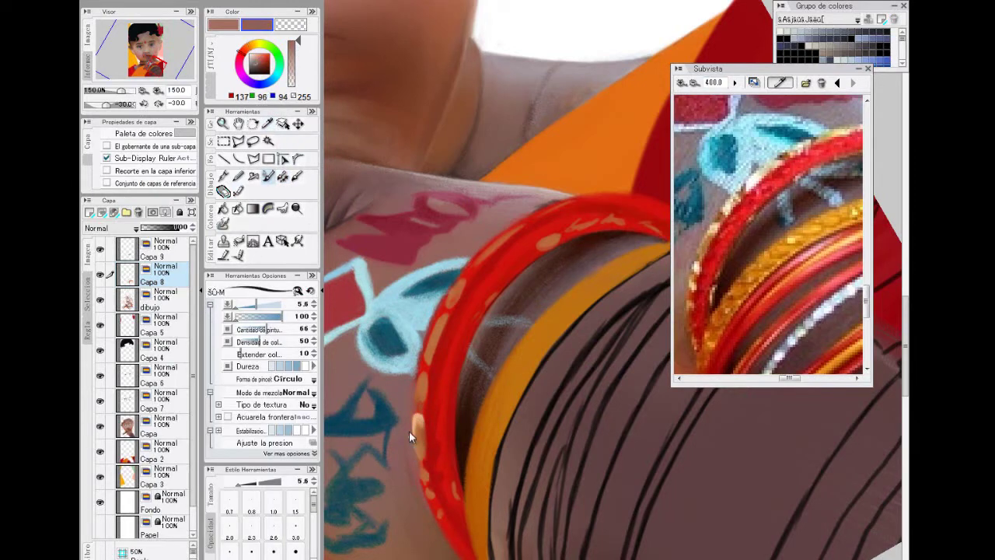
{"action": "left_click", "coordinate": [269, 124]}
{"action": "left_click", "coordinate": [694, 83]}
{"action": "left_click", "coordinate": [694, 83]}
{"action": "left_click", "coordinate": [694, 83]}
{"action": "left_click", "coordinate": [683, 105]}
{"action": "left_click", "coordinate": [268, 177]}
{"action": "left_click", "coordinate": [683, 83]}
{"action": "left_click", "coordinate": [682, 83]}
{"action": "left_click", "coordinate": [682, 83]}
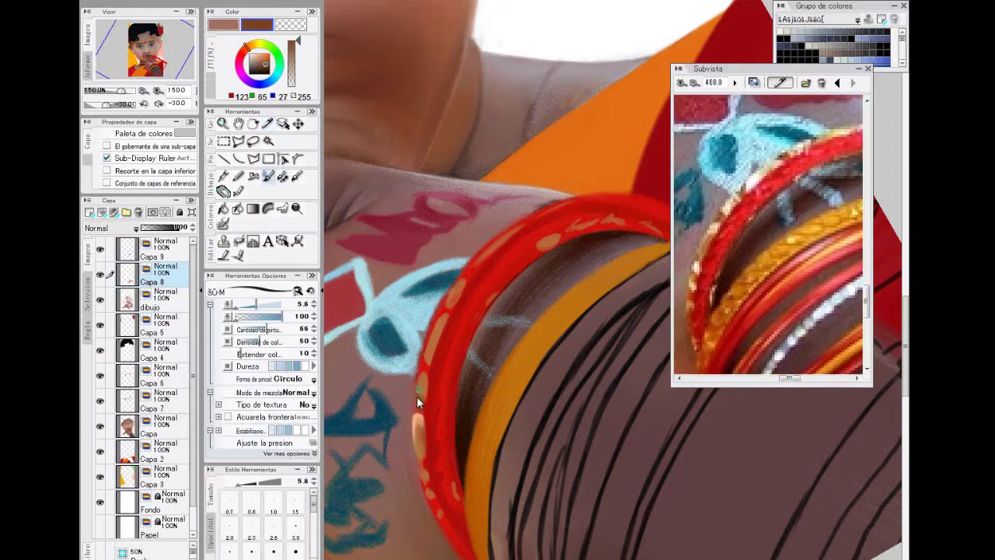
Highlight the spots on the red bangle's outer edge with cream (253, 236, 208) and greyish beige (206, 197, 164).
{"action": "left_click", "coordinate": [268, 124]}
{"action": "left_click", "coordinate": [692, 241]}
{"action": "left_click", "coordinate": [693, 83]}
{"action": "left_click", "coordinate": [694, 83]}
{"action": "key", "text": "b"}
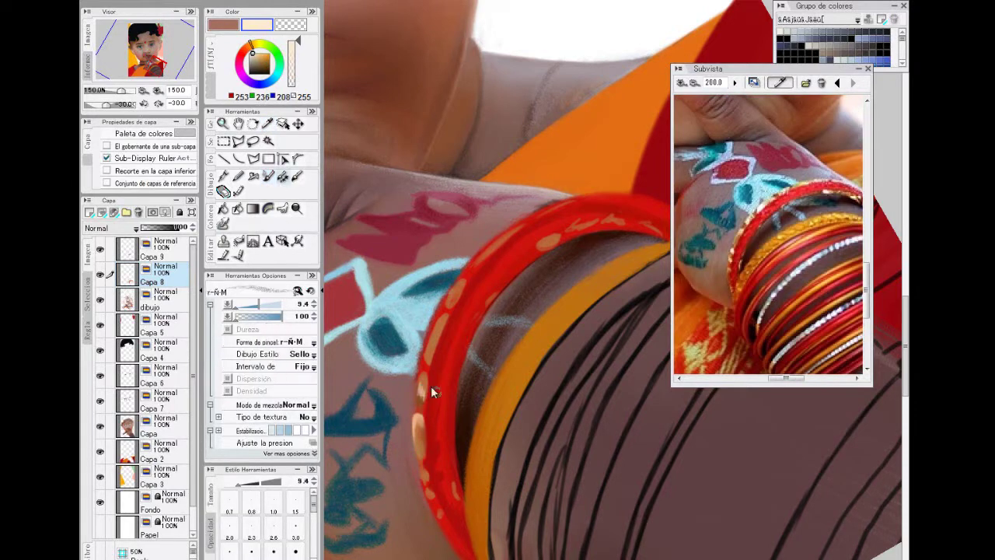
{"action": "left_click", "coordinate": [423, 386]}
{"action": "left_click", "coordinate": [268, 176]}
{"action": "left_click_drag", "start_coordinate": [430, 350], "coordinate": [438, 322]}
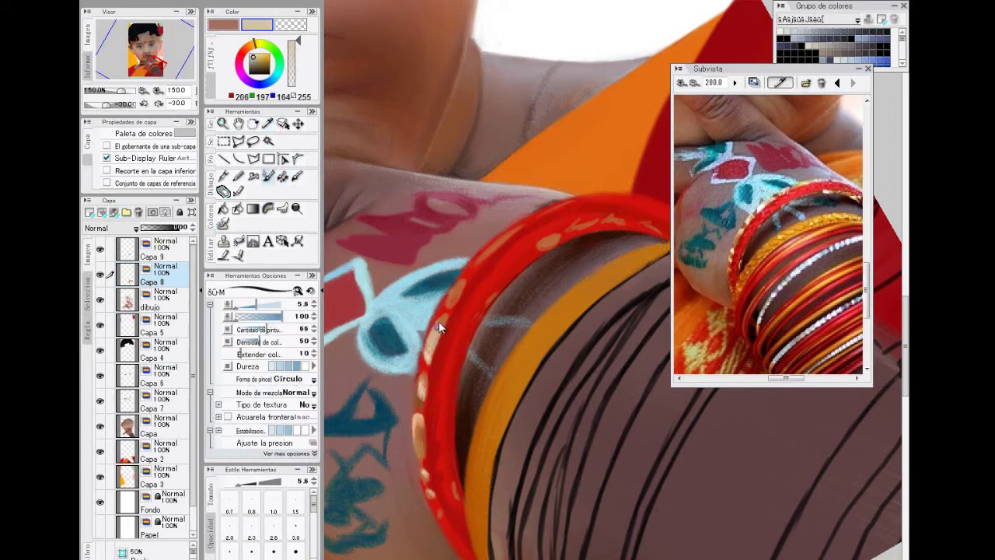
Compare the spotted red bangle in the whole portrait with the reference photo at 100%.
{"action": "key", "text": "ctrl+minus"}
{"action": "key", "text": "ctrl+minus"}
{"action": "key", "text": "ctrl+minus"}
{"action": "key", "text": "ctrl+minus"}
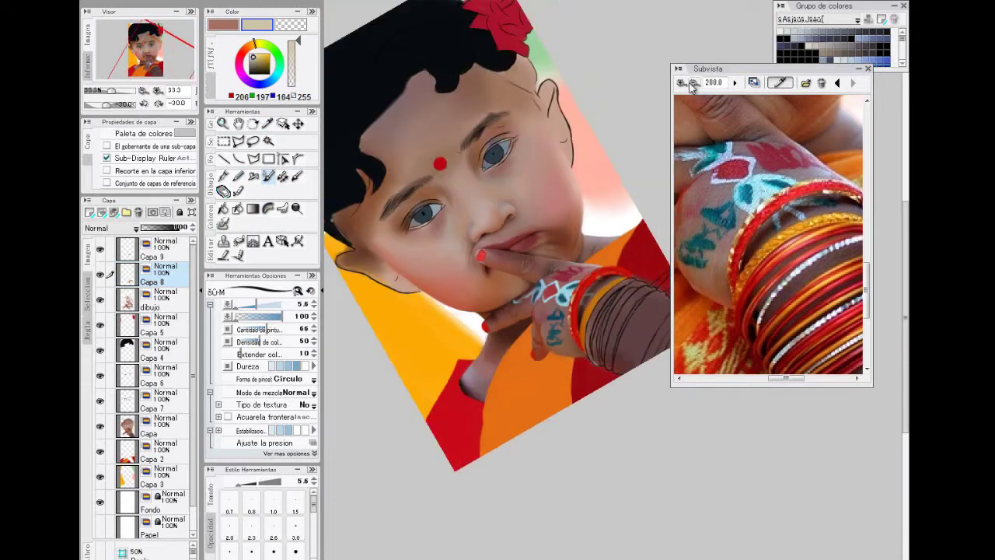
{"action": "left_click", "coordinate": [690, 84]}
{"action": "key", "text": "ctrl+plus"}
{"action": "key", "text": "ctrl+plus"}
{"action": "key", "text": "ctrl+plus"}
{"action": "key", "text": "ctrl+plus"}
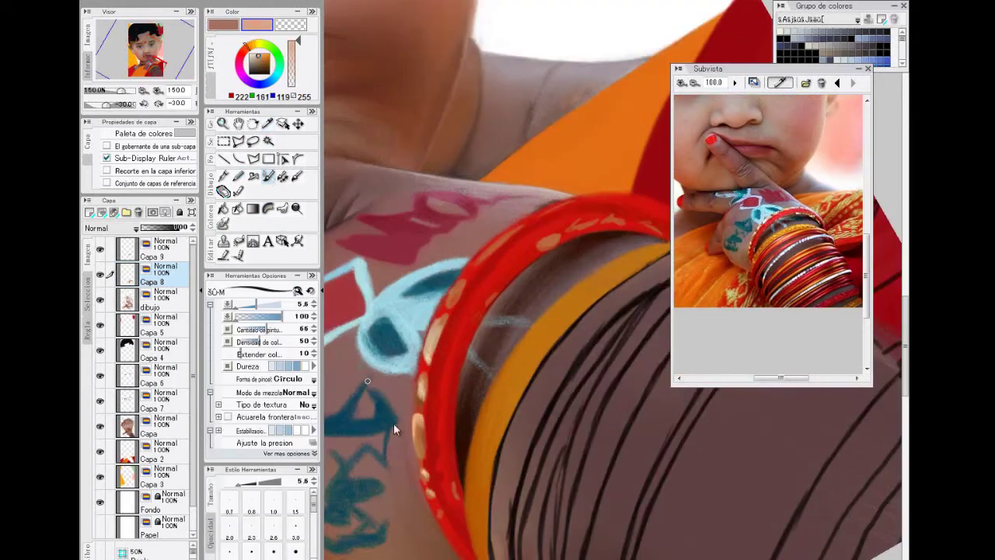
{"action": "key", "text": "ctrl+minus"}
{"action": "key", "text": "ctrl+minus"}
{"action": "key", "text": "ctrl+minus"}
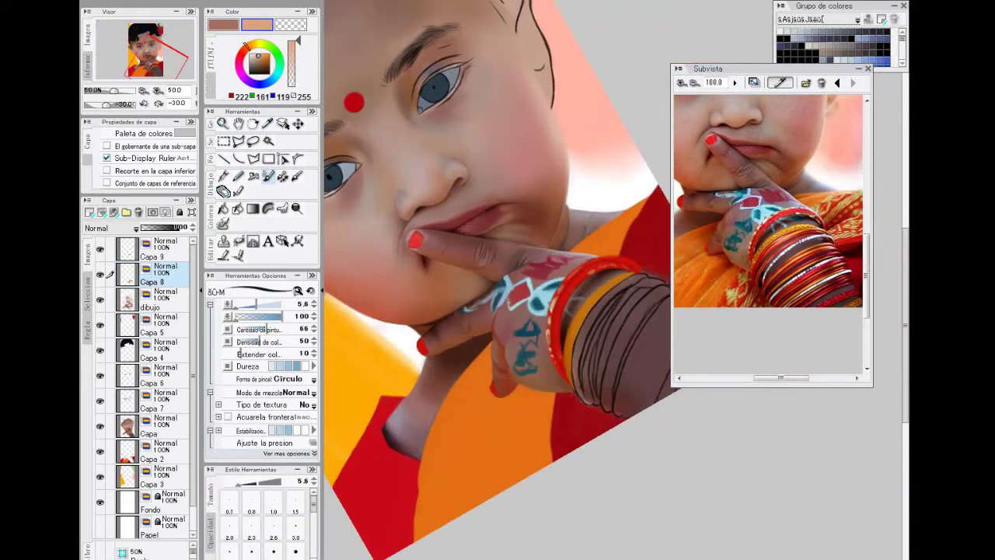
{"action": "key", "text": "ctrl+plus"}
{"action": "key", "text": "ctrl+plus"}
{"action": "key", "text": "ctrl+plus"}
Shade the large spot on the red bangle's outer edge with reddish brown (174, 93, 52).
{"action": "left_click", "coordinate": [268, 124]}
{"action": "left_click", "coordinate": [751, 250]}
{"action": "left_click", "coordinate": [283, 177]}
{"action": "left_click_drag", "start_coordinate": [421, 434], "coordinate": [417, 420]}
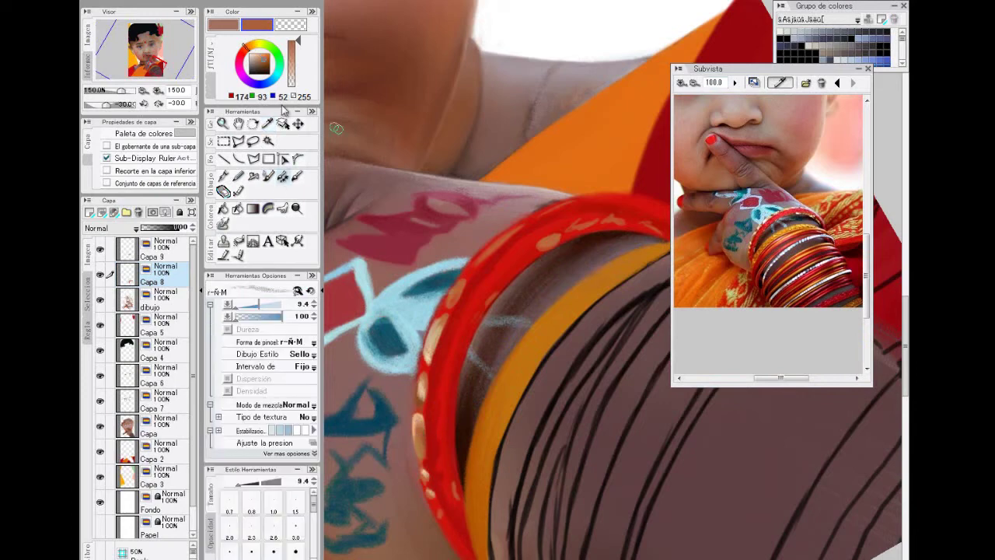
Shade the lower end of the yellow bangle with brownish orange (179, 88, 0) and reddish brown (170, 48, 11).
{"action": "left_click", "coordinate": [269, 124]}
{"action": "left_click", "coordinate": [682, 83]}
{"action": "left_click", "coordinate": [743, 283]}
{"action": "left_click", "coordinate": [283, 177]}
{"action": "left_click_drag", "start_coordinate": [905, 346], "coordinate": [906, 376]}
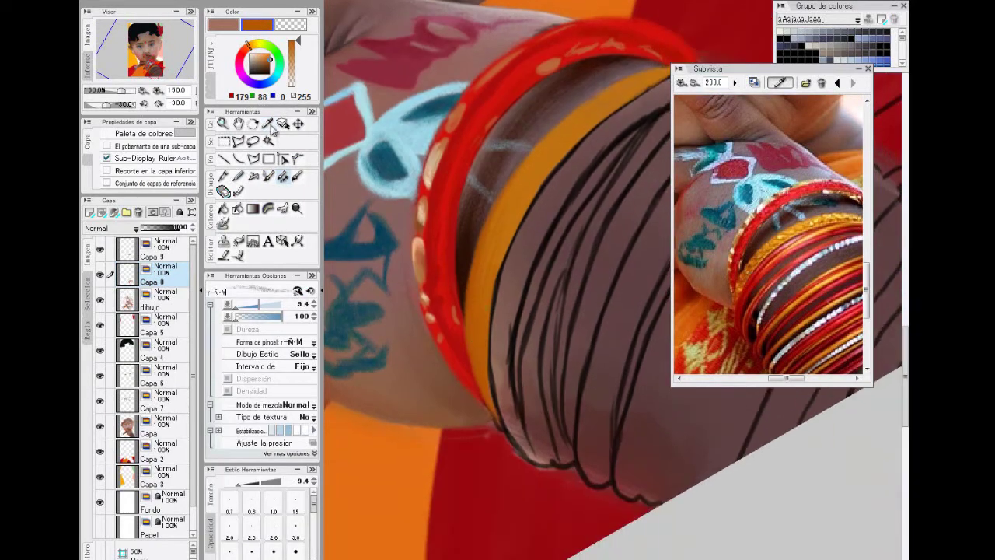
{"action": "left_click", "coordinate": [268, 123]}
{"action": "left_click", "coordinate": [736, 304]}
{"action": "left_click", "coordinate": [283, 178]}
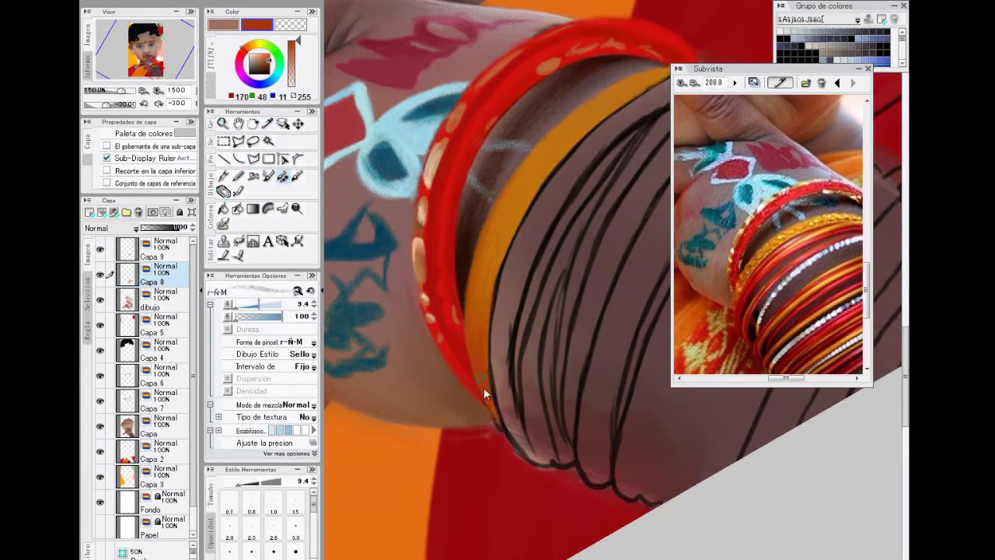
Paint along the yellow bangle's inner rim next to the sketch lines with orange (229, 145, 46) and darker (193, 115, 16).
{"action": "left_click", "coordinate": [268, 123]}
{"action": "left_click", "coordinate": [766, 240]}
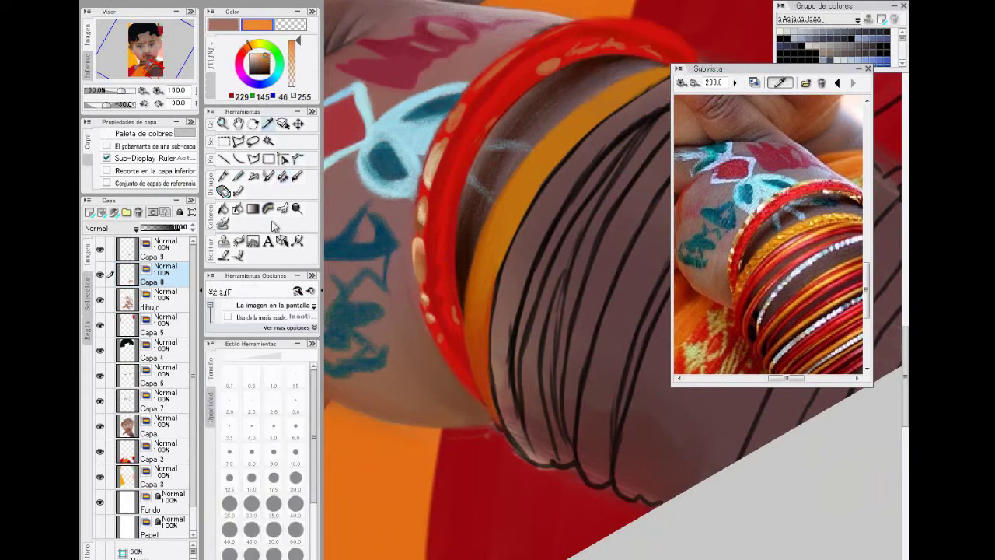
{"action": "left_click", "coordinate": [269, 177]}
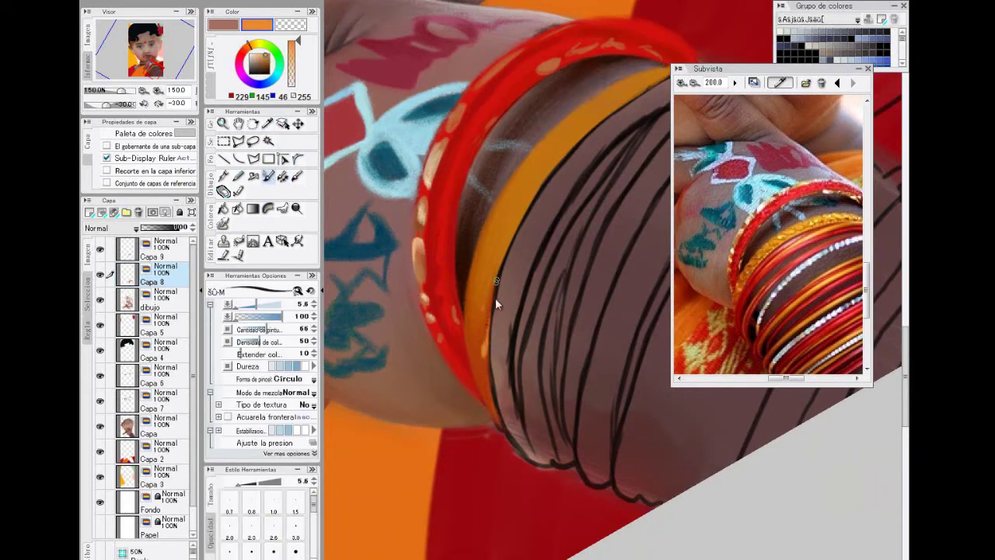
{"action": "mouse_move", "coordinate": [497, 303]}
{"action": "left_mouse_down"}
{"action": "mouse_move", "coordinate": [497, 276]}
{"action": "mouse_move", "coordinate": [529, 204]}
{"action": "mouse_move", "coordinate": [616, 97]}
{"action": "left_mouse_up"}
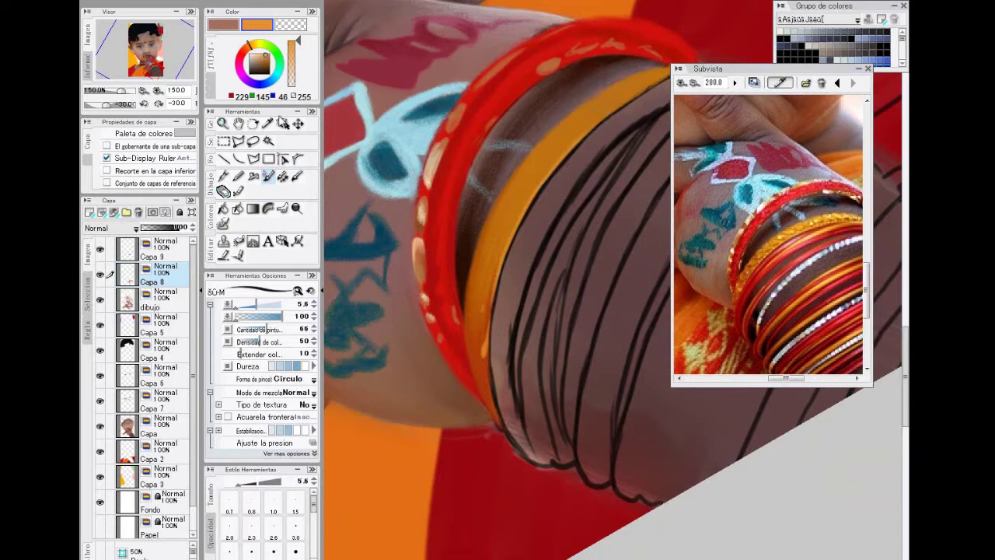
{"action": "left_click", "coordinate": [268, 124]}
{"action": "left_click", "coordinate": [506, 234]}
{"action": "left_click", "coordinate": [268, 178]}
{"action": "left_click_drag", "start_coordinate": [559, 156], "coordinate": [674, 70]}
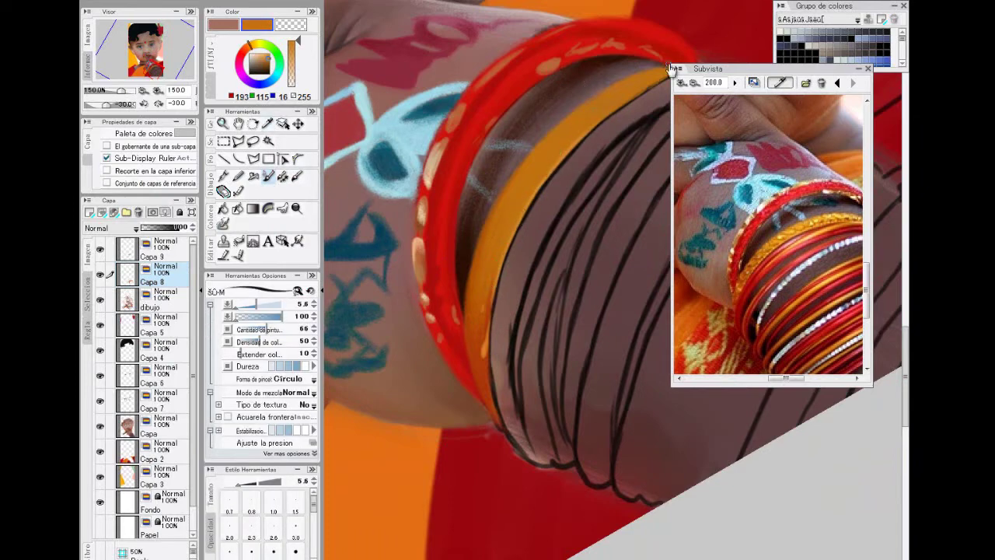
Paint slanted pattern marks on the lower half of the yellow bangle with dark brown (145, 51, 0).
{"action": "left_click", "coordinate": [269, 124]}
{"action": "left_click", "coordinate": [789, 255]}
{"action": "left_click", "coordinate": [269, 178]}
{"action": "left_click", "coordinate": [268, 124]}
{"action": "left_click", "coordinate": [785, 253]}
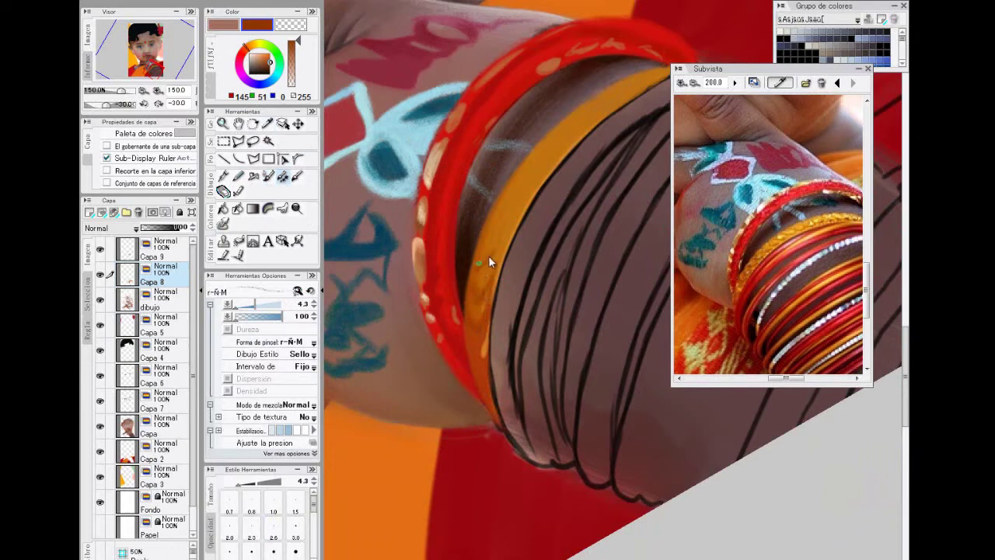
{"action": "key", "text": "minus"}
{"action": "key", "text": "minus"}
{"action": "key", "text": "minus"}
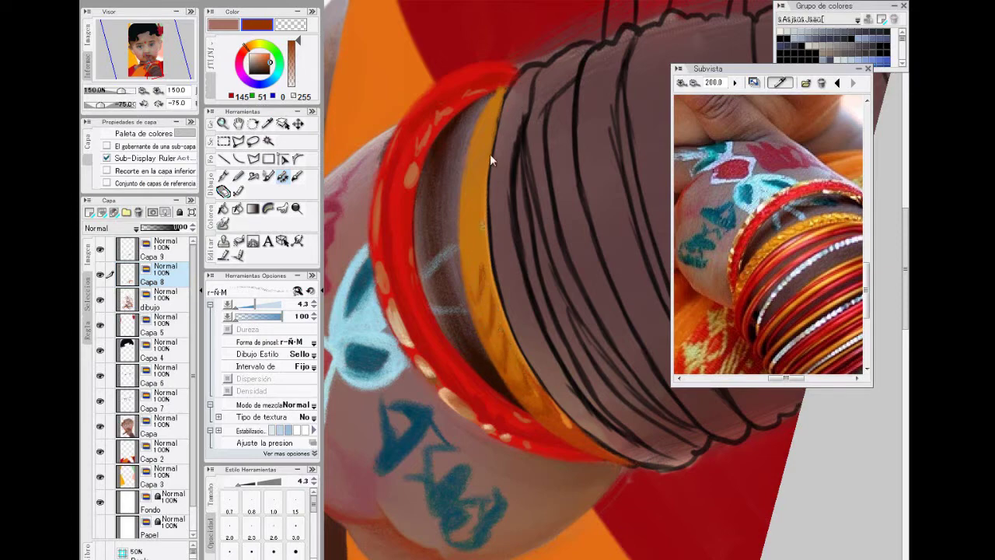
Add light yellow (255, 225, 106) highlights between the dark pattern marks on the yellow bangle.
{"action": "key", "text": "ctrl+minus"}
{"action": "key", "text": "ctrl+minus"}
{"action": "key", "text": "ctrl+minus"}
{"action": "key", "text": "ctrl+@"}
{"action": "key", "text": "ctrl+plus"}
{"action": "key", "text": "ctrl+plus"}
{"action": "key", "text": "ctrl+plus"}
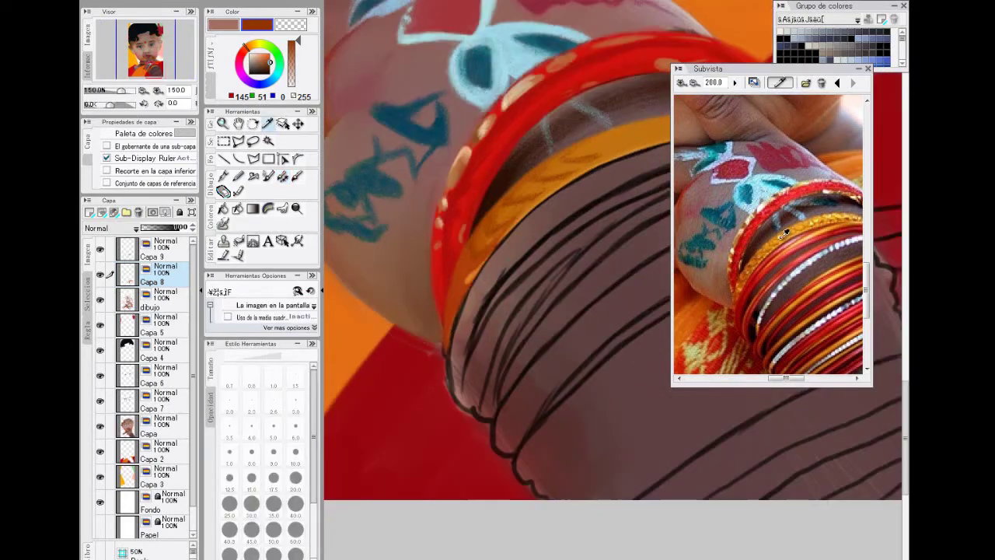
{"action": "left_click", "coordinate": [782, 236]}
{"action": "left_click_drag", "start_coordinate": [491, 231], "coordinate": [498, 225]}
{"action": "key", "text": "minus"}
{"action": "key", "text": "minus"}
{"action": "key", "text": "minus"}
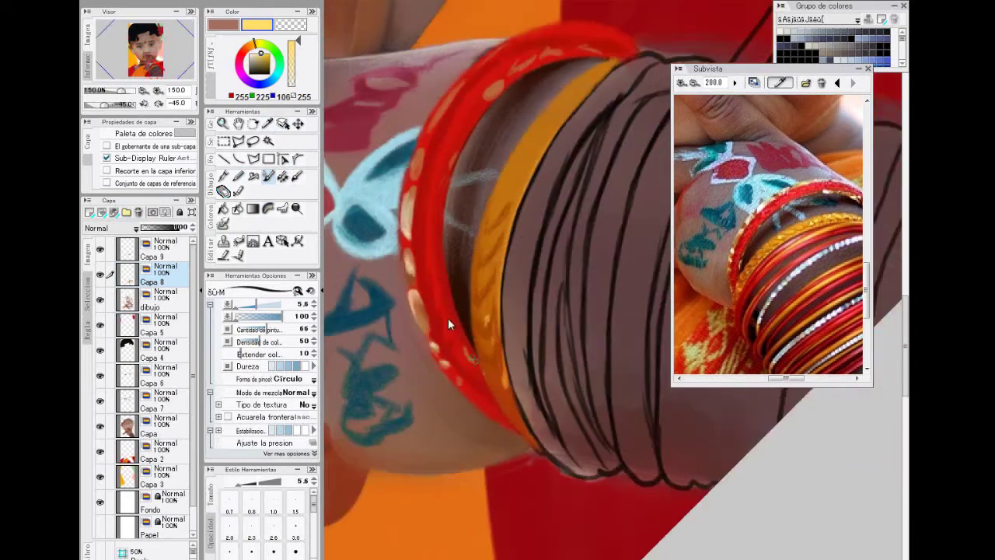
{"action": "key", "text": "b"}
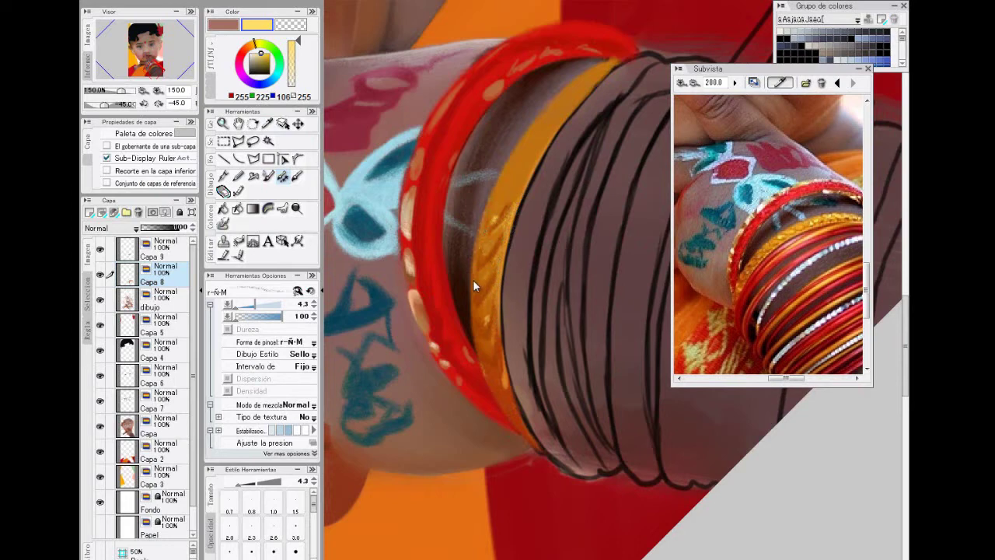
Extend the light yellow texture along the middle of the yellow bangle, working at 200% zoom.
{"action": "key", "text": "ctrl+minus"}
{"action": "key", "text": "ctrl+minus"}
{"action": "key", "text": "ctrl+plus"}
{"action": "key", "text": "ctrl+plus"}
{"action": "key", "text": "ctrl+plus"}
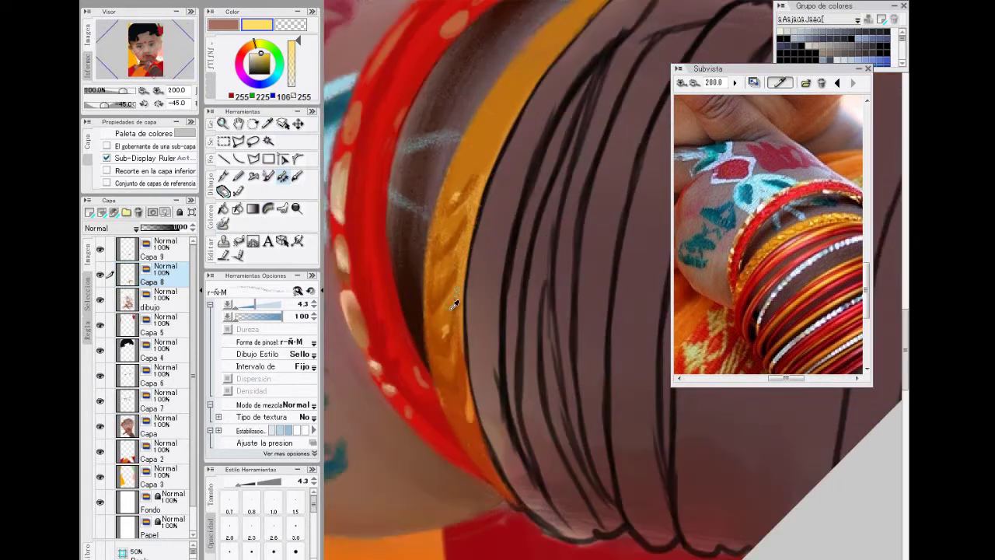
{"action": "key", "text": "asciicircum"}
{"action": "key", "text": "asciicircum"}
{"action": "key", "text": "asciicircum"}
{"action": "key", "text": "asciicircum"}
{"action": "key", "text": "asciicircum"}
{"action": "left_click_drag", "start_coordinate": [605, 117], "coordinate": [470, 112]}
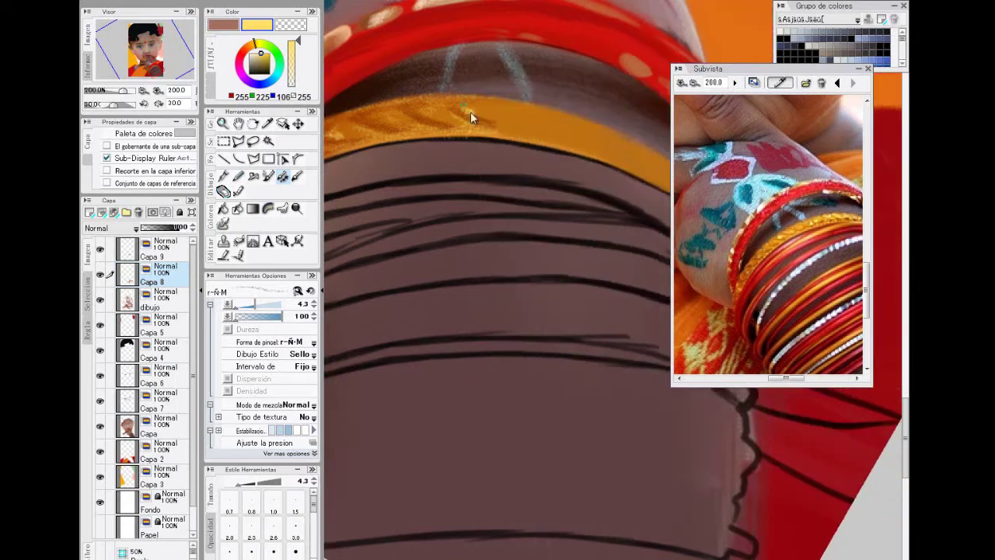
Brighten the upper stretch of the yellow bangle with golden yellow (239, 170, 43) and a brush of size 23.2.
{"action": "left_click", "coordinate": [803, 219]}
{"action": "key", "text": "asciicircum"}
{"action": "key", "text": "asciicircum"}
{"action": "key", "text": "asciicircum"}
{"action": "left_click_drag", "start_coordinate": [653, 124], "coordinate": [519, 283]}
{"action": "key", "text": "bracketright"}
{"action": "key", "text": "bracketright"}
{"action": "key", "text": "bracketright"}
{"action": "key", "text": "bracketright"}
{"action": "key", "text": "bracketright"}
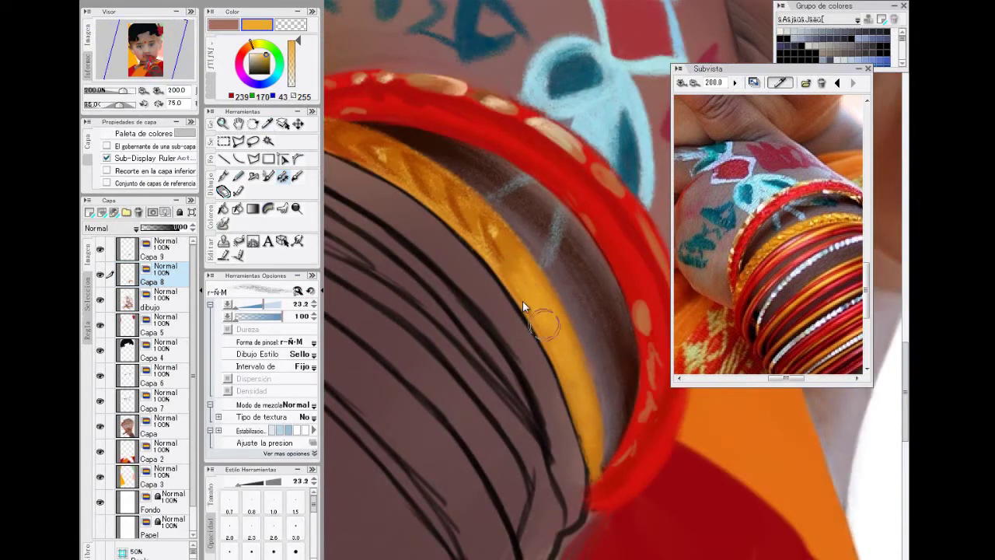
{"action": "scroll", "coordinate": [597, 328], "scroll_direction": "down", "scroll_amount": 2}
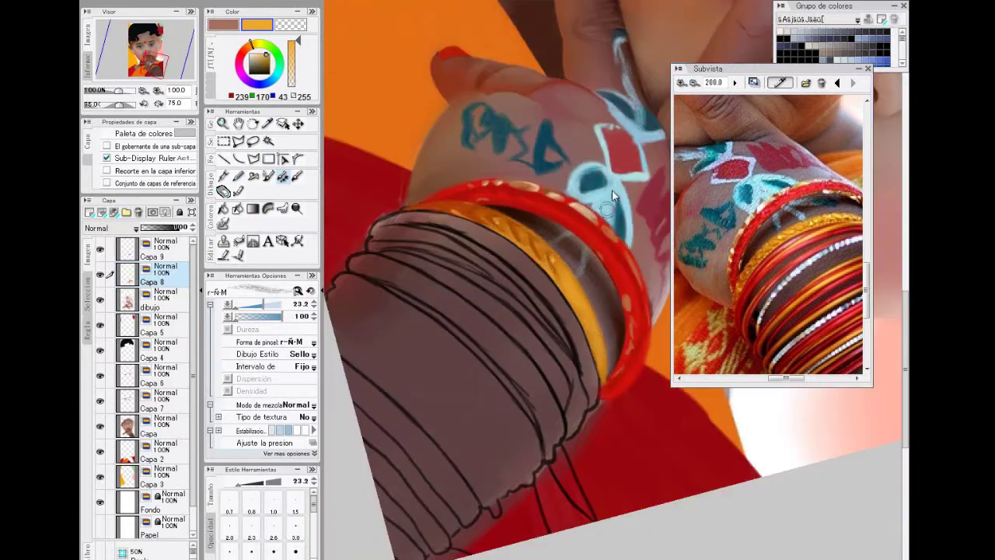
Start a thin bangle beside the yellow bangle's lower end with light red (210, 78, 73) sampled from the reference.
{"action": "key", "text": "minus"}
{"action": "key", "text": "minus"}
{"action": "key", "text": "minus"}
{"action": "key", "text": "minus"}
{"action": "key", "text": "minus"}
{"action": "key", "text": "minus"}
{"action": "left_click", "coordinate": [779, 268]}
{"action": "left_click", "coordinate": [268, 177]}
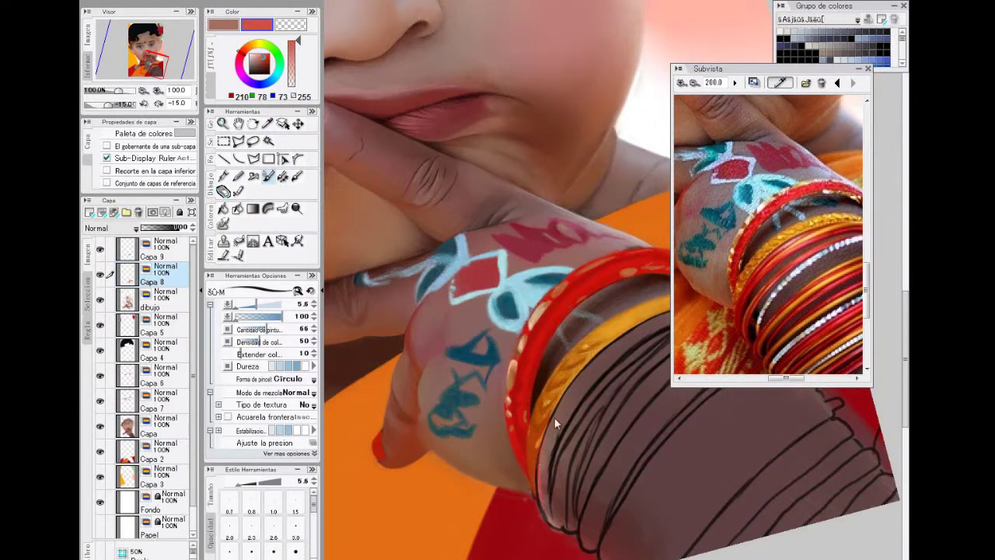
Erase the black sketch line beside the yellow bangle on the dibujo layer with an eraser of size 10.7.
{"action": "left_click", "coordinate": [152, 300]}
{"action": "left_click", "coordinate": [223, 191]}
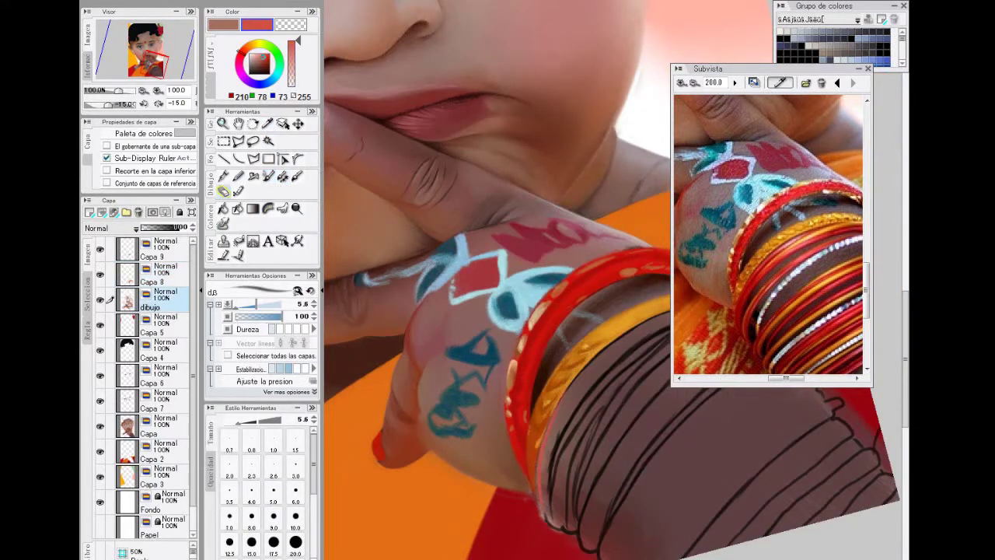
{"action": "key", "text": "minus"}
{"action": "key", "text": "minus"}
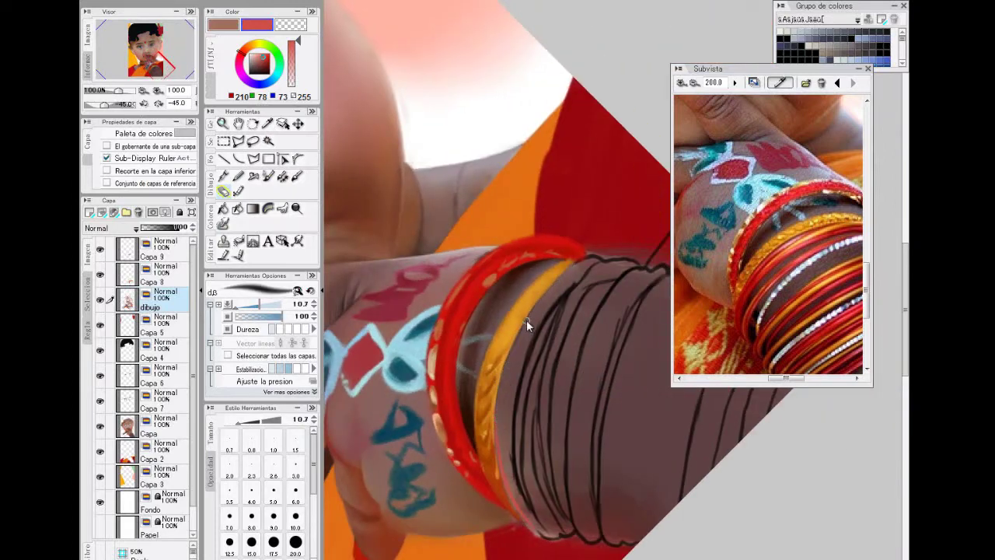
Paint the thin bangle's line along the yellow bangle with dark red (160, 0, 0) on layer Capa 8.
{"action": "left_click", "coordinate": [790, 244]}
{"action": "left_click", "coordinate": [268, 176]}
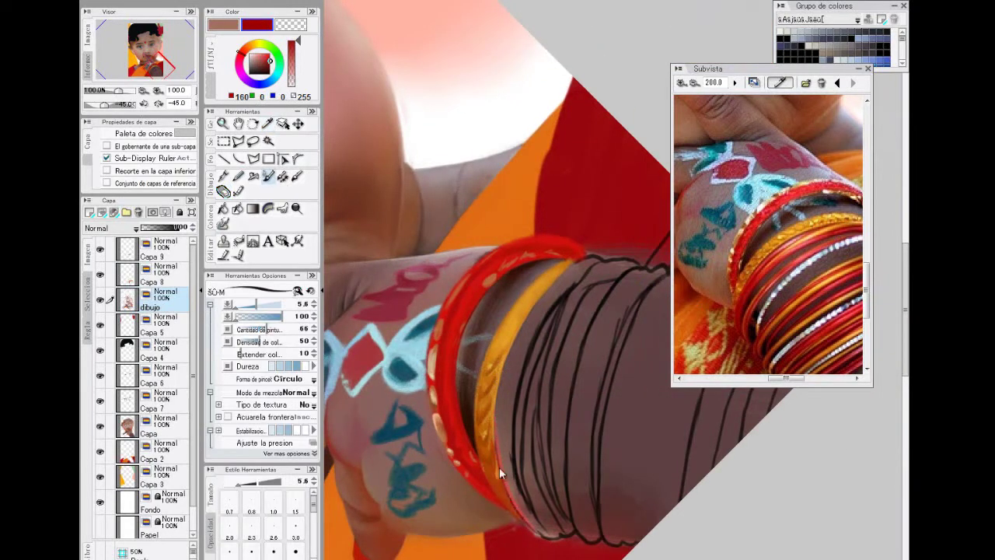
{"action": "key", "text": "alt+bracketright"}
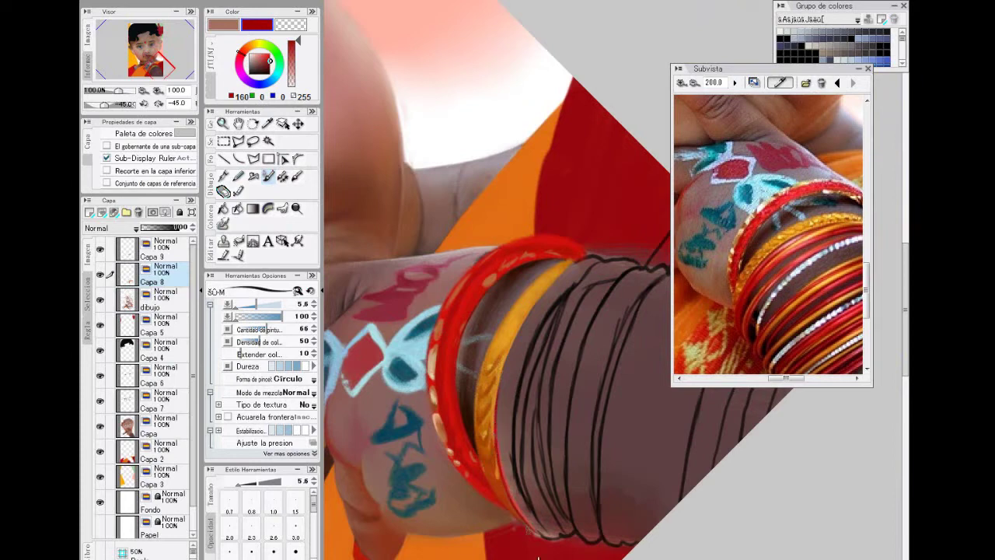
{"action": "left_click_drag", "start_coordinate": [508, 491], "coordinate": [516, 505]}
{"action": "mouse_move", "coordinate": [498, 412]}
{"action": "left_mouse_down"}
{"action": "mouse_move", "coordinate": [503, 466]}
{"action": "mouse_move", "coordinate": [510, 346]}
{"action": "left_mouse_up"}
Refine the skin and shadow along the yellow bangle's upper edge with greyish brown (92, 69, 70) and dark brown (45, 17, 6).
{"action": "key", "text": "asciicircum"}
{"action": "key", "text": "asciicircum"}
{"action": "key", "text": "asciicircum"}
{"action": "key", "text": "asciicircum"}
{"action": "left_click", "coordinate": [695, 83]}
{"action": "left_click_drag", "start_coordinate": [783, 379], "coordinate": [795, 379]}
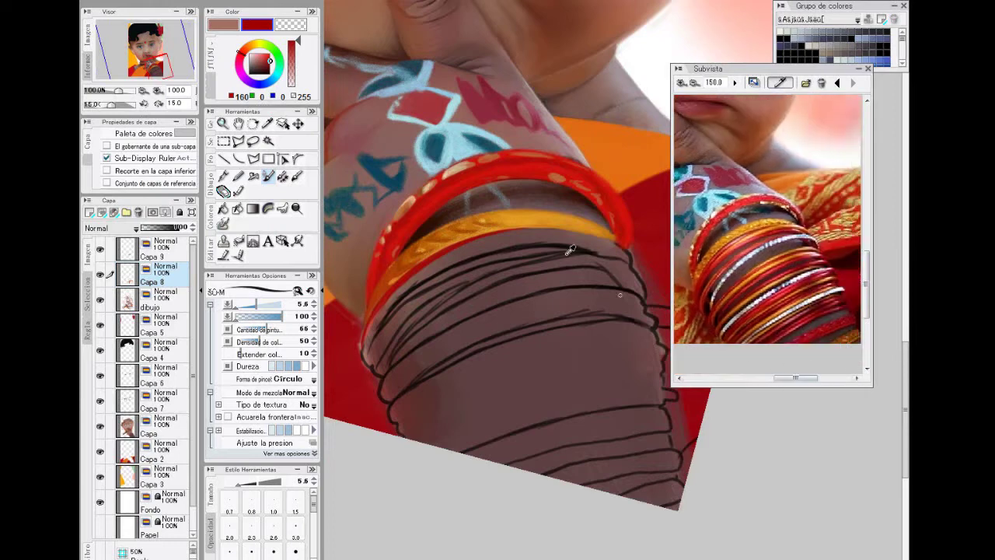
{"action": "key", "text": "i"}
{"action": "left_click", "coordinate": [576, 207], "text": "alt"}
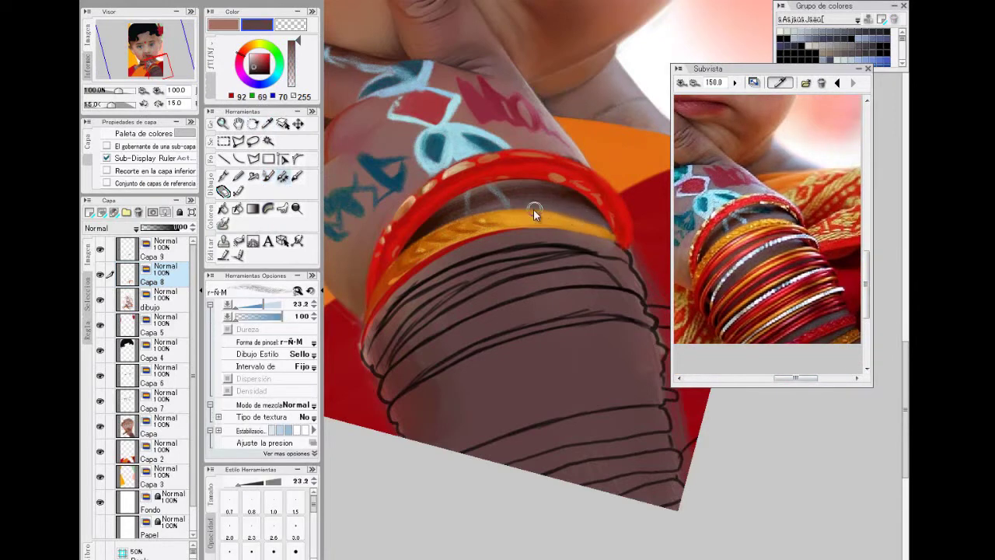
{"action": "left_click", "coordinate": [256, 304]}
{"action": "left_click", "coordinate": [505, 273], "text": "alt"}
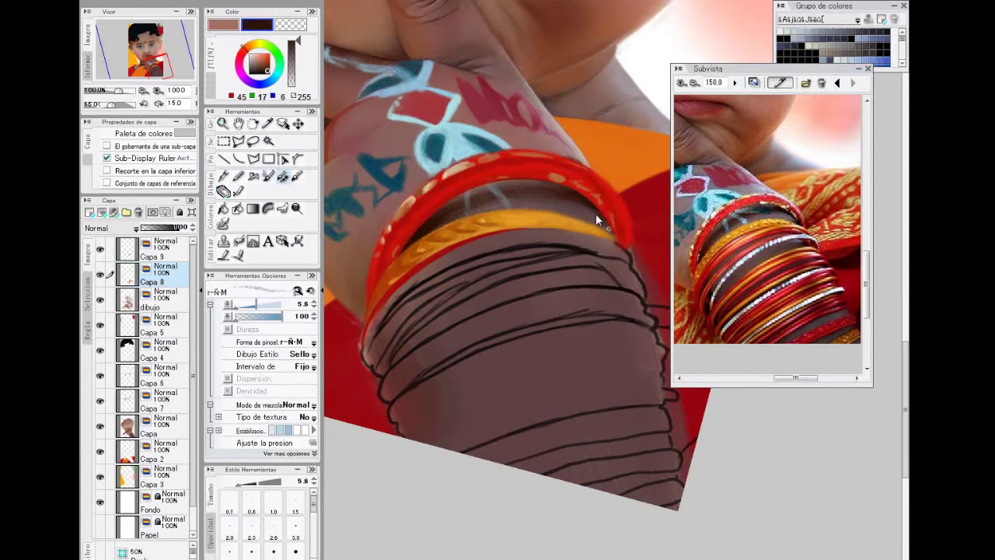
Continue the thin bangle's line along the yellow bangle with dark red (161, 12, 11) sampled from the canvas.
{"action": "scroll", "coordinate": [587, 217], "scroll_direction": "down", "scroll_amount": 2}
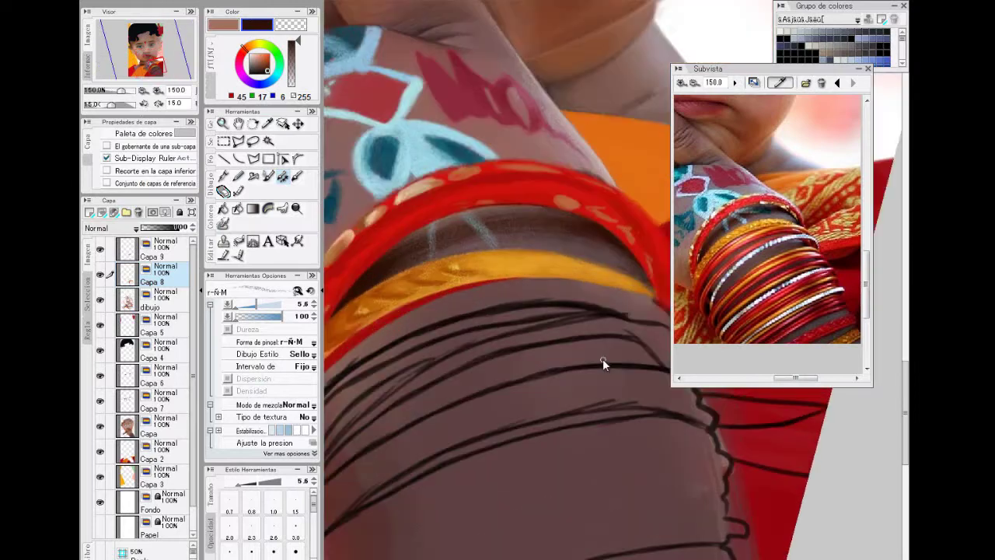
{"action": "left_click", "coordinate": [268, 123]}
{"action": "left_click", "coordinate": [470, 330]}
{"action": "left_click_drag", "start_coordinate": [907, 290], "coordinate": [908, 313]}
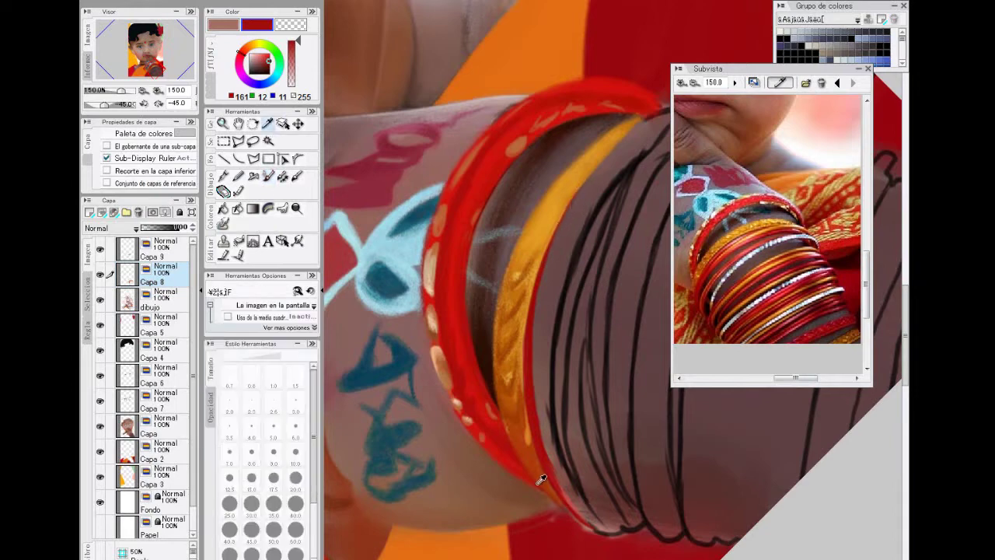
Paint an orange (247, 146, 58) highlight line along the thin bangle beside the yellow bangle's upper half.
{"action": "left_click", "coordinate": [544, 276], "text": "alt"}
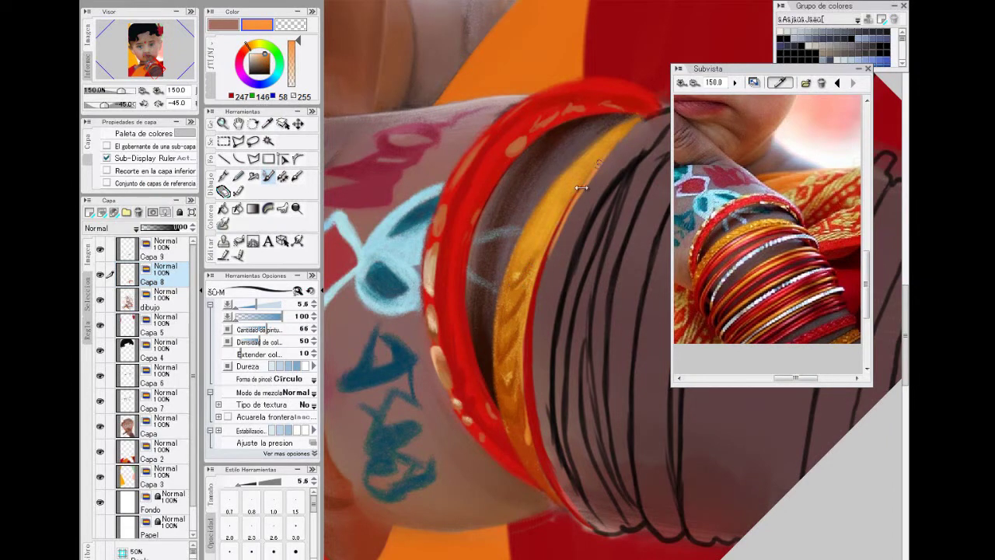
{"action": "key", "text": "asciicircum"}
{"action": "key", "text": "asciicircum"}
{"action": "key", "text": "asciicircum"}
{"action": "key", "text": "asciicircum"}
{"action": "key", "text": "asciicircum"}
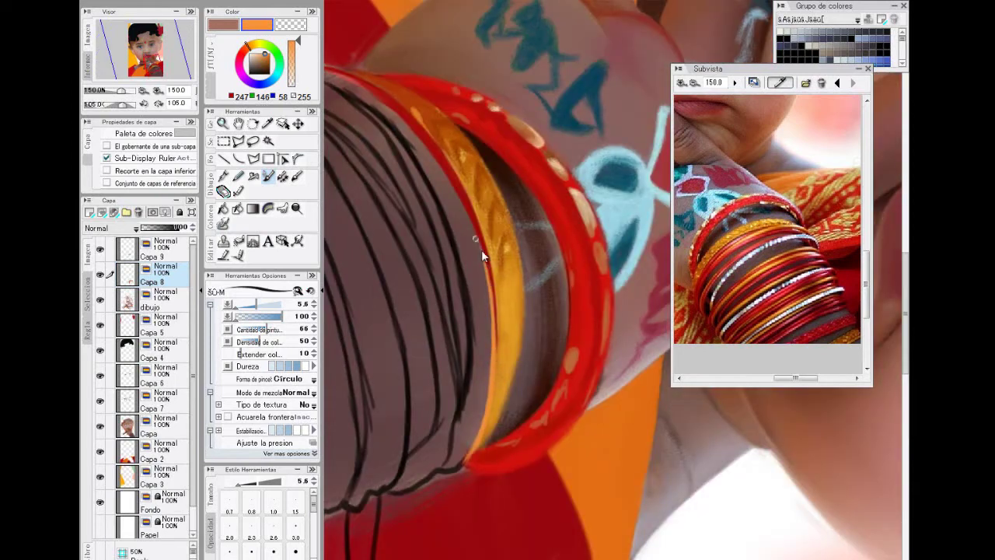
Blend the yellow bangle's tip into the highlight line with golden brown (212, 141, 35) and orange (243, 144, 56).
{"action": "left_click", "coordinate": [501, 381], "text": "alt"}
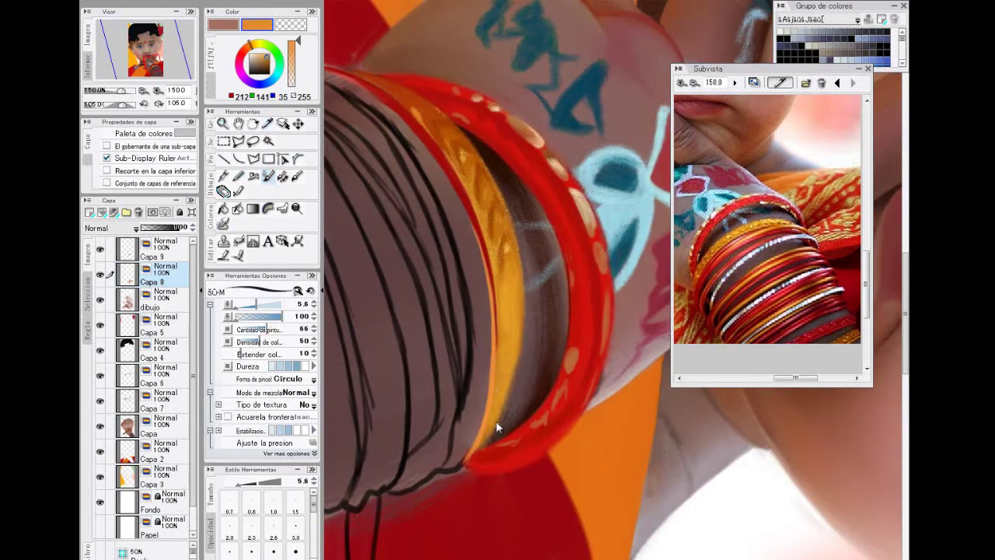
{"action": "left_click", "coordinate": [501, 344], "text": "alt"}
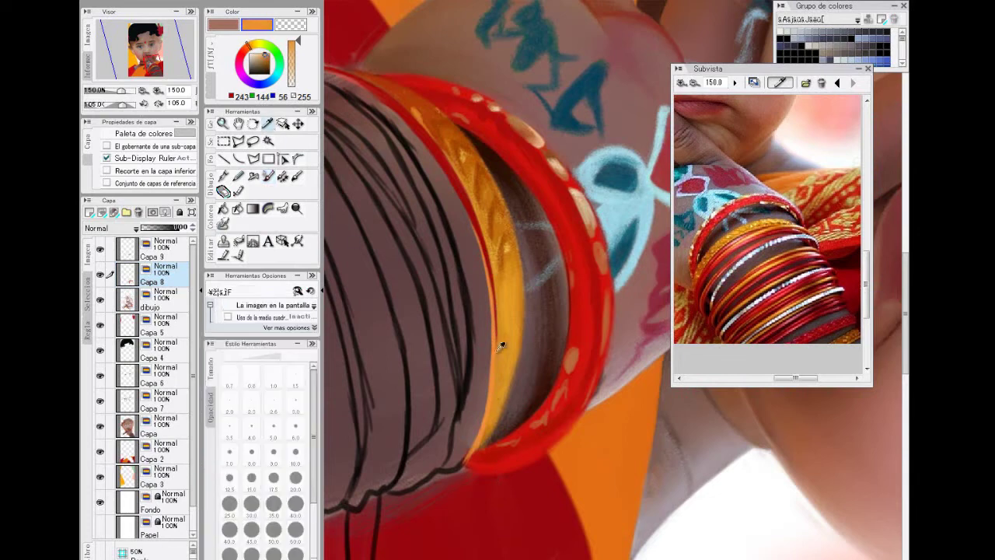
{"action": "key", "text": "minus"}
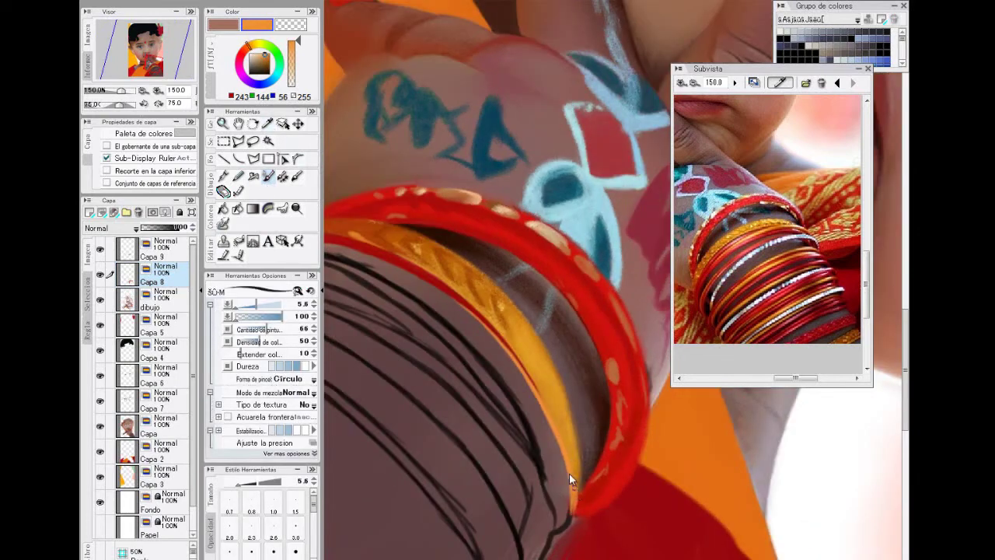
{"action": "key", "text": "minus"}
{"action": "key", "text": "minus"}
{"action": "key", "text": "minus"}
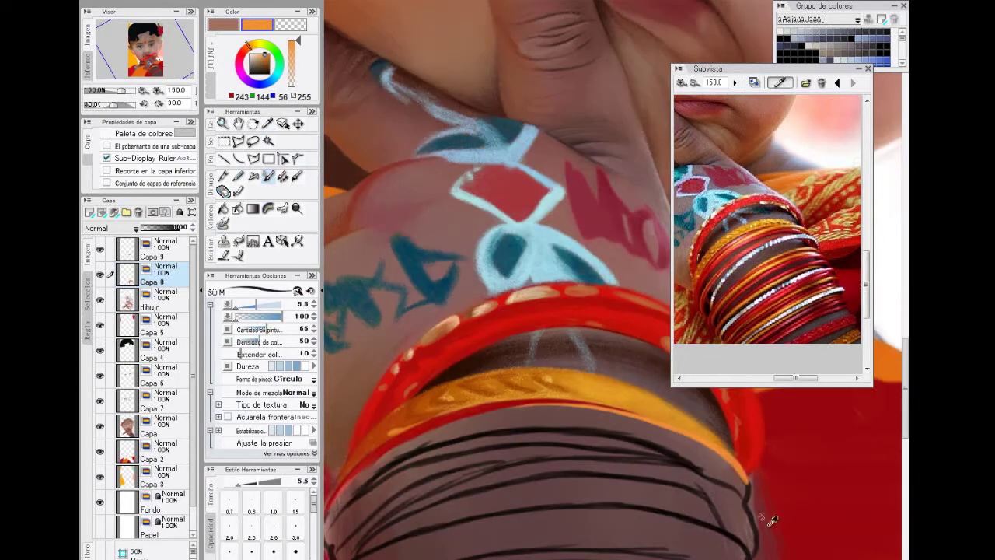
Paint the thin bangle's outer edge up to the yellow bangle's tip with light red (210, 53, 60).
{"action": "key", "text": "minus"}
{"action": "key", "text": "minus"}
{"action": "key", "text": "minus"}
{"action": "key", "text": "minus"}
{"action": "key", "text": "minus"}
{"action": "key", "text": "minus"}
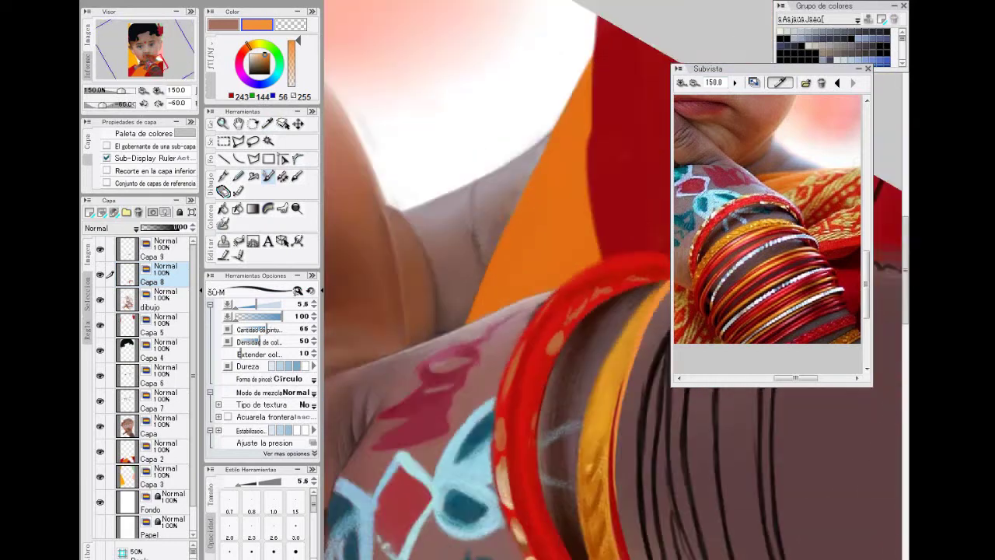
{"action": "left_click_drag", "start_coordinate": [613, 388], "coordinate": [513, 389]}
{"action": "left_click", "coordinate": [360, 244], "text": "alt"}
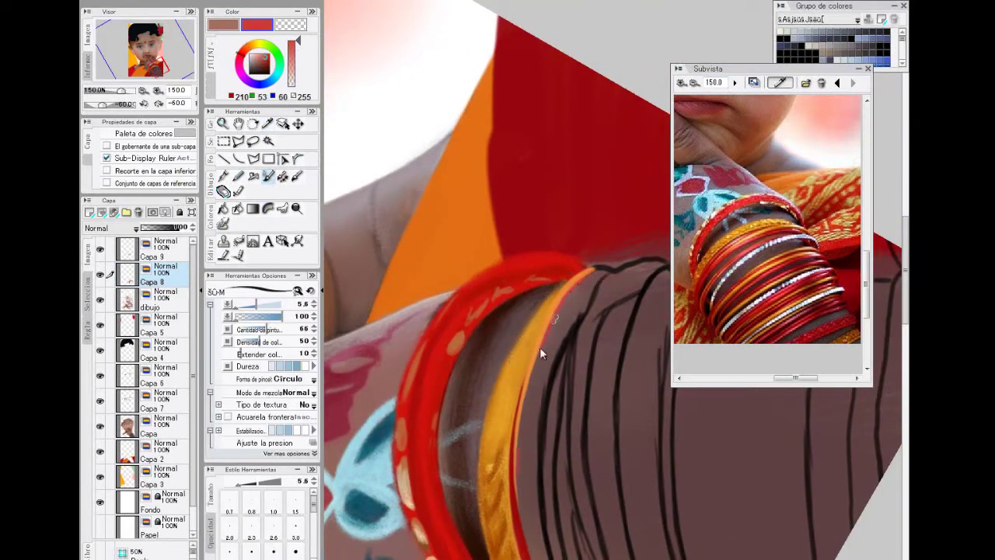
{"action": "left_click_drag", "start_coordinate": [522, 422], "coordinate": [576, 284]}
{"action": "key", "text": "ctrl+minus"}
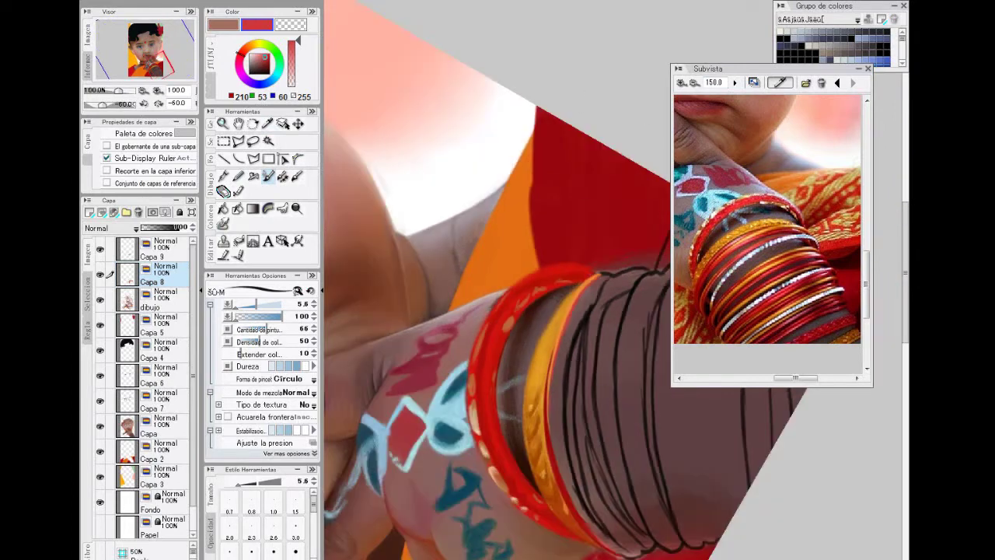
Refine the edge between the yellow and thin bangles with orange (237, 140, 53), dark red (160, 13, 11) and brown (161, 123, 78).
{"action": "left_click", "coordinate": [550, 411], "text": "alt"}
{"action": "mouse_move", "coordinate": [556, 349]}
{"action": "left_mouse_down"}
{"action": "mouse_move", "coordinate": [548, 391]}
{"action": "mouse_move", "coordinate": [584, 288]}
{"action": "mouse_move", "coordinate": [601, 274]}
{"action": "left_mouse_up"}
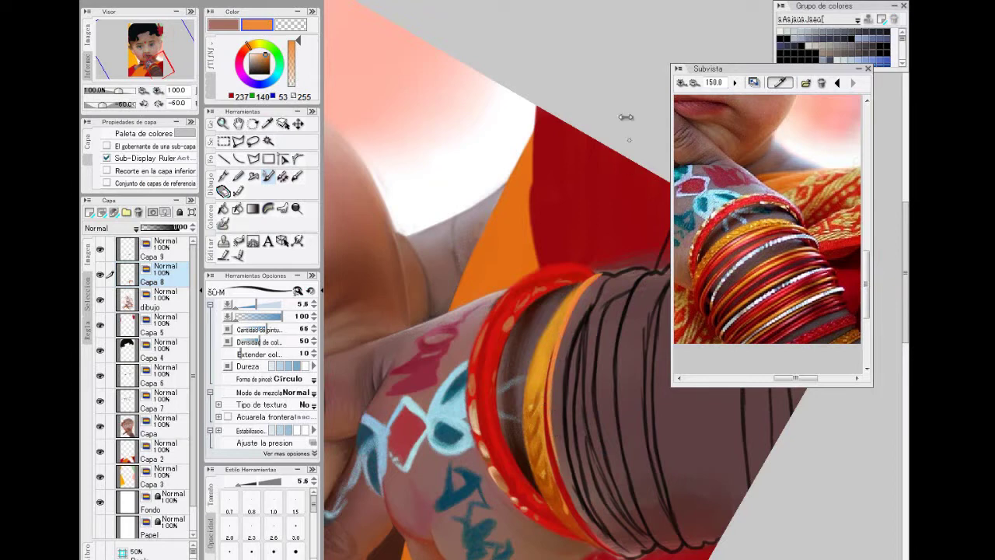
{"action": "left_click", "coordinate": [546, 425], "text": "alt"}
{"action": "left_click_drag", "start_coordinate": [549, 434], "coordinate": [549, 365]}
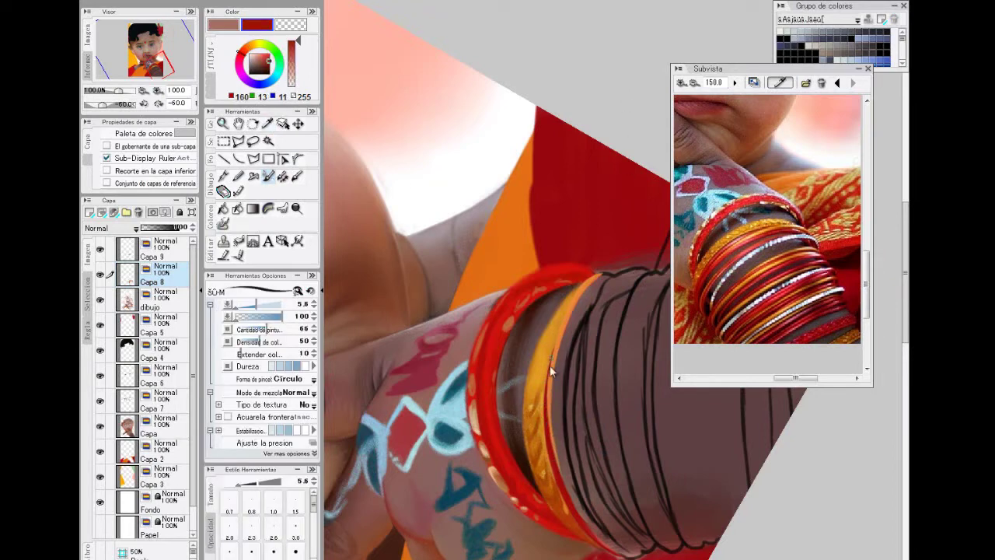
{"action": "left_click", "coordinate": [551, 360], "text": "alt"}
{"action": "key", "text": "minus"}
{"action": "key", "text": "minus"}
{"action": "key", "text": "minus"}
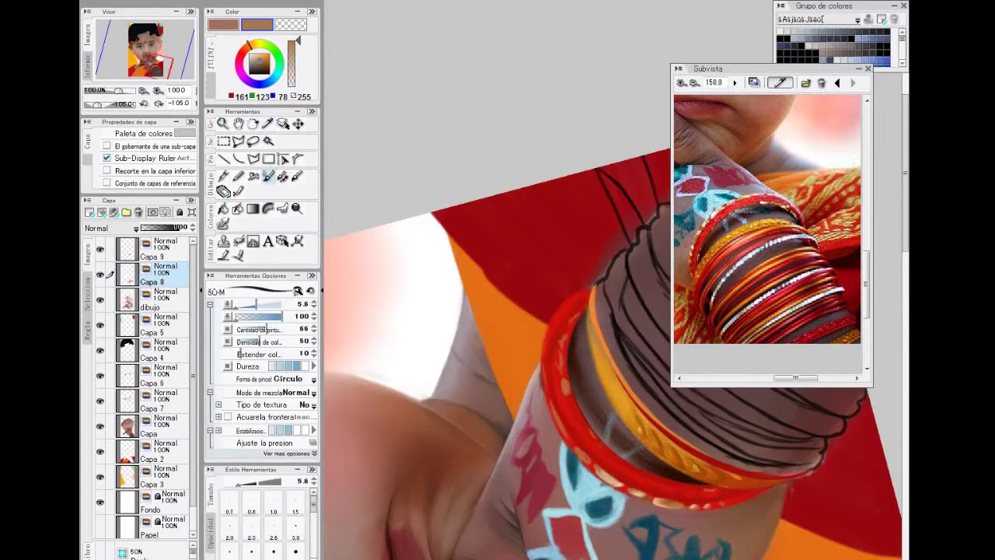
Examine the whole portrait upright and compare the bangles with the reference photo.
{"action": "left_click_drag", "start_coordinate": [629, 559], "coordinate": [655, 558]}
{"action": "left_click", "coordinate": [572, 1]}
{"action": "left_click", "coordinate": [571, 0]}
{"action": "left_click", "coordinate": [673, 1]}
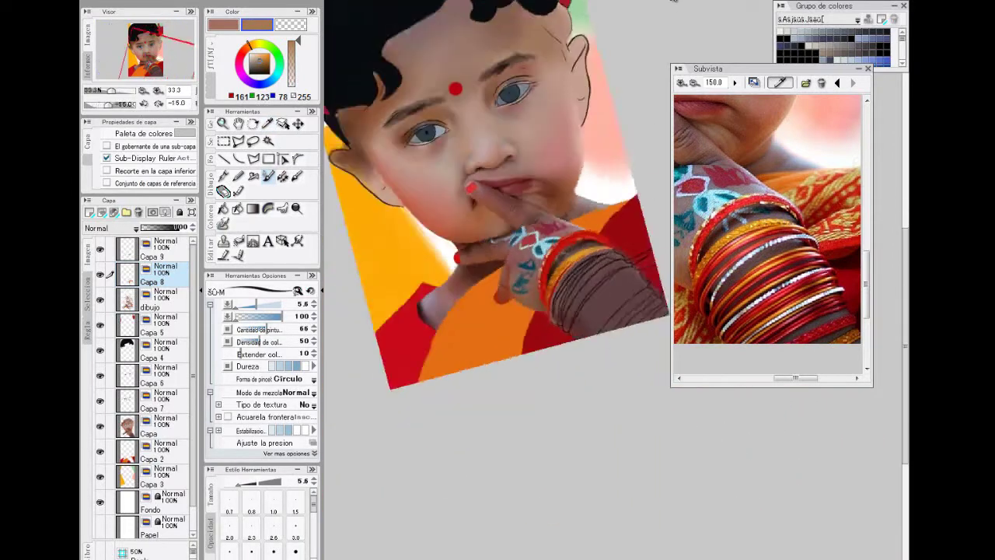
{"action": "key", "text": "Home"}
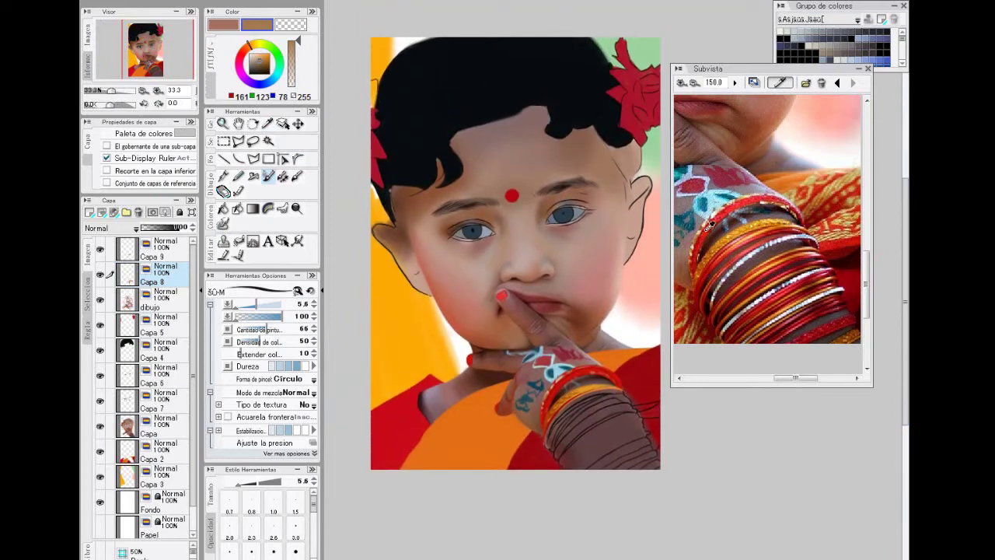
{"action": "key", "text": "plus"}
{"action": "key", "text": "plus"}
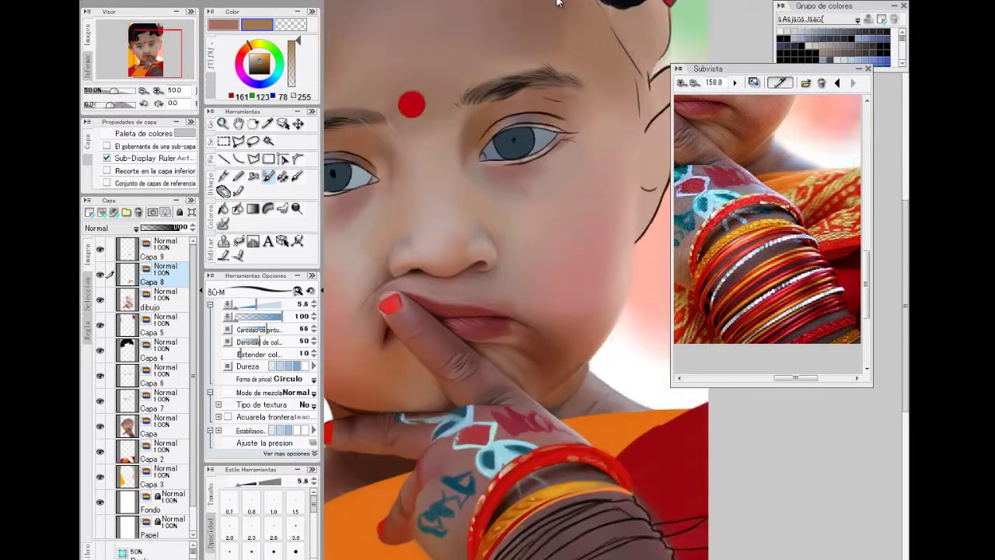
Strengthen the thin bangle with dark red (162, 10, 9) using a brush of size 10.7.
{"action": "scroll", "coordinate": [636, 146], "scroll_direction": "down", "scroll_amount": 3}
{"action": "key", "text": "Delete"}
{"action": "key", "text": "Delete"}
{"action": "key", "text": "Delete"}
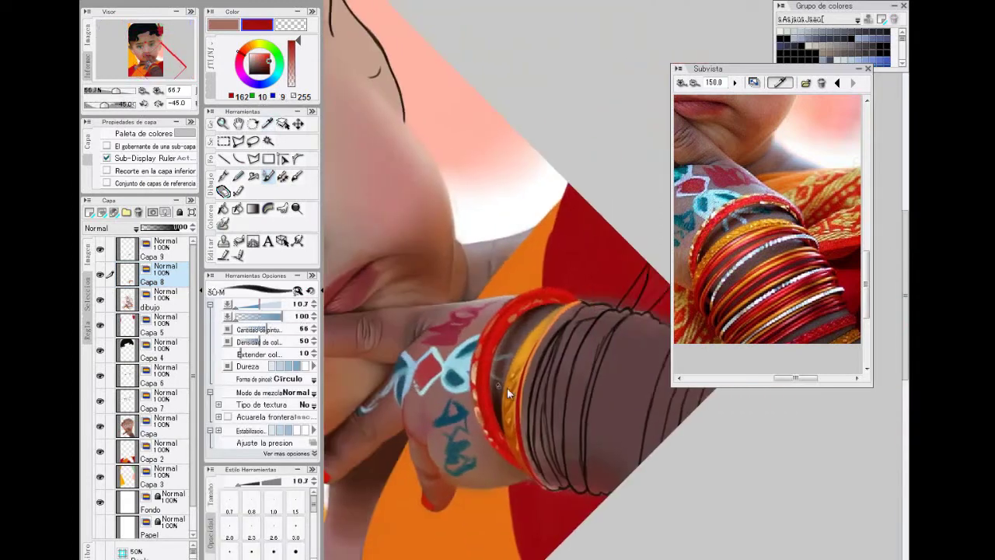
{"action": "left_click", "coordinate": [652, 0]}
{"action": "left_click", "coordinate": [652, 1]}
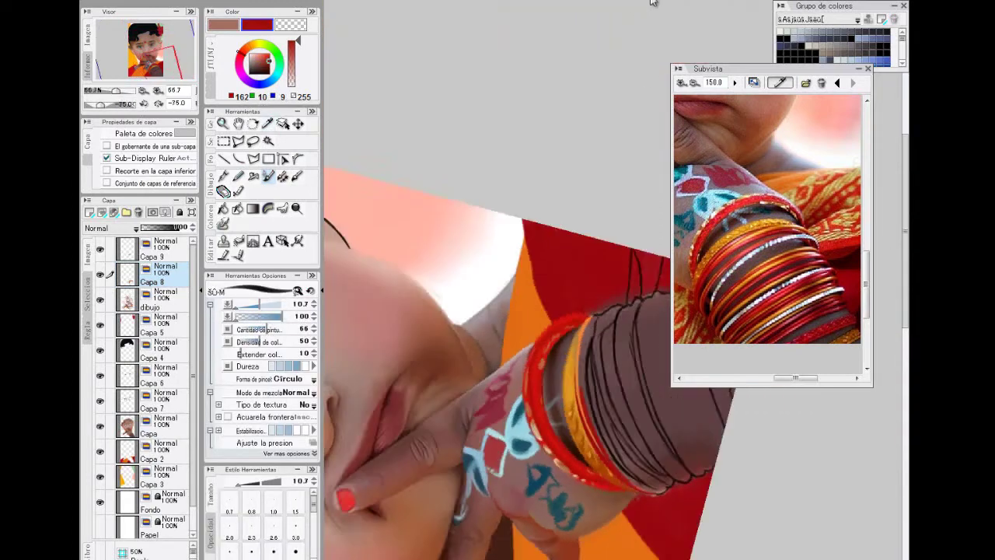
{"action": "left_click", "coordinate": [652, 1]}
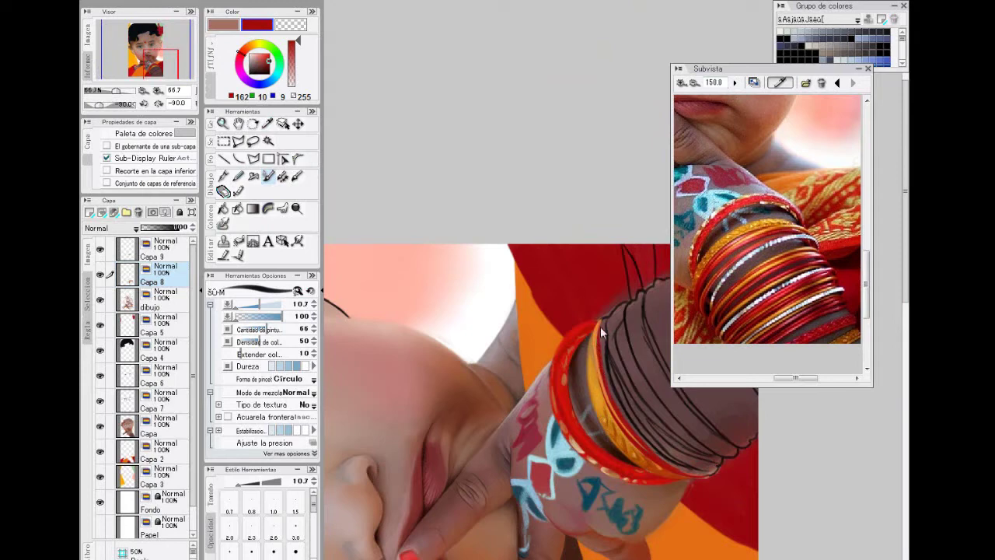
Paint a broader orange (234, 137, 56) line along the thin bangle beside the yellow one.
{"action": "left_click", "coordinate": [595, 342], "text": "alt"}
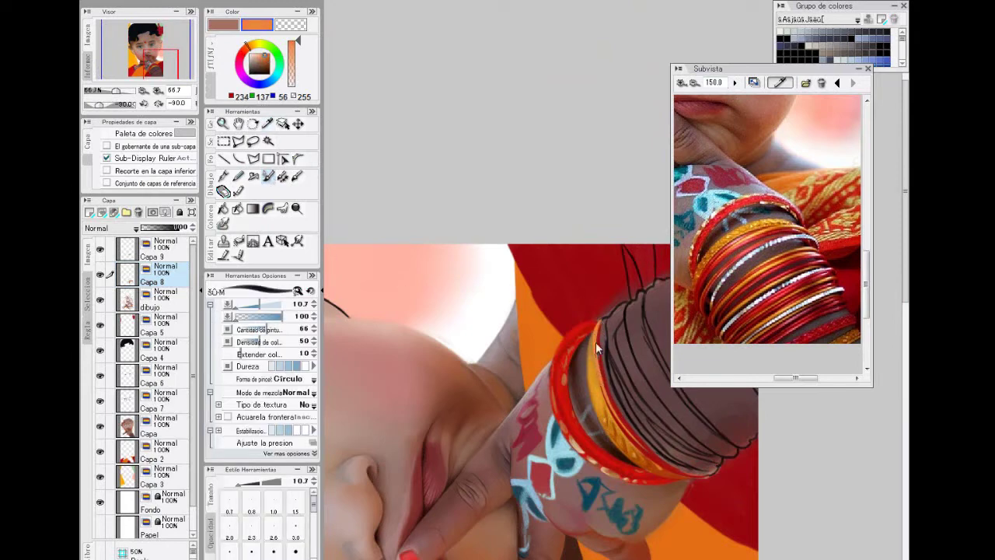
{"action": "left_click", "coordinate": [668, 1]}
{"action": "left_click", "coordinate": [668, 1]}
{"action": "left_click", "coordinate": [668, 1]}
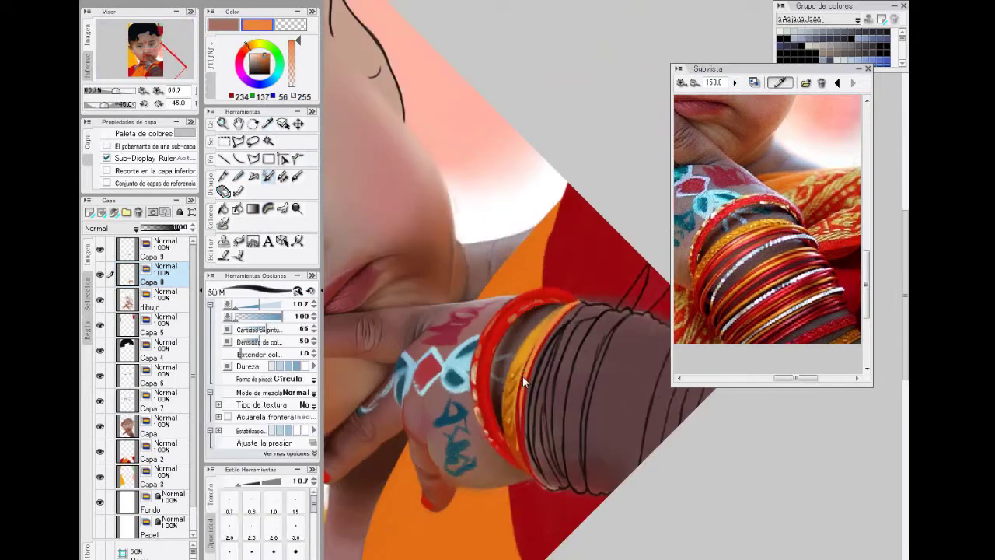
Paint a dark red (158, 23, 21) line along the outer side of the orange line.
{"action": "left_click", "coordinate": [522, 439], "text": "alt"}
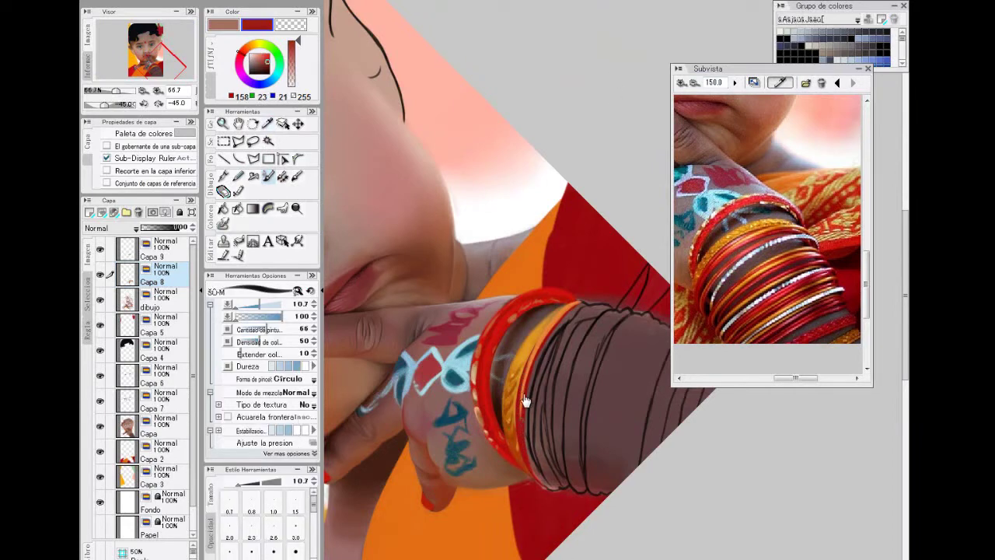
{"action": "left_click", "coordinate": [639, 1]}
{"action": "left_click", "coordinate": [639, 2]}
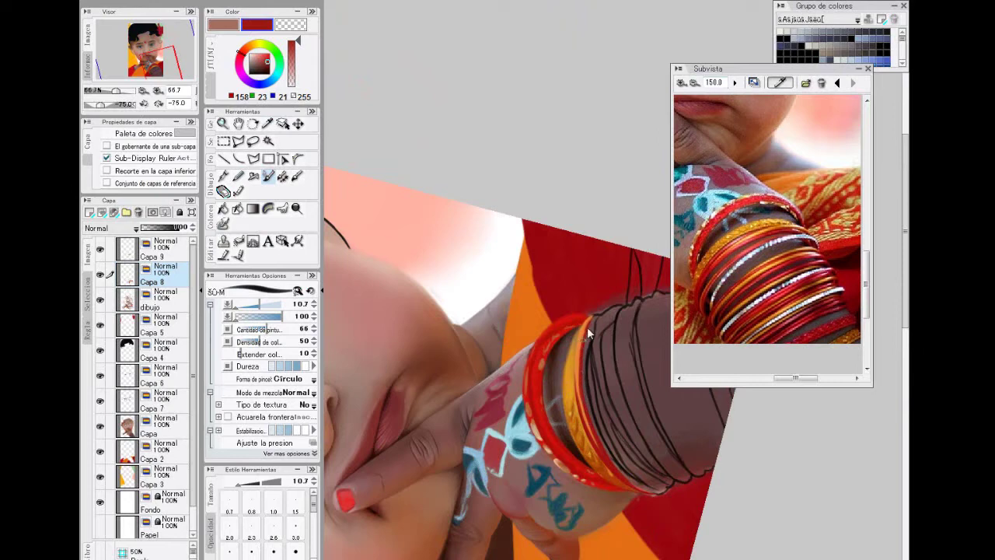
{"action": "key", "text": "Home"}
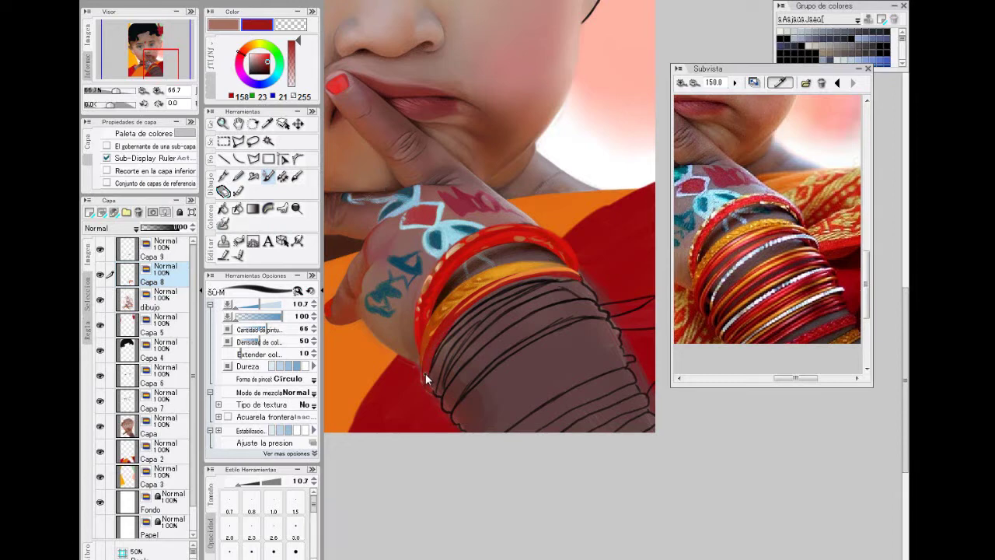
Widen the dark red bangle over the adjoining sketch line, from its upper end down to the wrist's lower edge.
{"action": "key", "text": "minus"}
{"action": "key", "text": "minus"}
{"action": "key", "text": "minus"}
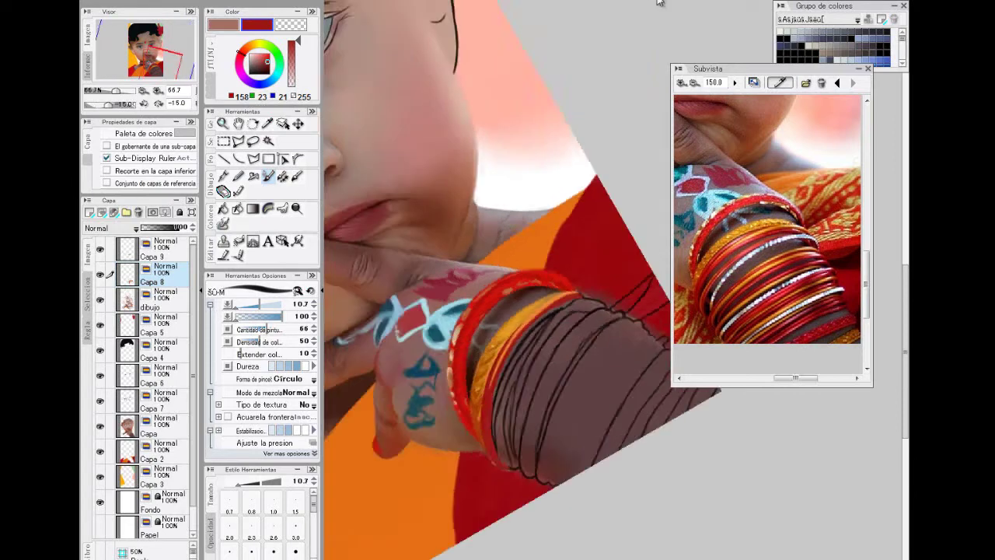
{"action": "key", "text": "ctrl+plus"}
{"action": "key", "text": "ctrl+plus"}
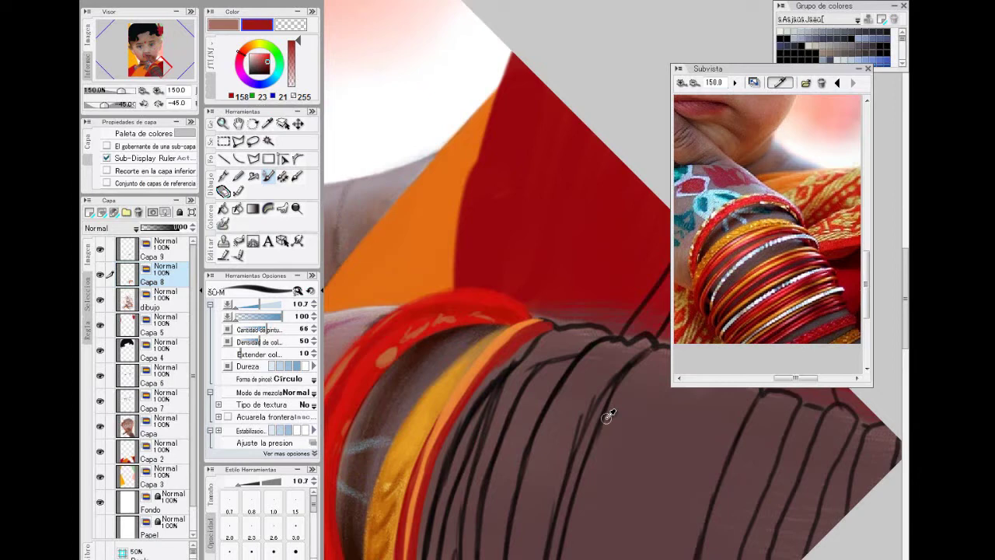
{"action": "left_click_drag", "start_coordinate": [905, 275], "coordinate": [905, 311]}
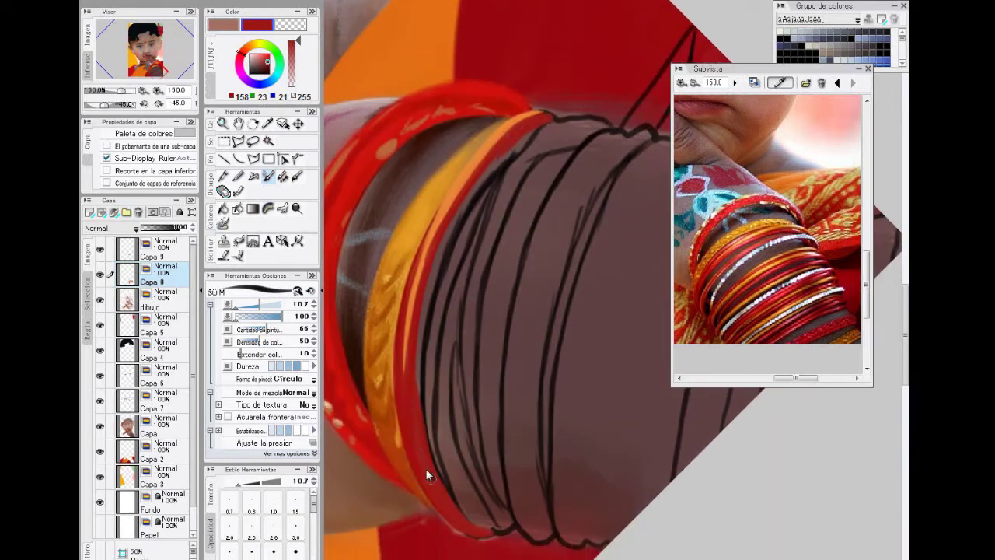
{"action": "left_click_drag", "start_coordinate": [440, 247], "coordinate": [479, 191]}
{"action": "left_click_drag", "start_coordinate": [434, 274], "coordinate": [493, 169]}
{"action": "left_click_drag", "start_coordinate": [423, 381], "coordinate": [458, 524]}
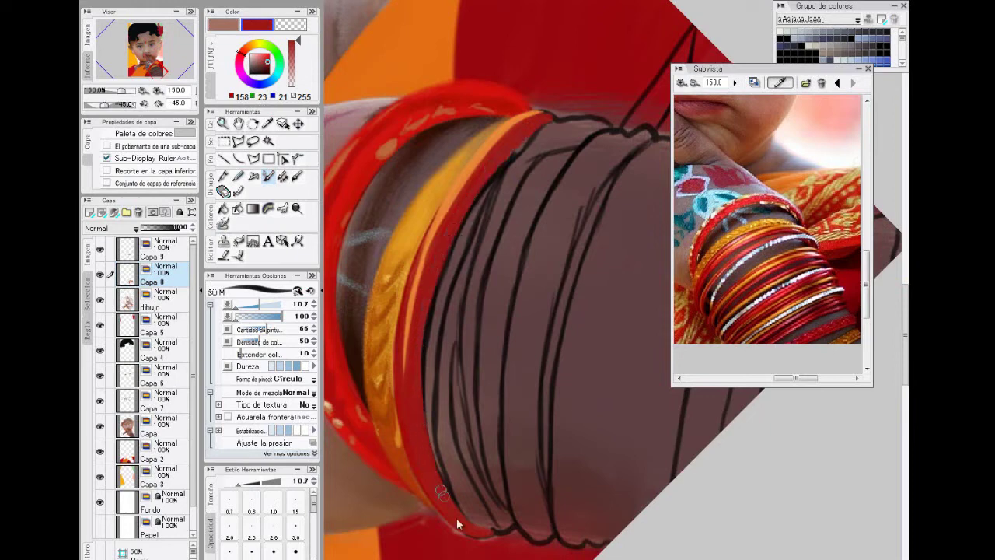
Cover the lower orange line with dark red (158, 20, 18) and refine the yellow bangle's border with a size 5.6 brush.
{"action": "key", "text": "alt"}
{"action": "left_click", "coordinate": [465, 186], "text": "alt"}
{"action": "left_click", "coordinate": [460, 203], "text": "alt"}
{"action": "mouse_move", "coordinate": [405, 359]}
{"action": "left_mouse_down"}
{"action": "mouse_move", "coordinate": [406, 306]}
{"action": "mouse_move", "coordinate": [496, 141]}
{"action": "left_mouse_up"}
{"action": "key", "text": "minus"}
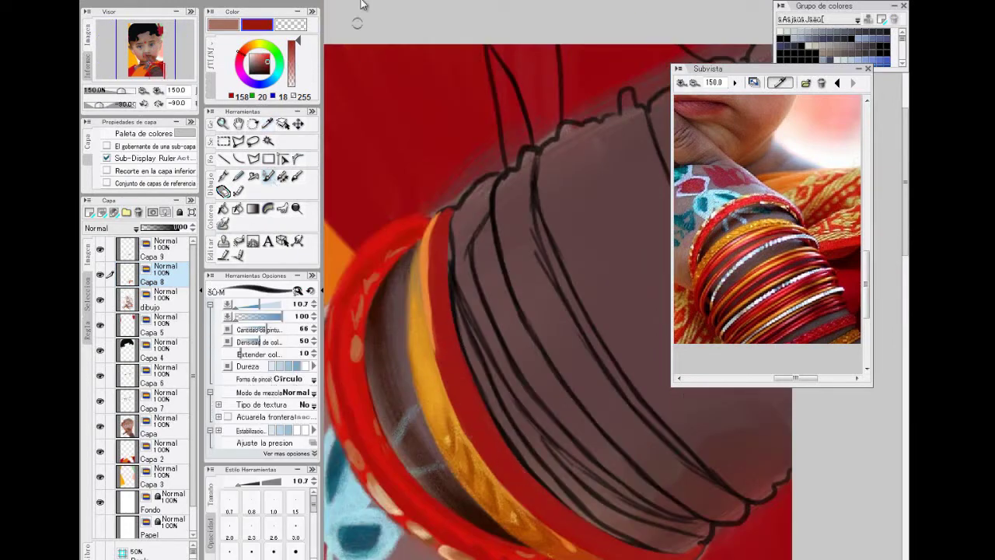
{"action": "left_click", "coordinate": [283, 177]}
{"action": "left_click_drag", "start_coordinate": [429, 292], "coordinate": [440, 352]}
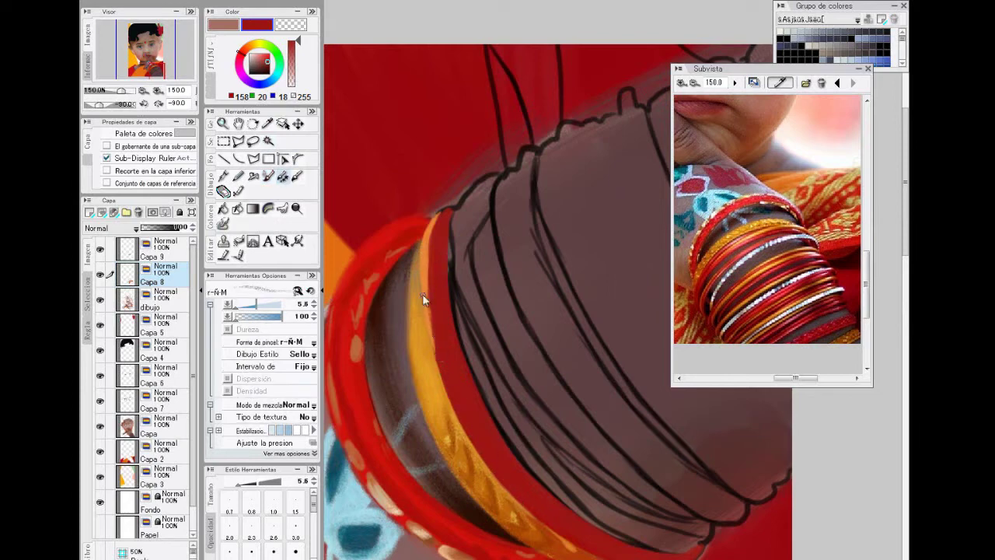
Highlight the red bangle's upper end with light orange (246, 176, 91) sampled from the reference, using a brush of size 6.4.
{"action": "left_click", "coordinate": [668, 2]}
{"action": "left_click", "coordinate": [267, 124]}
{"action": "left_click", "coordinate": [789, 224]}
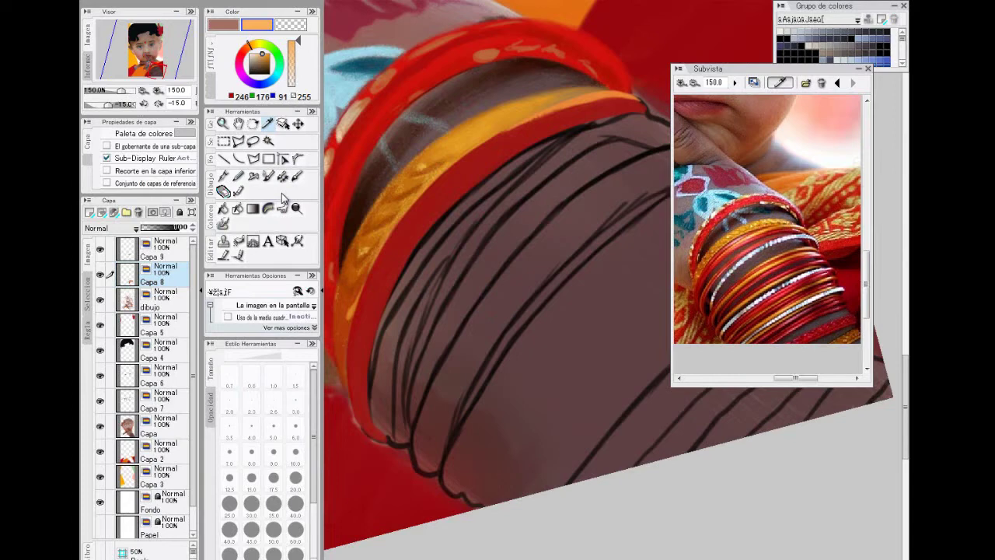
{"action": "left_click", "coordinate": [268, 176]}
{"action": "left_click", "coordinate": [690, 2]}
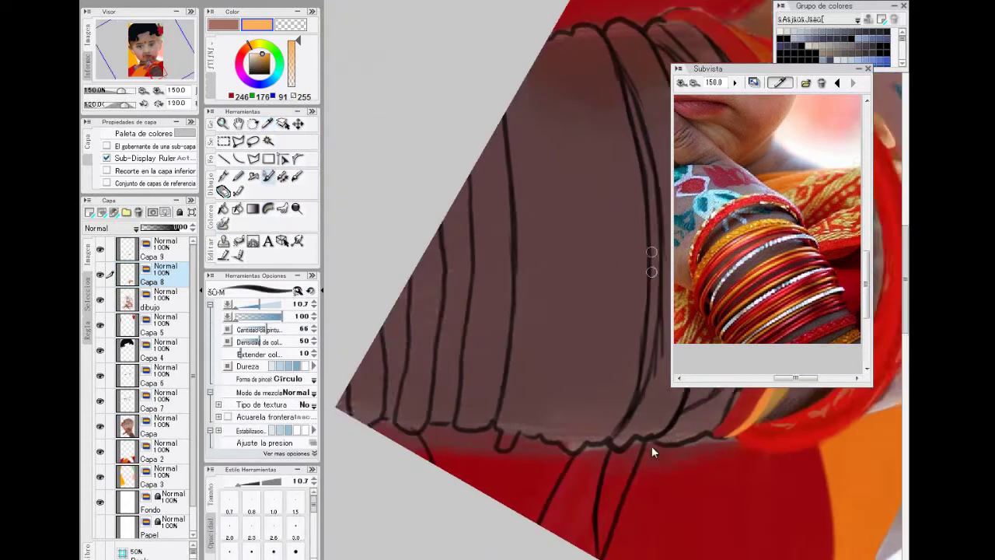
{"action": "left_click_drag", "start_coordinate": [616, 291], "coordinate": [354, 289]}
{"action": "left_click", "coordinate": [258, 306]}
{"action": "key", "text": "Delete"}
{"action": "key", "text": "Delete"}
{"action": "key", "text": "Delete"}
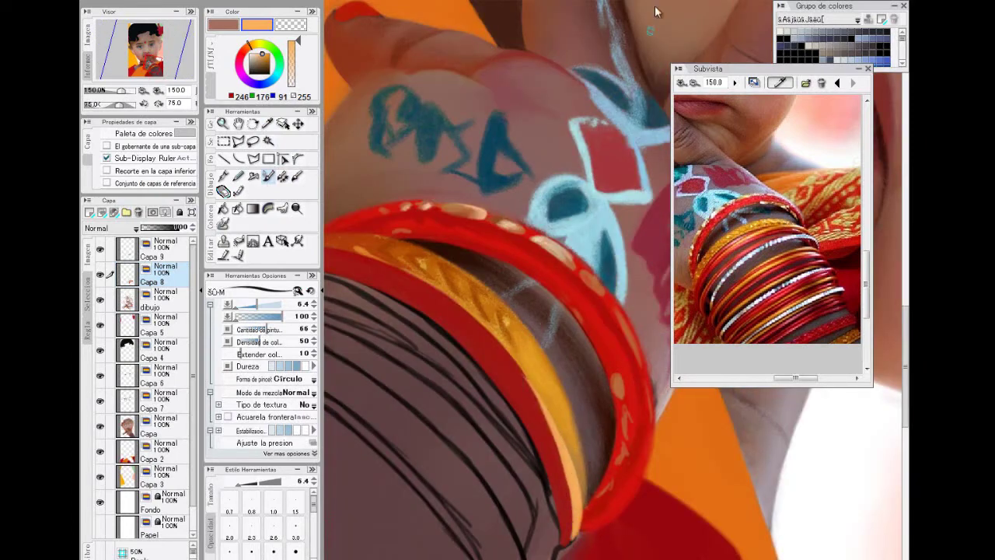
Extend the light orange highlight along the middle of the red bangle beside the yellow one.
{"action": "key", "text": "Delete"}
{"action": "key", "text": "Delete"}
{"action": "key", "text": "Delete"}
{"action": "key", "text": "Delete"}
{"action": "key", "text": "Delete"}
{"action": "key", "text": "Delete"}
{"action": "key", "text": "Delete"}
{"action": "key", "text": "Delete"}
{"action": "left_click_drag", "start_coordinate": [565, 528], "coordinate": [588, 398]}
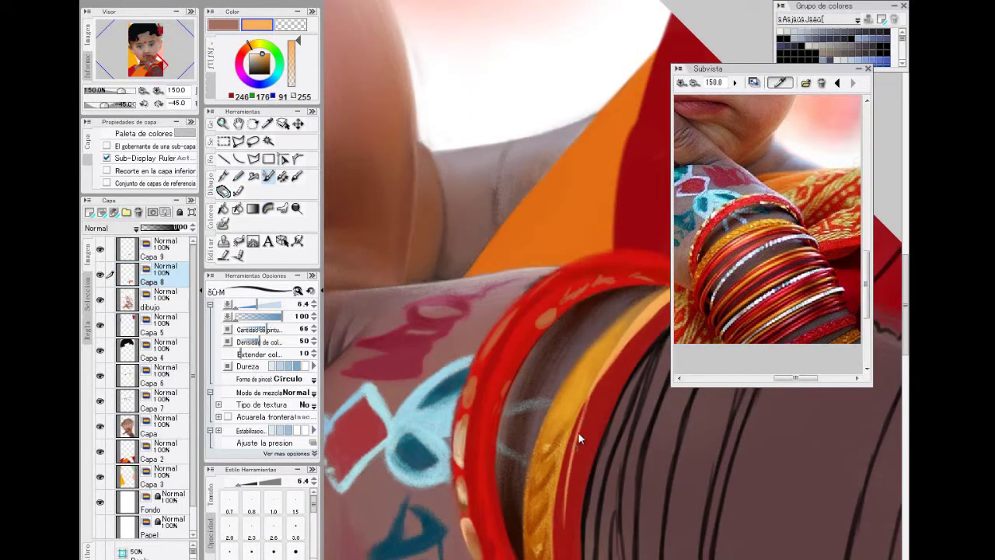
Refine the light orange highlight and its border along the dark red bangle, using sampled dark red (159, 17, 14) and light orange (243, 173, 88).
{"action": "scroll", "coordinate": [614, 342], "scroll_direction": "right", "scroll_amount": 2}
{"action": "scroll", "coordinate": [529, 346], "scroll_direction": "down", "scroll_amount": 5}
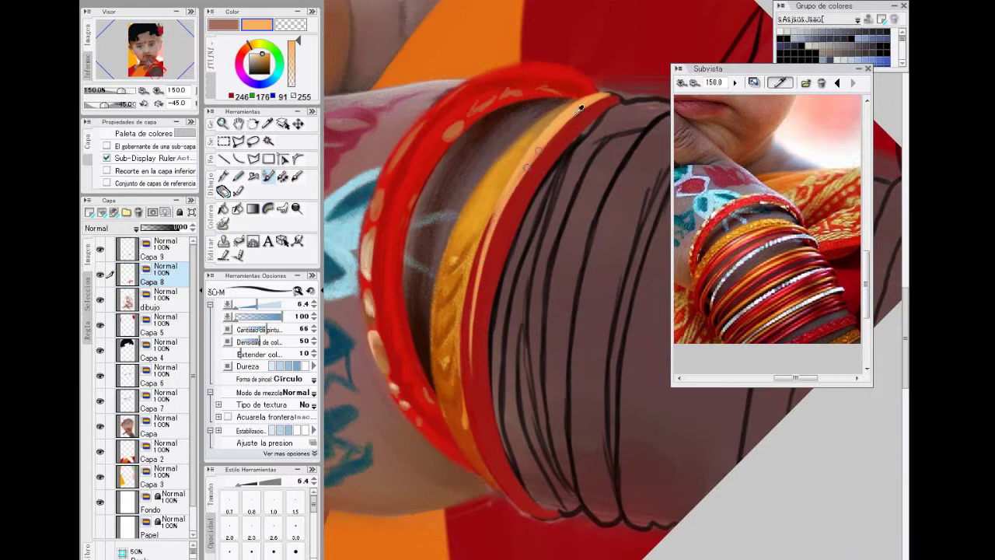
{"action": "key", "text": "Delete"}
{"action": "key", "text": "Delete"}
{"action": "mouse_move", "coordinate": [475, 247]}
{"action": "left_mouse_down"}
{"action": "mouse_move", "coordinate": [479, 307]}
{"action": "mouse_move", "coordinate": [521, 407]}
{"action": "left_mouse_up"}
{"action": "left_click", "coordinate": [503, 350], "text": "alt"}
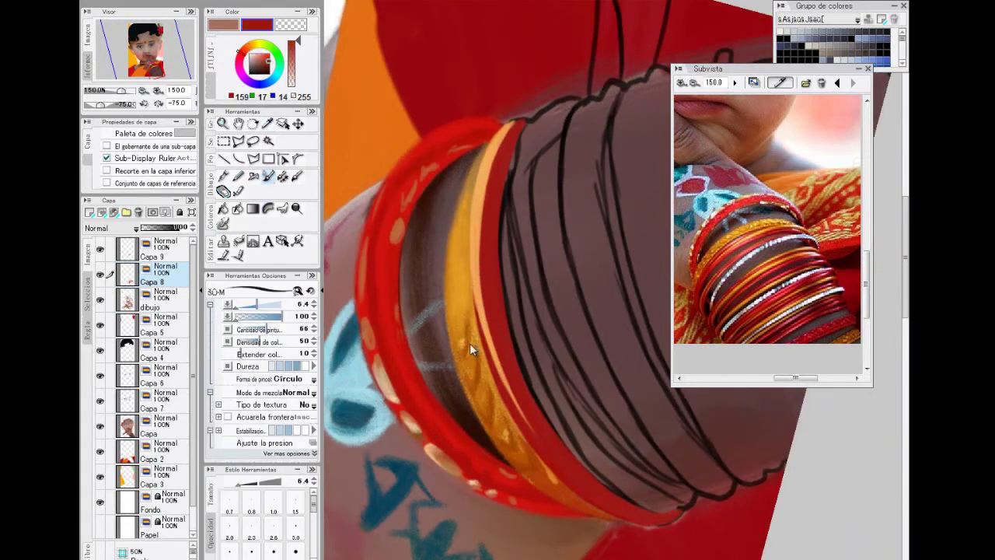
{"action": "left_click", "coordinate": [470, 258], "text": "alt"}
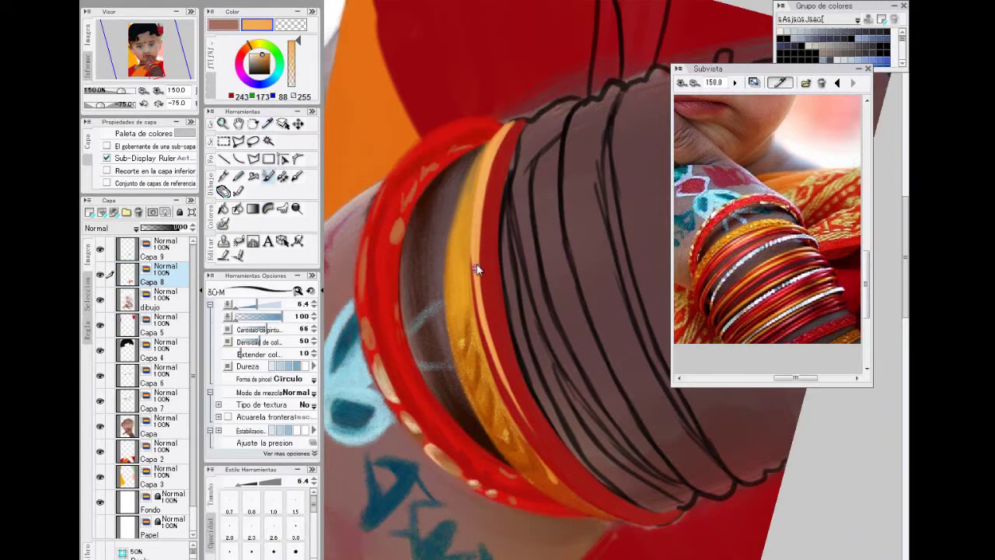
{"action": "left_click", "coordinate": [483, 184], "text": "alt"}
{"action": "left_click", "coordinate": [268, 124]}
{"action": "left_click", "coordinate": [715, 314]}
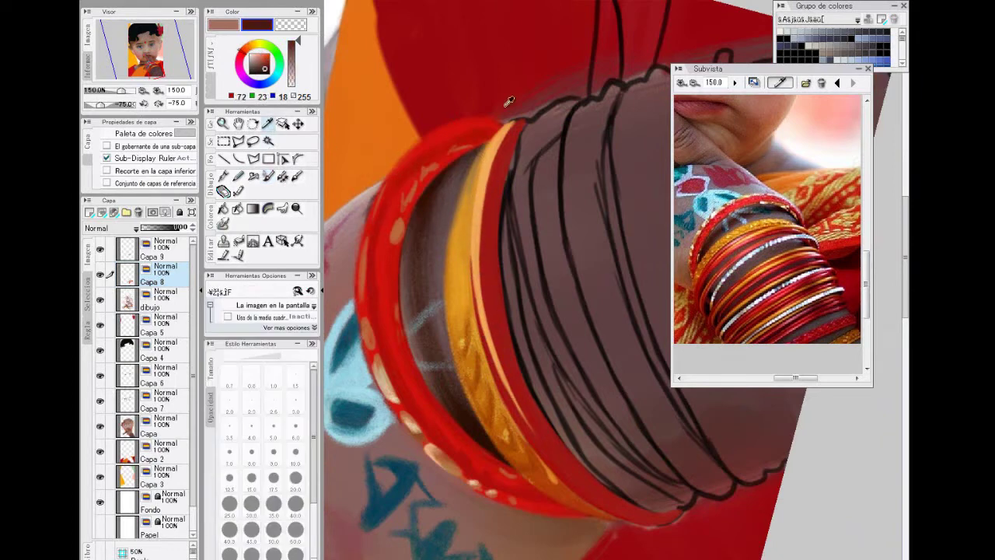
{"action": "key", "text": "ctrl+minus"}
{"action": "key", "text": "ctrl+minus"}
{"action": "left_click", "coordinate": [687, 2]}
{"action": "left_click_drag", "start_coordinate": [584, 556], "coordinate": [634, 556]}
{"action": "key", "text": "ctrl+plus"}
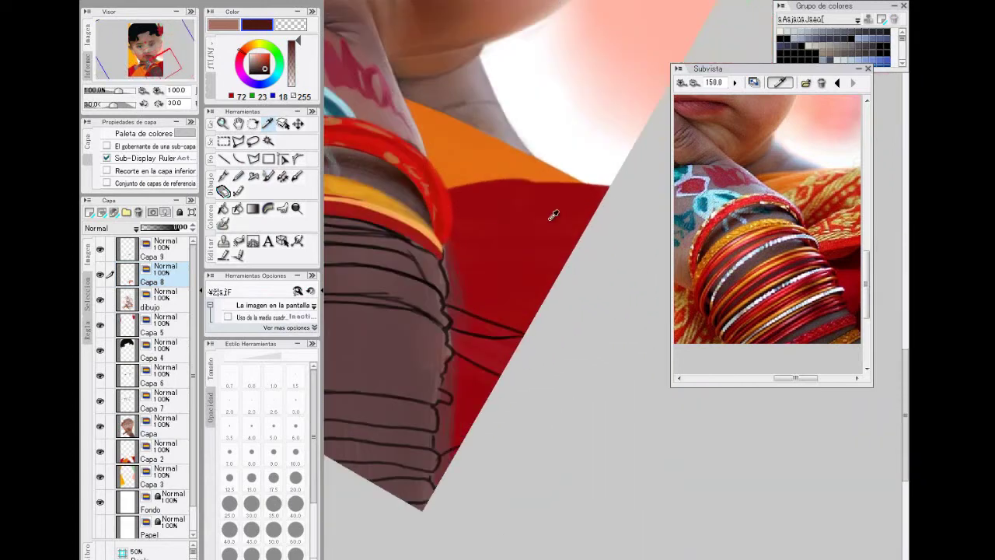
On layer Capa 8, shade the orange cloth's edge beside the neck with dark orange (180, 73, 3) sampled from the reference.
{"action": "left_click", "coordinate": [159, 452]}
{"action": "left_click", "coordinate": [771, 175]}
{"action": "left_click", "coordinate": [283, 177]}
{"action": "key", "text": "ctrl+minus"}
{"action": "left_click_drag", "start_coordinate": [376, 317], "coordinate": [394, 318]}
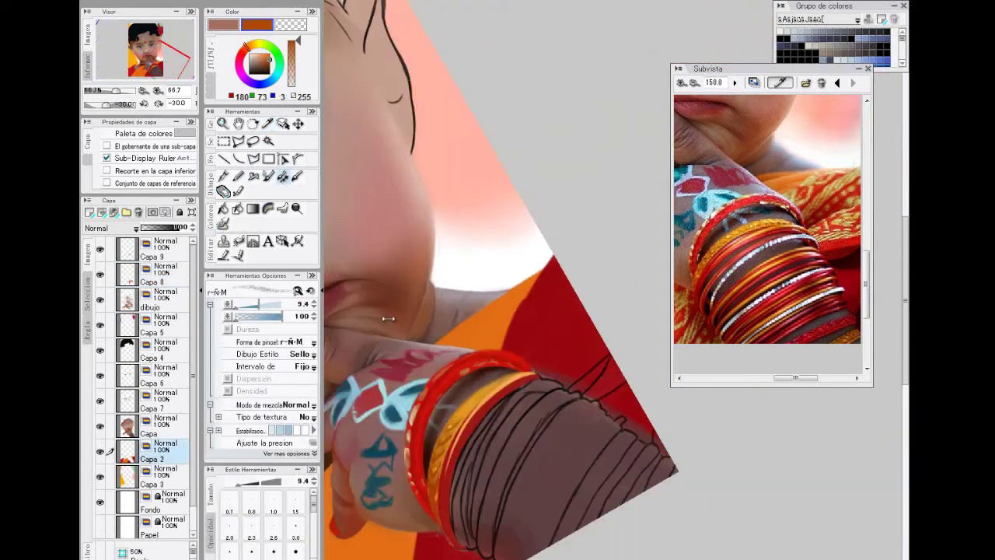
{"action": "left_click", "coordinate": [162, 274]}
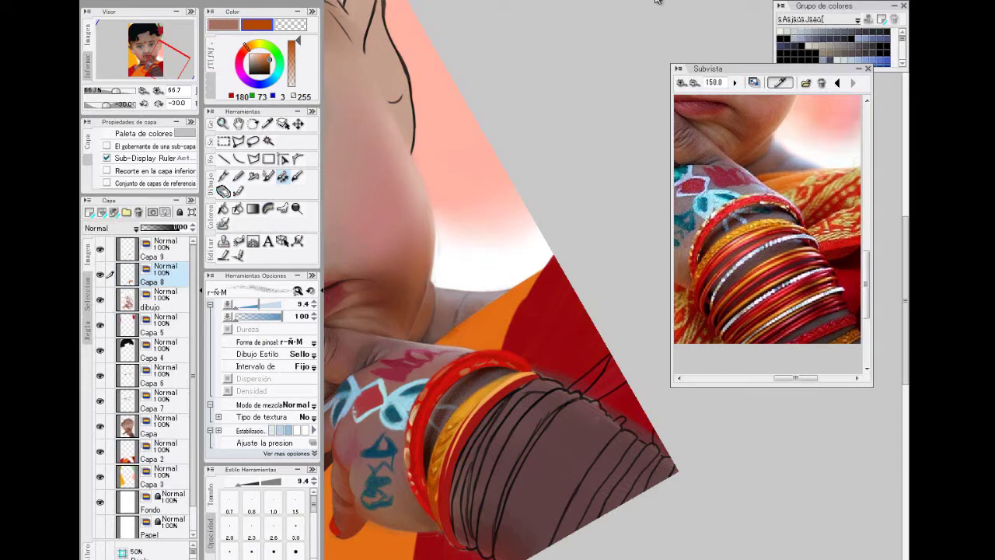
{"action": "left_click", "coordinate": [657, 3]}
{"action": "key", "text": "asciicircum"}
{"action": "key", "text": "asciicircum"}
{"action": "key", "text": "asciicircum"}
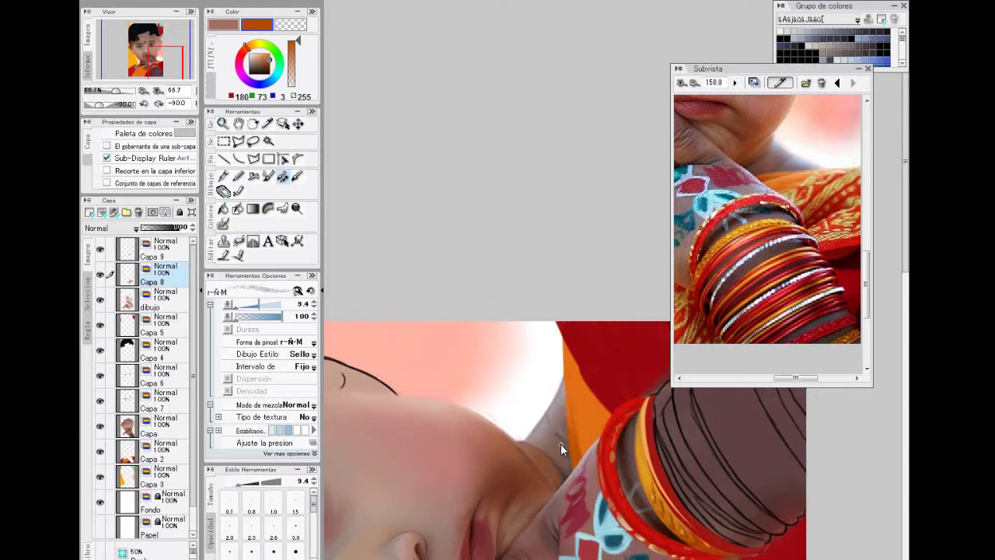
{"action": "left_click_drag", "start_coordinate": [906, 218], "coordinate": [905, 269]}
{"action": "key", "text": "ctrl+plus"}
{"action": "key", "text": "ctrl+plus"}
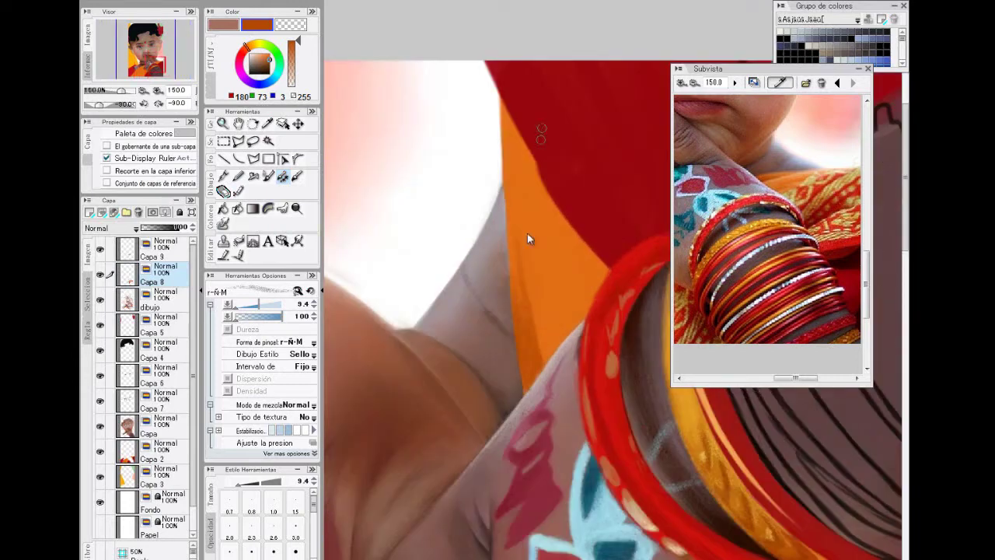
{"action": "left_click_drag", "start_coordinate": [527, 289], "coordinate": [639, 88]}
Blend the dark shading on the cloth's edge into the surrounding fabric with orange (226, 110, 20).
{"action": "key", "text": "b"}
{"action": "left_click", "coordinate": [538, 217], "text": "alt"}
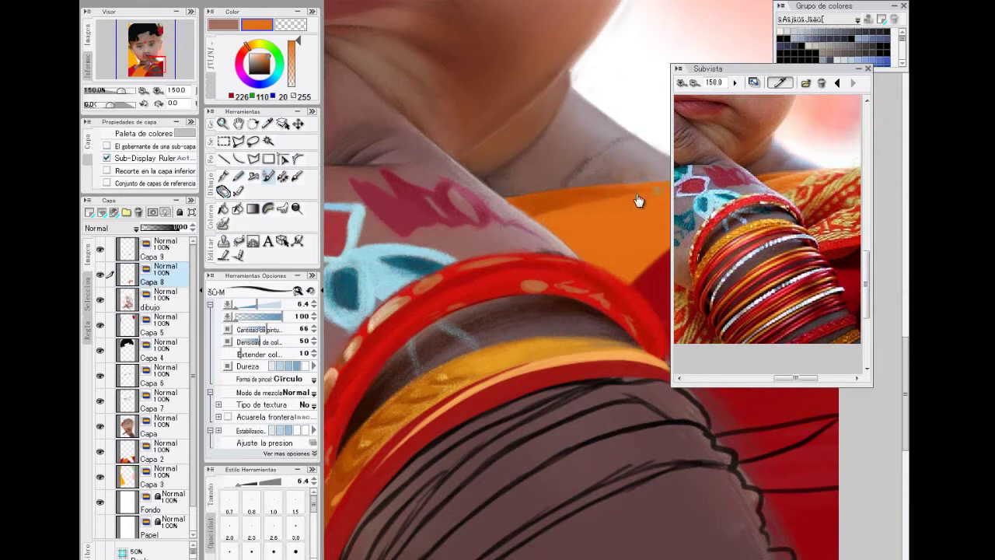
{"action": "left_click_drag", "start_coordinate": [706, 11], "coordinate": [517, 111]}
Add fine fold lines along the cloth's shaded edge with golden orange (215, 143, 32) and dark orange (181, 73, 3), brush size 4.9.
{"action": "key", "text": "i"}
{"action": "left_click", "coordinate": [780, 180]}
{"action": "left_click", "coordinate": [263, 55]}
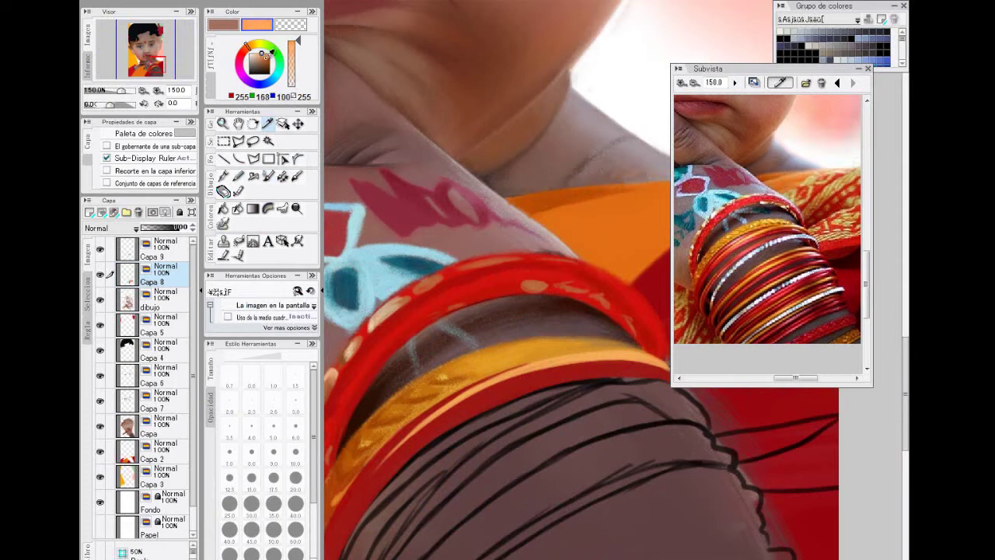
{"action": "left_click", "coordinate": [540, 351]}
{"action": "left_click", "coordinate": [283, 175]}
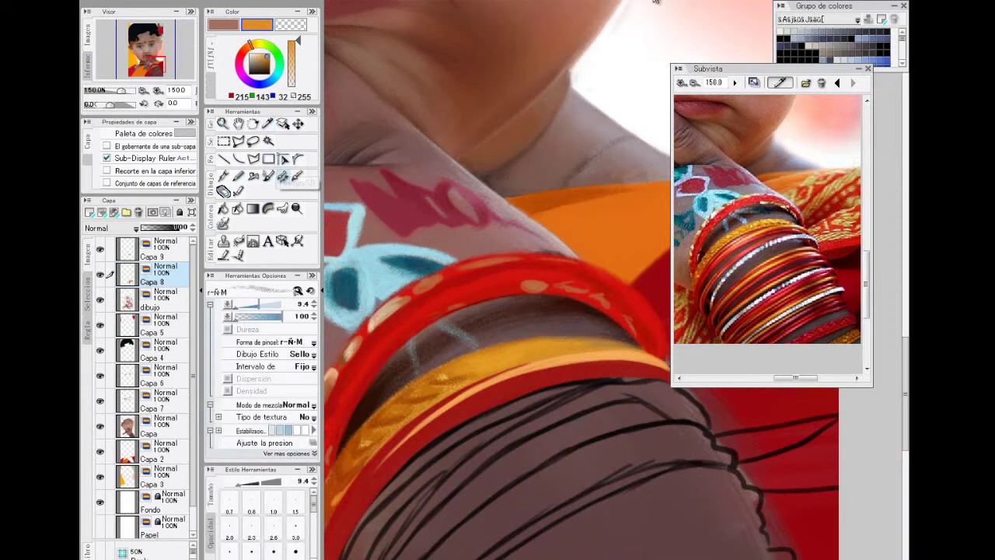
{"action": "left_click", "coordinate": [655, 1]}
{"action": "left_click", "coordinate": [654, 1]}
{"action": "left_click", "coordinate": [654, 0]}
{"action": "left_click", "coordinate": [255, 304]}
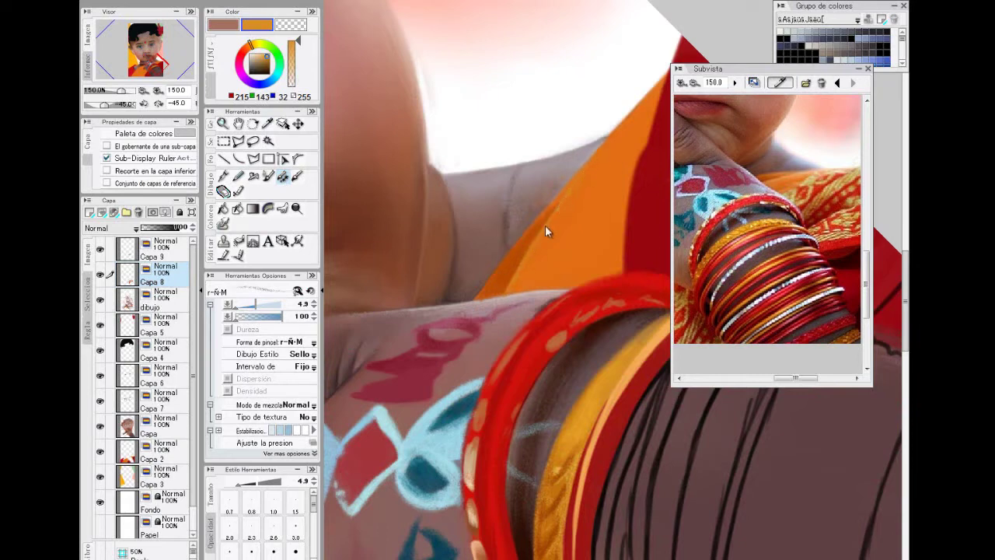
{"action": "left_click", "coordinate": [533, 229], "text": "alt"}
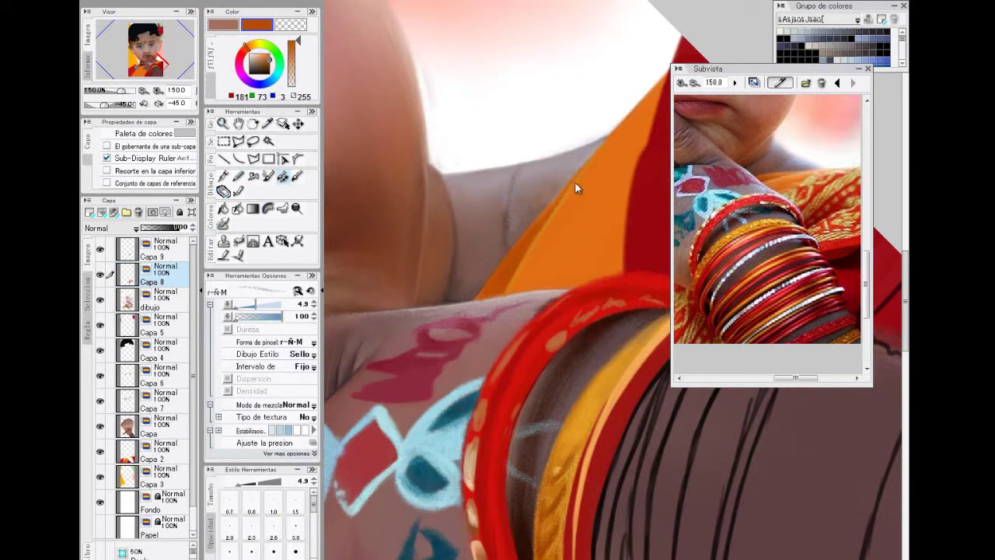
Paint orange (216, 118, 45) sampled from the reference down the cloth's edge to the wrist with a size 6.4 brush.
{"action": "left_click", "coordinate": [782, 186], "text": "alt"}
{"action": "left_click", "coordinate": [269, 177]}
{"action": "left_click", "coordinate": [655, 1]}
{"action": "left_click", "coordinate": [654, 1]}
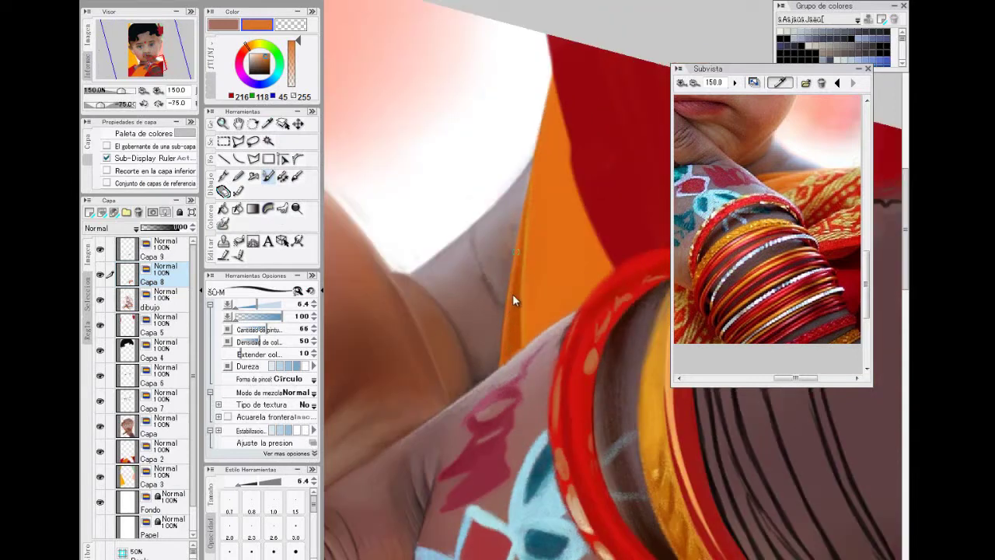
{"action": "left_click_drag", "start_coordinate": [514, 295], "coordinate": [504, 350]}
Deepen the fold at the cloth's edge with reddish brown (134, 54, 19) from the reference, using a size 4.9 brush.
{"action": "left_click", "coordinate": [782, 185]}
{"action": "left_click", "coordinate": [283, 177]}
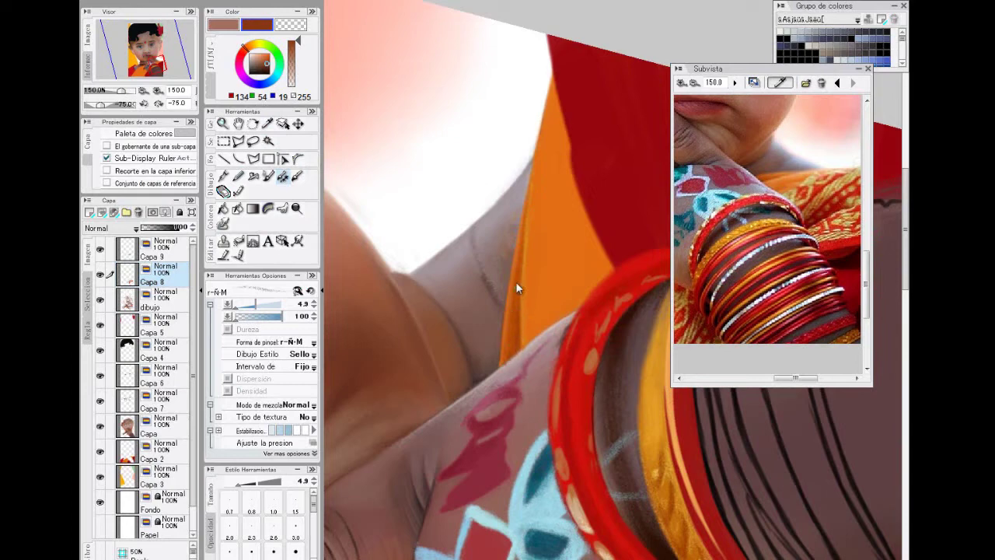
{"action": "left_click", "coordinate": [579, 2]}
{"action": "left_click", "coordinate": [578, 2]}
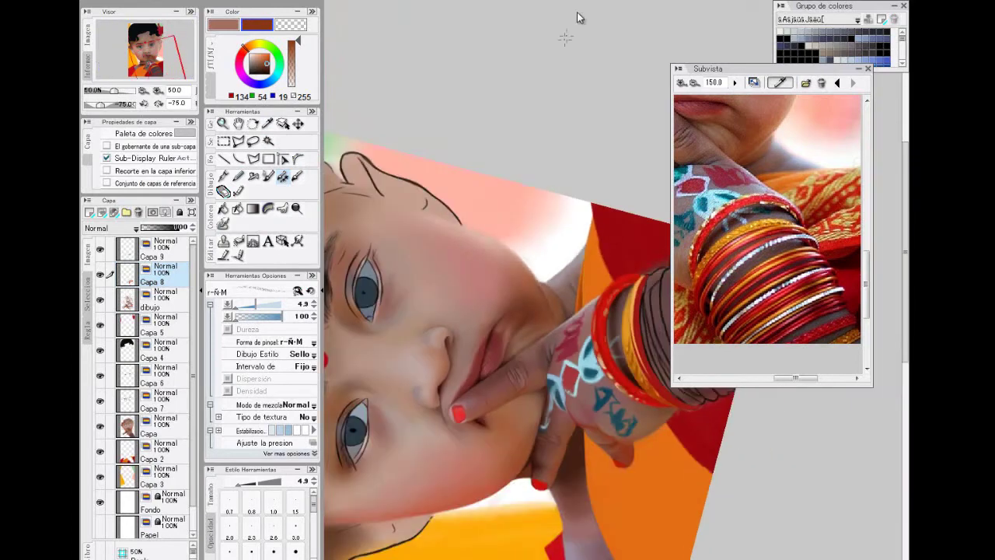
{"action": "left_click", "coordinate": [578, 2]}
{"action": "left_click", "coordinate": [557, 1]}
{"action": "left_click", "coordinate": [557, 1]}
{"action": "left_click", "coordinate": [558, 2]}
Clean up the cloth's border with the neck above the wrist, using orange (206, 107, 34), skin shadow (102, 77, 69) and orange (211, 117, 20).
{"action": "left_click", "coordinate": [781, 185]}
{"action": "key", "text": "b"}
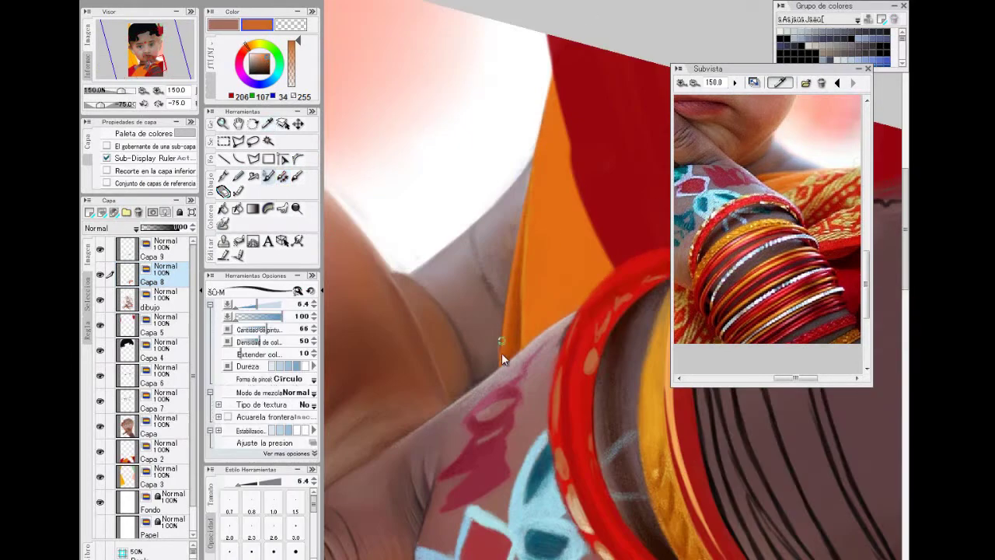
{"action": "left_click", "coordinate": [485, 346], "text": "alt"}
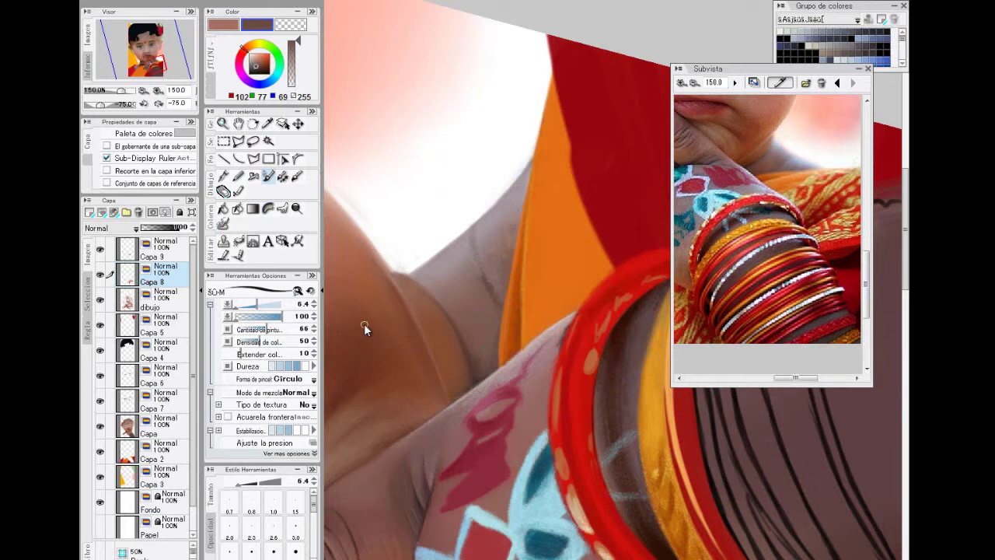
{"action": "left_click", "coordinate": [283, 177]}
{"action": "left_click", "coordinate": [515, 271], "text": "alt"}
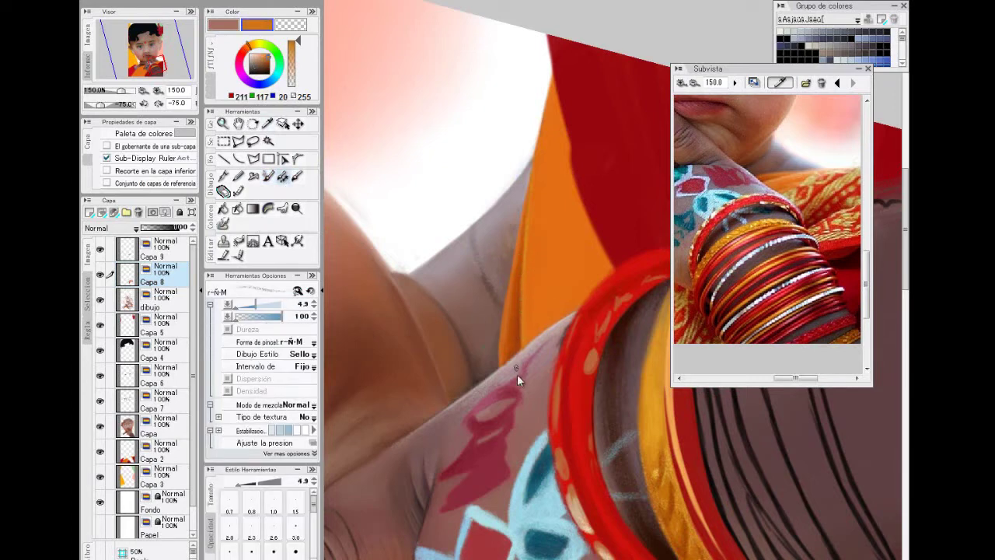
Paint a light orange (222, 133, 67) fold highlight along the cloth between the neck and the red bangle, reducing the textured brush to size 7.2.
{"action": "key", "text": "b"}
{"action": "left_click", "coordinate": [527, 302], "text": "alt"}
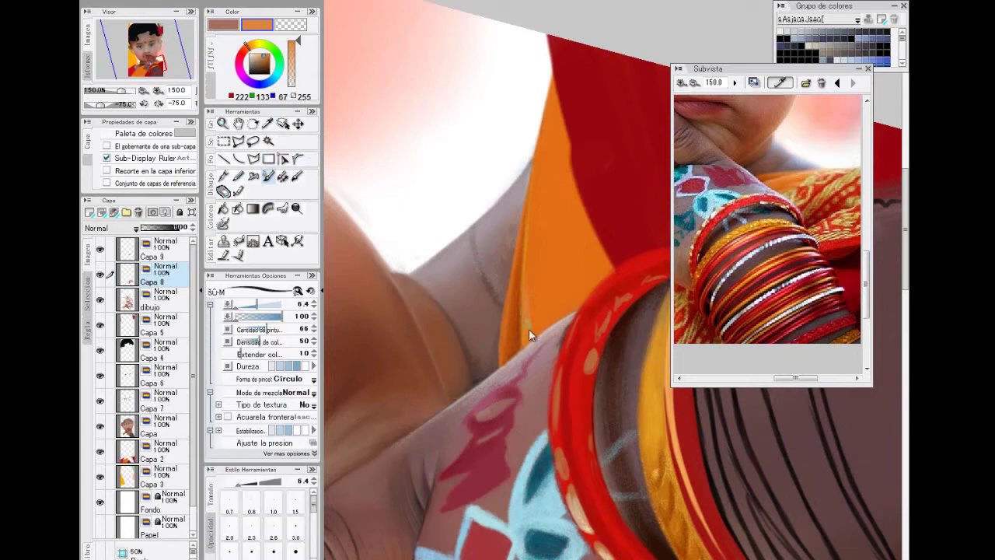
{"action": "key", "text": "ctrl+minus"}
{"action": "key", "text": "ctrl+minus"}
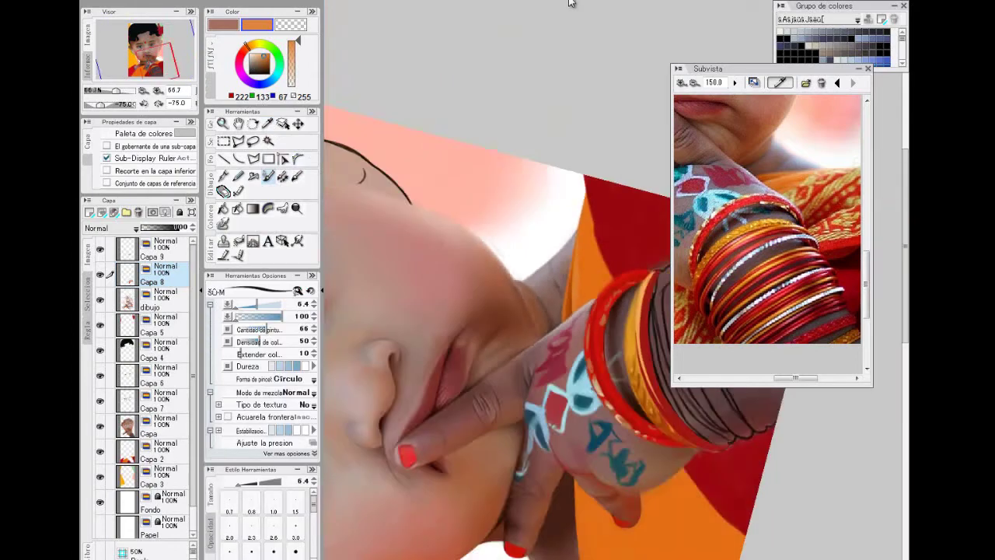
{"action": "key", "text": "asciicircum"}
{"action": "key", "text": "asciicircum"}
{"action": "key", "text": "asciicircum"}
{"action": "key", "text": "asciicircum"}
{"action": "key", "text": "asciicircum"}
{"action": "key", "text": "asciicircum"}
{"action": "key", "text": "asciicircum"}
{"action": "key", "text": "asciicircum"}
{"action": "key", "text": "asciicircum"}
{"action": "key", "text": "asciicircum"}
{"action": "key", "text": "asciicircum"}
{"action": "key", "text": "ctrl+plus"}
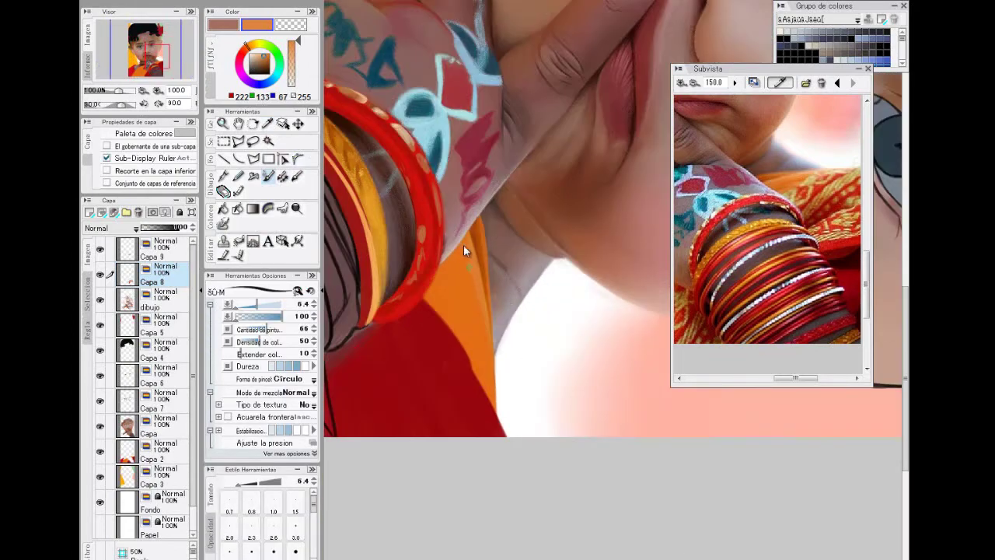
{"action": "key", "text": "b"}
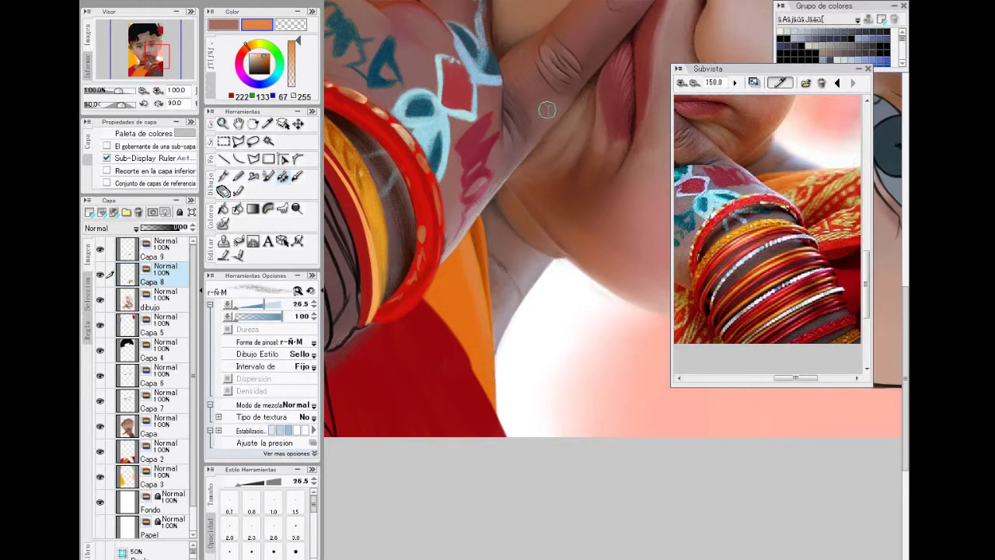
{"action": "left_click", "coordinate": [257, 305]}
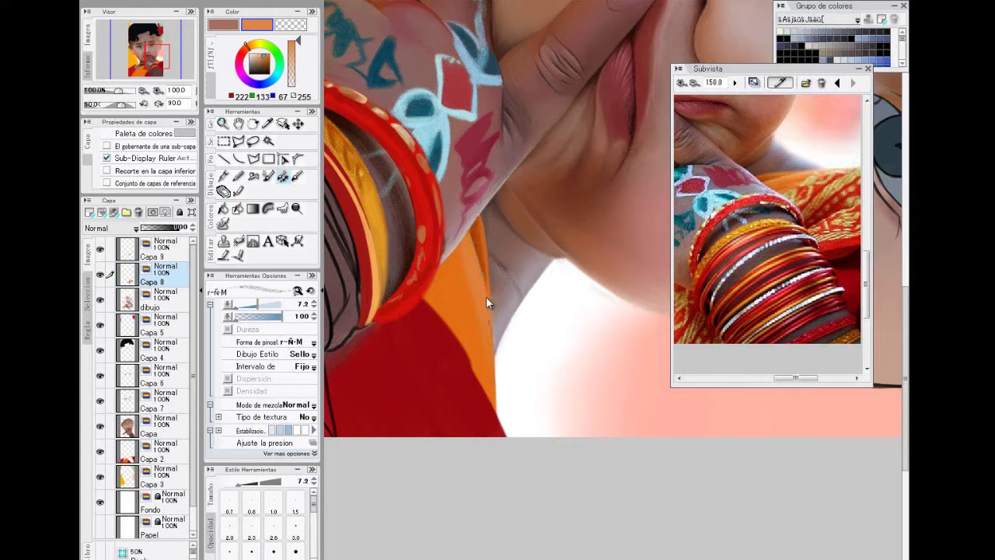
{"action": "left_click_drag", "start_coordinate": [612, 21], "coordinate": [466, 365]}
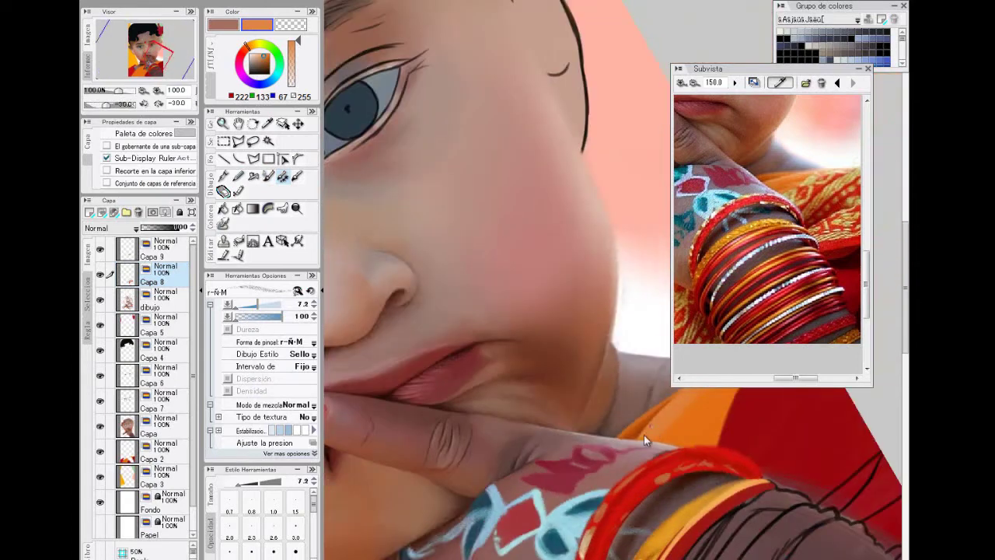
{"action": "left_click_drag", "start_coordinate": [644, 435], "coordinate": [508, 449]}
Build up the cloth's folds with orange (208, 107, 34) and light orange (222, 130, 61), setting the brush size to 9.4.
{"action": "left_click", "coordinate": [526, 408], "text": "alt"}
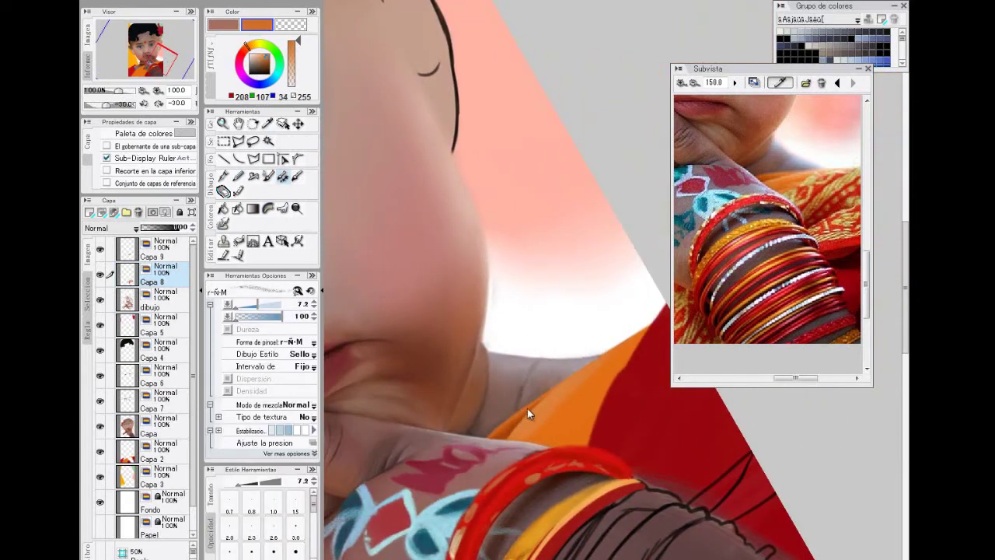
{"action": "left_click", "coordinate": [656, 2]}
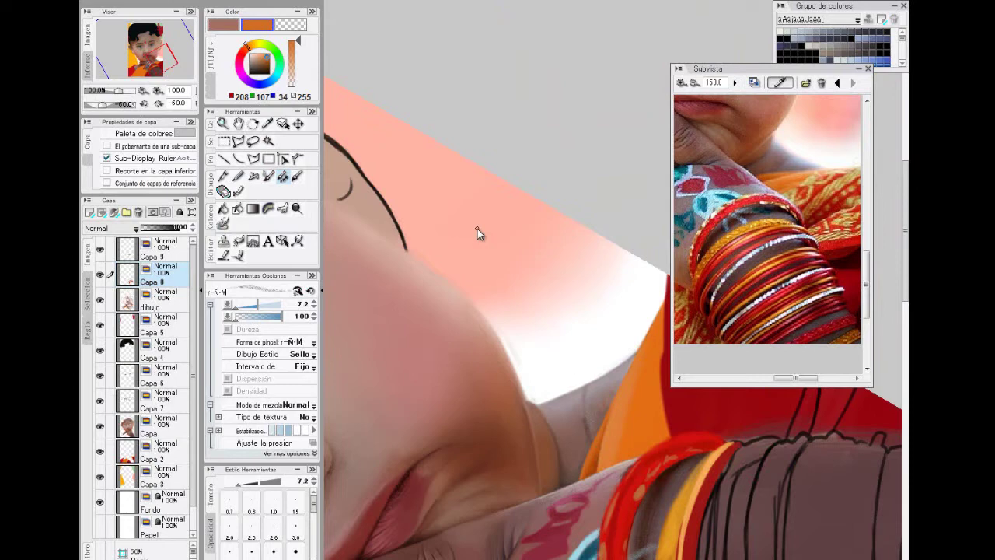
{"action": "left_click", "coordinate": [616, 169], "text": "alt"}
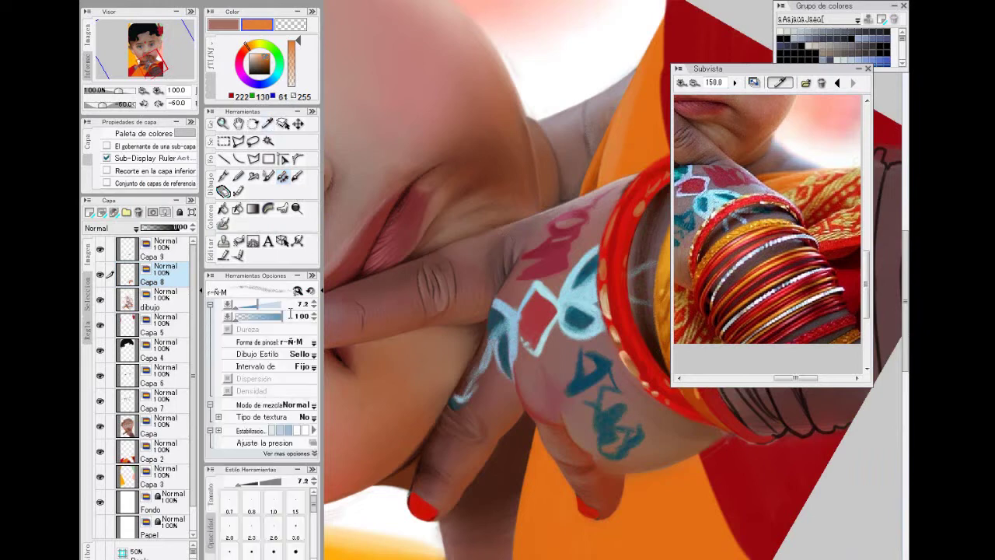
{"action": "left_click", "coordinate": [263, 304]}
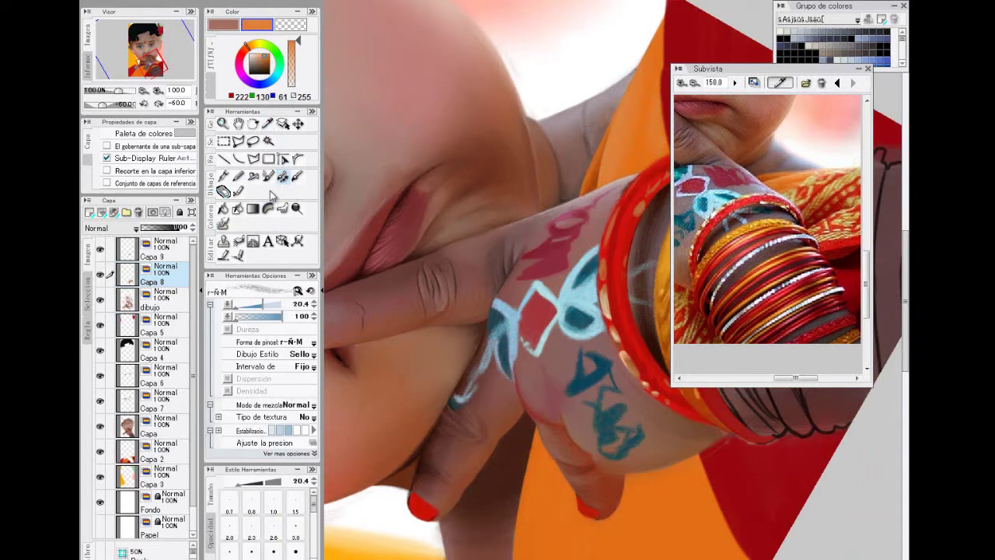
{"action": "left_click", "coordinate": [259, 304]}
{"action": "left_click_drag", "start_coordinate": [667, 108], "coordinate": [632, 427]}
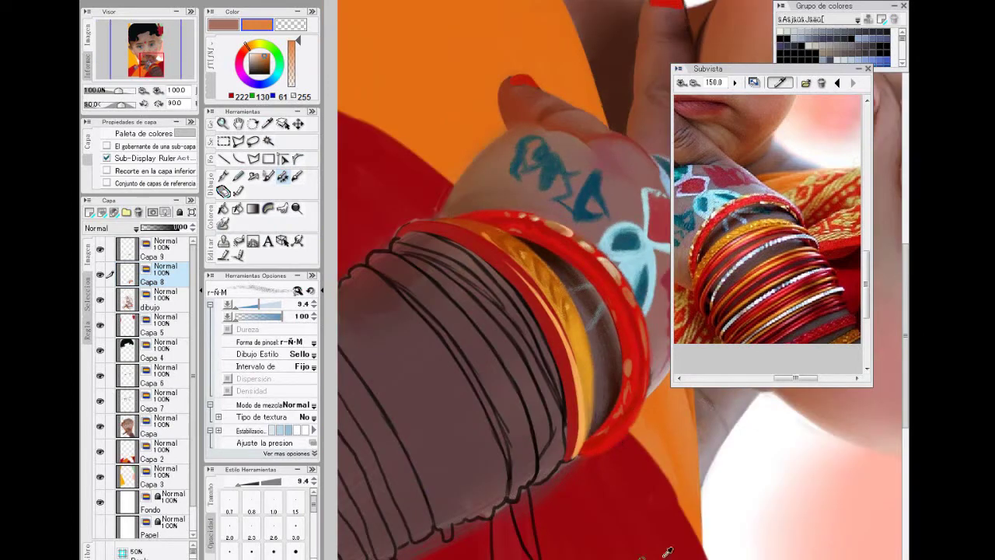
Shade the orange cloth between its light fold and the dark red area with orange (206, 103, 28) sampled from the reference.
{"action": "left_click_drag", "start_coordinate": [670, 558], "coordinate": [740, 558]}
{"action": "key", "text": "ctrl+plus"}
{"action": "left_click_drag", "start_coordinate": [906, 334], "coordinate": [906, 382]}
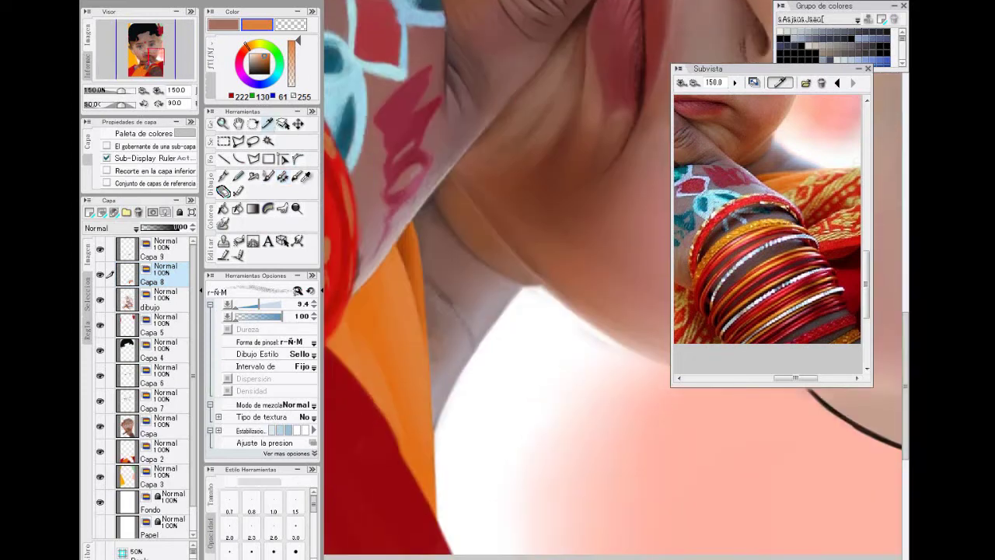
{"action": "left_click", "coordinate": [788, 186]}
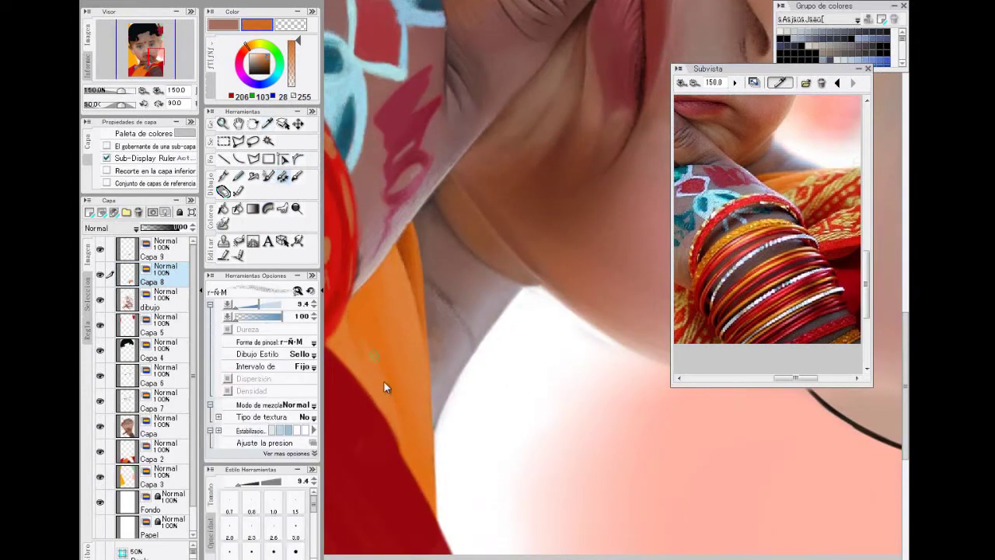
{"action": "left_click_drag", "start_coordinate": [406, 401], "coordinate": [485, 367]}
{"action": "key", "text": "minus"}
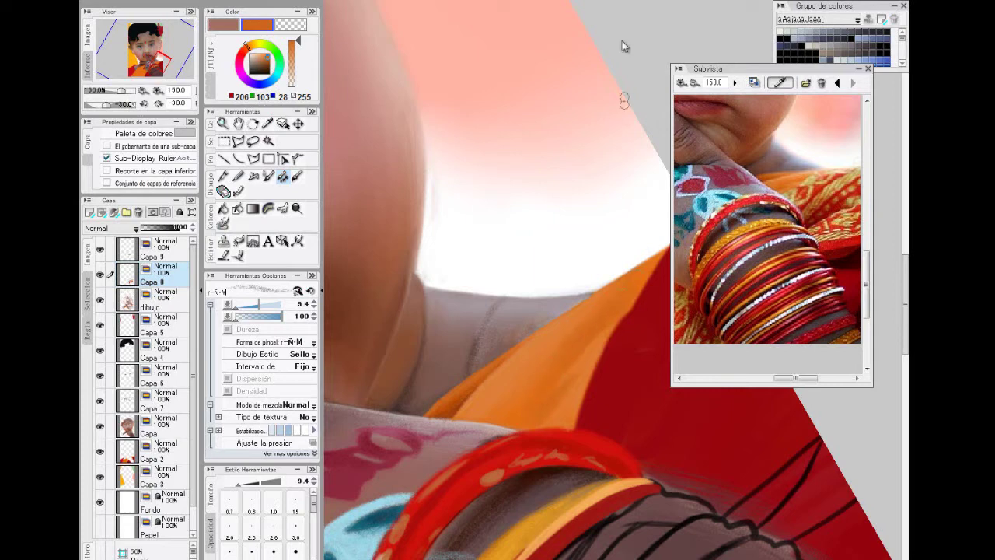
{"action": "key", "text": "ctrl+minus"}
{"action": "key", "text": "ctrl+minus"}
{"action": "key", "text": "ctrl+minus"}
{"action": "key", "text": "ctrl+minus"}
{"action": "key", "text": "ctrl+plus"}
{"action": "key", "text": "ctrl+plus"}
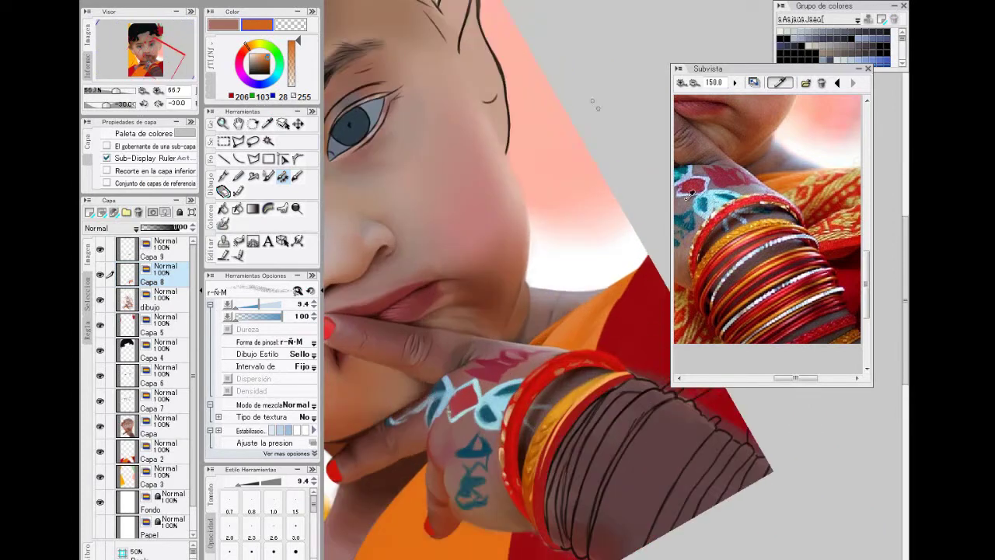
Shade the orange cloth's edge beside the dark red area below the wrist with orange (188, 78, 3) sampled from the reference.
{"action": "left_click_drag", "start_coordinate": [593, 326], "coordinate": [638, 194]}
{"action": "left_click_drag", "start_coordinate": [787, 378], "coordinate": [769, 377]}
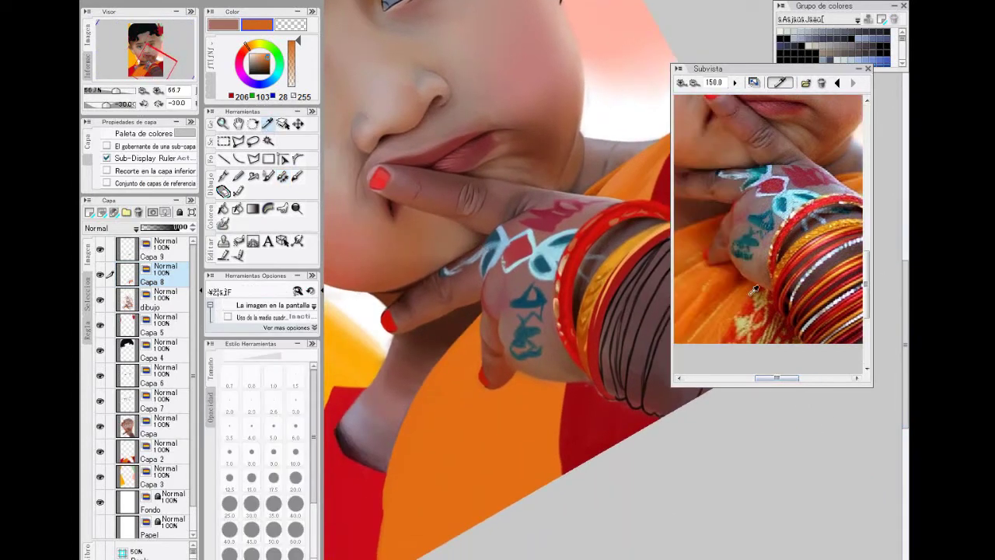
{"action": "left_click", "coordinate": [753, 290]}
{"action": "mouse_move", "coordinate": [562, 394]}
{"action": "left_mouse_down"}
{"action": "mouse_move", "coordinate": [559, 467]}
{"action": "mouse_move", "coordinate": [559, 424]}
{"action": "left_mouse_up"}
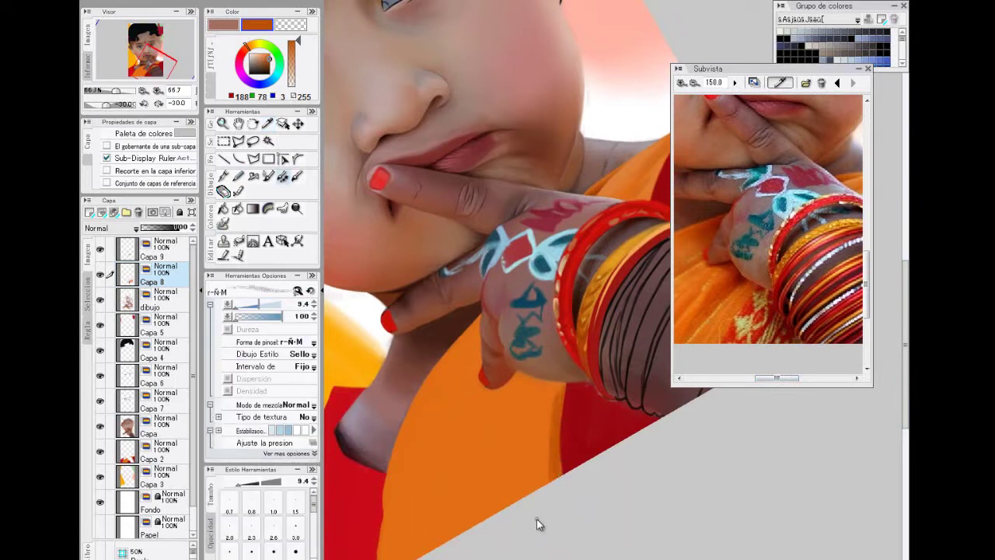
Touch up the orange cloth's border with the lower fingertip and wrist using brown (141, 88, 60).
{"action": "left_click_drag", "start_coordinate": [867, 265], "coordinate": [867, 276]}
{"action": "left_click", "coordinate": [269, 124]}
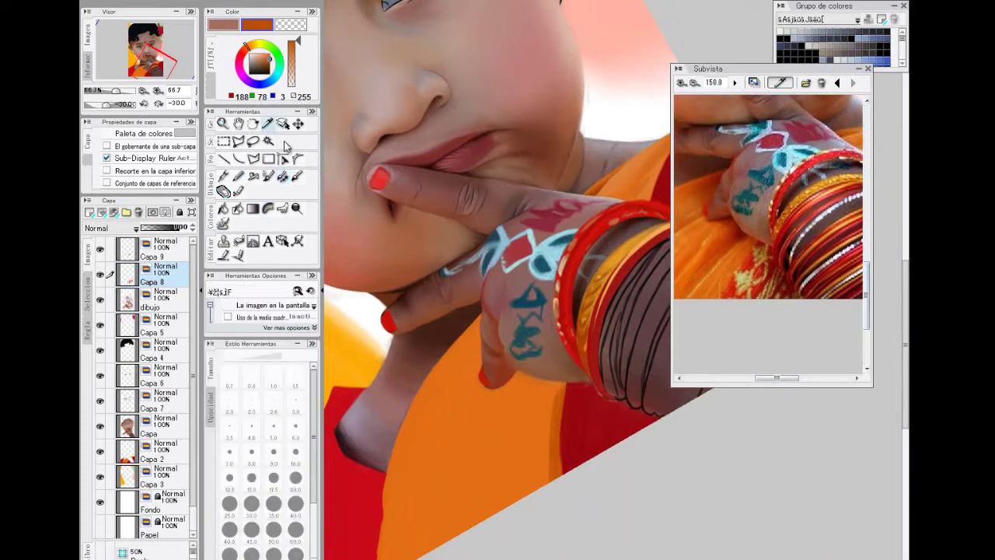
{"action": "left_click", "coordinate": [737, 237]}
{"action": "left_click", "coordinate": [281, 179]}
{"action": "left_click", "coordinate": [364, 1]}
{"action": "left_click", "coordinate": [364, 1]}
{"action": "left_click", "coordinate": [364, 1]}
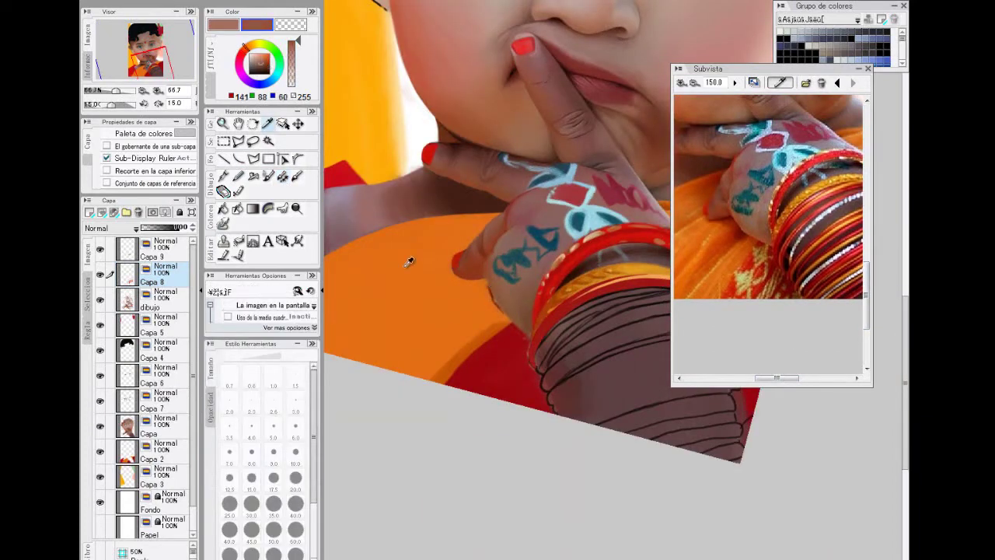
{"action": "left_click", "coordinate": [510, 315], "text": "alt"}
Paint a dark red (101, 14, 0) shadow, sampled from the reference, along the lower fingertip's edge against the orange cloth.
{"action": "left_click", "coordinate": [268, 124]}
{"action": "left_click", "coordinate": [784, 271]}
{"action": "left_click", "coordinate": [282, 178]}
{"action": "left_click", "coordinate": [352, 1]}
{"action": "left_click", "coordinate": [352, 2]}
{"action": "left_click", "coordinate": [351, 2]}
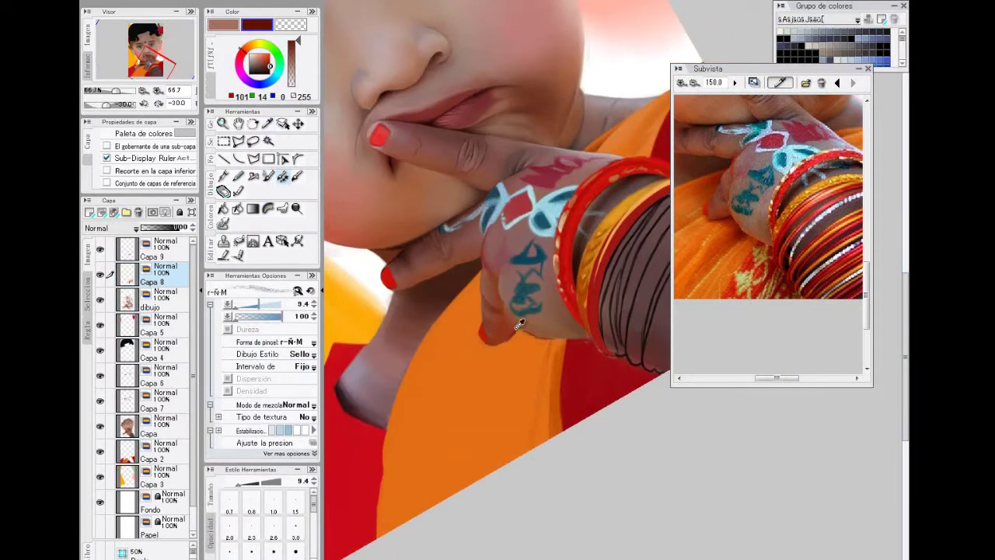
{"action": "key", "text": "Delete"}
{"action": "key", "text": "Delete"}
{"action": "key", "text": "Delete"}
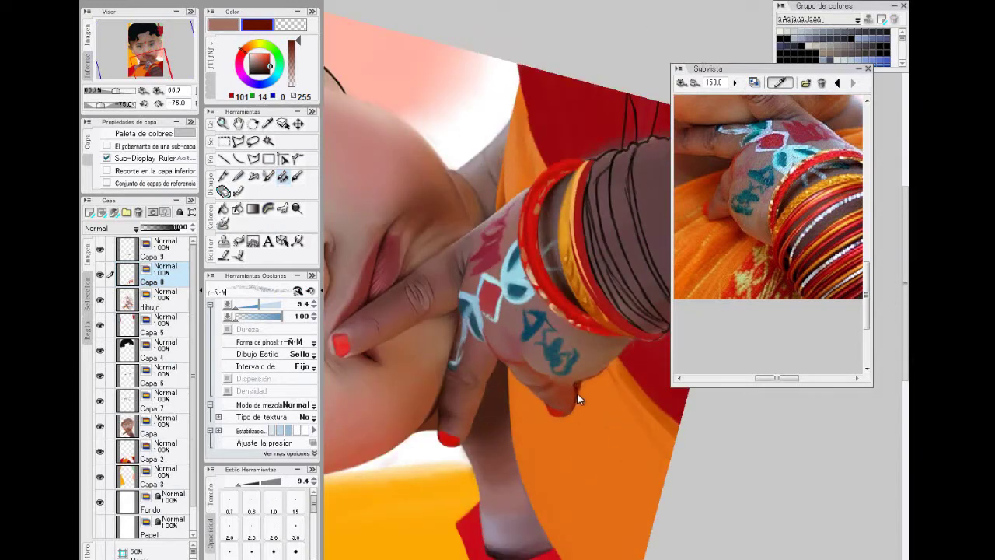
{"action": "key", "text": "Delete"}
{"action": "key", "text": "Delete"}
{"action": "key", "text": "Delete"}
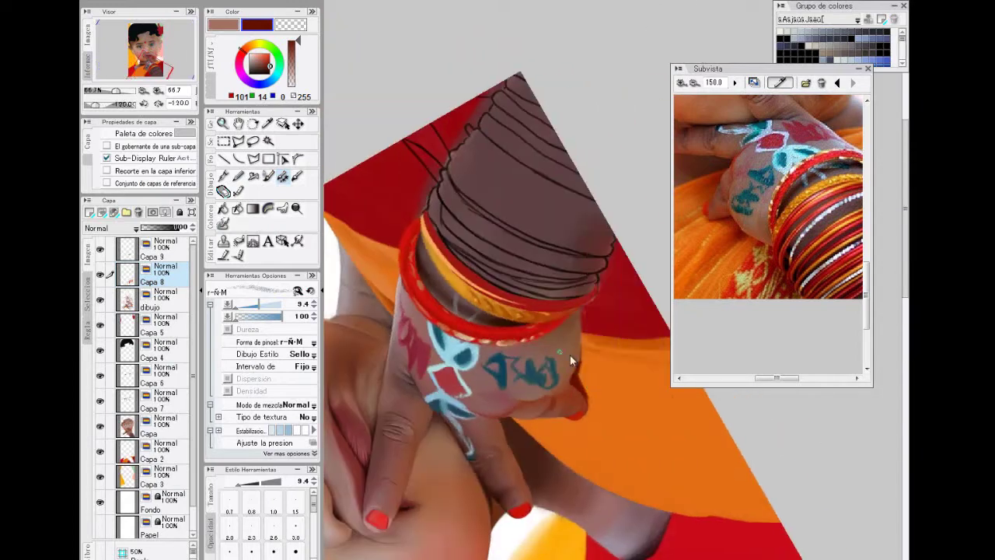
Extend the dark red (101, 14, 0) contact shadow beneath the finger and along the wrist's underside.
{"action": "key", "text": "End"}
{"action": "key", "text": "End"}
{"action": "key", "text": "End"}
{"action": "key", "text": "End"}
{"action": "key", "text": "End"}
{"action": "key", "text": "End"}
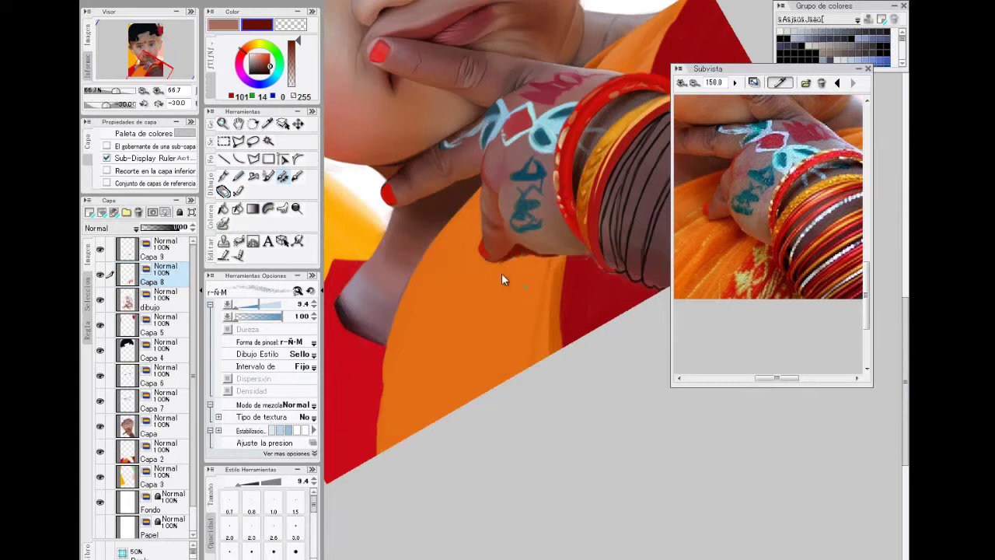
{"action": "key", "text": "End"}
{"action": "key", "text": "End"}
{"action": "key", "text": "End"}
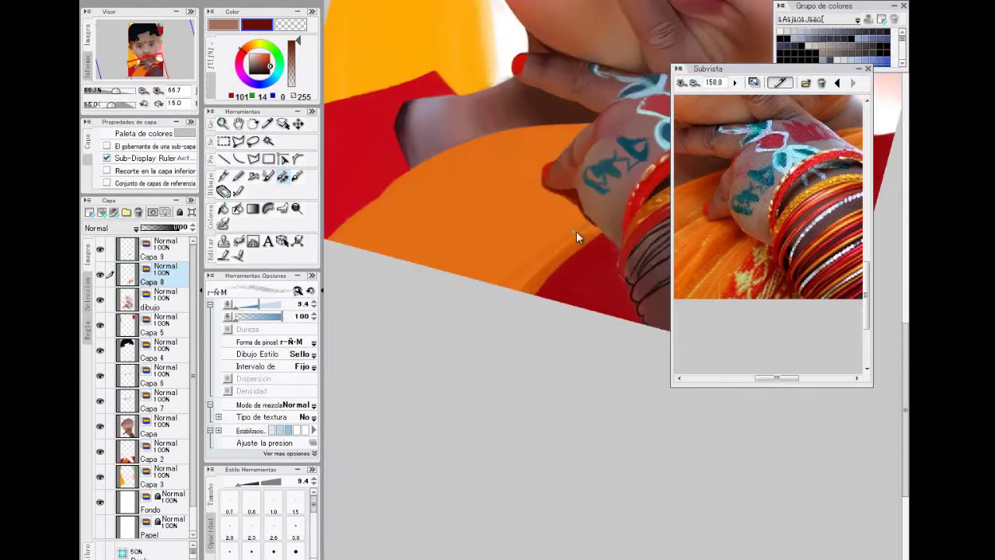
Enlarge the textured brush to size 30.1 and cast a broad dark red (101, 14, 0) shadow over the cloth's folds below the wrist.
{"action": "left_click", "coordinate": [265, 305]}
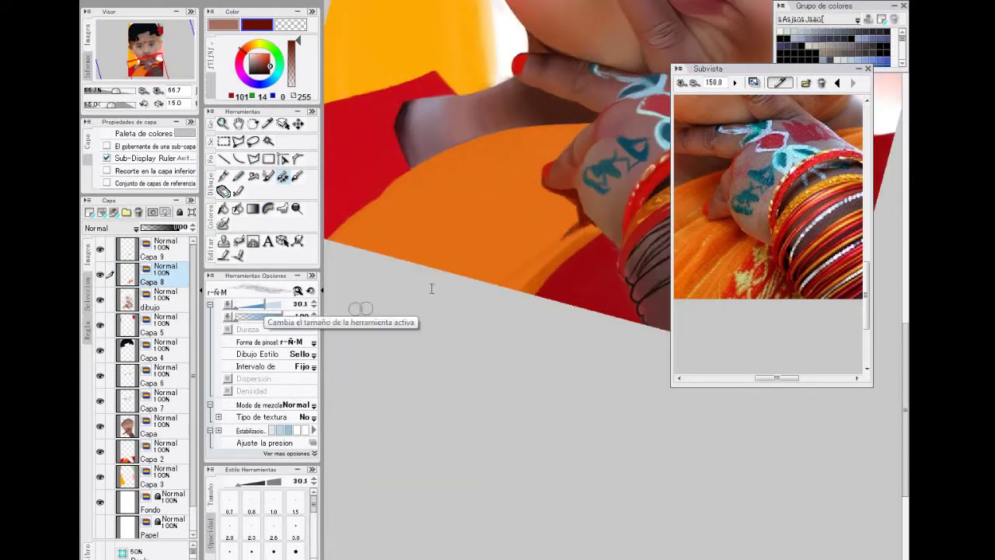
{"action": "mouse_move", "coordinate": [574, 225]}
{"action": "left_mouse_down"}
{"action": "mouse_move", "coordinate": [577, 202]}
{"action": "mouse_move", "coordinate": [568, 204]}
{"action": "left_mouse_up"}
{"action": "left_click_drag", "start_coordinate": [905, 367], "coordinate": [905, 342]}
{"action": "key", "text": "Delete"}
{"action": "key", "text": "Delete"}
{"action": "key", "text": "Delete"}
{"action": "key", "text": "Delete"}
{"action": "key", "text": "Delete"}
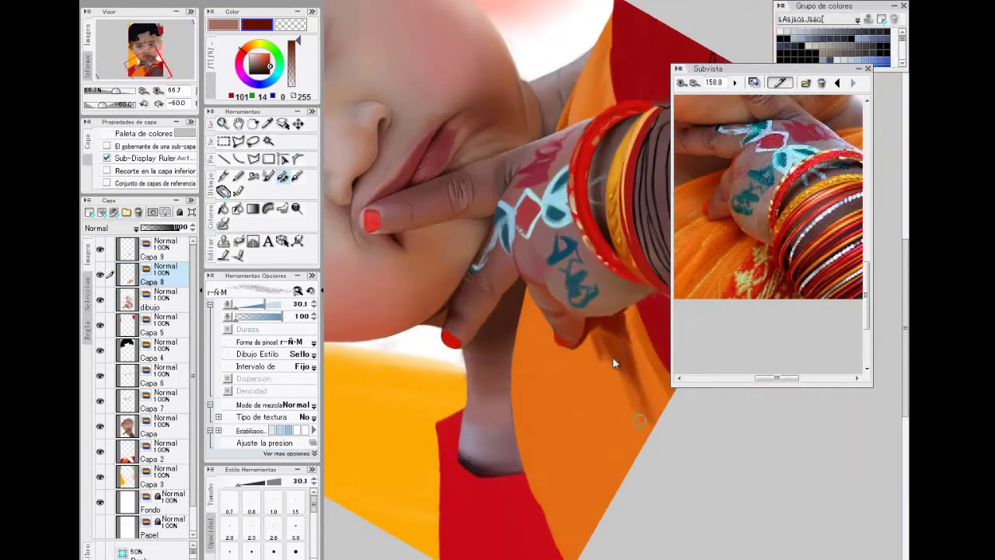
{"action": "key", "text": "End"}
{"action": "key", "text": "End"}
{"action": "key", "text": "End"}
{"action": "key", "text": "End"}
{"action": "key", "text": "End"}
Blend the cloth's new shadow into its surroundings with orange (227, 110, 20) and deeper orange (202, 71, 1) sampled from the reference.
{"action": "left_click", "coordinate": [548, 281], "text": "alt"}
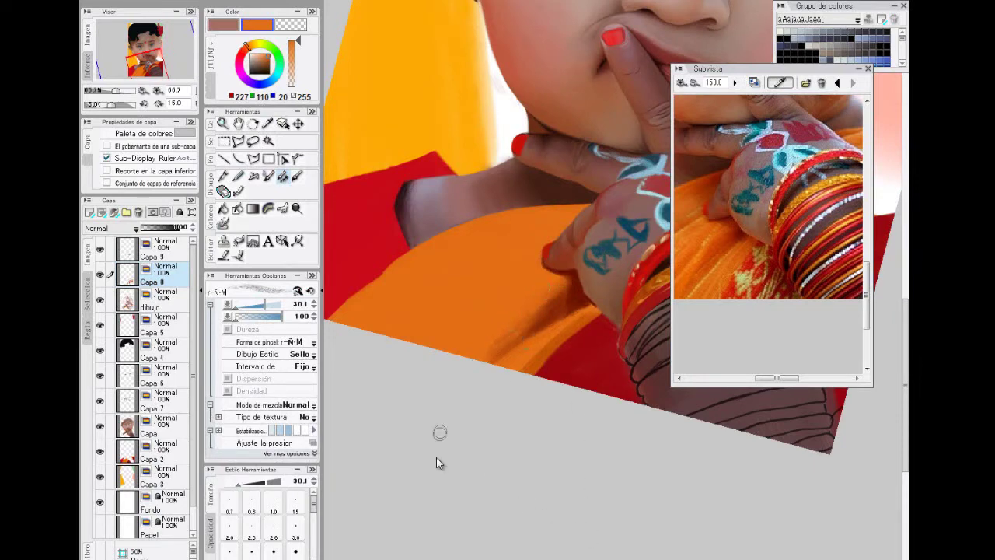
{"action": "key", "text": "i"}
{"action": "key", "text": "minus"}
{"action": "key", "text": "minus"}
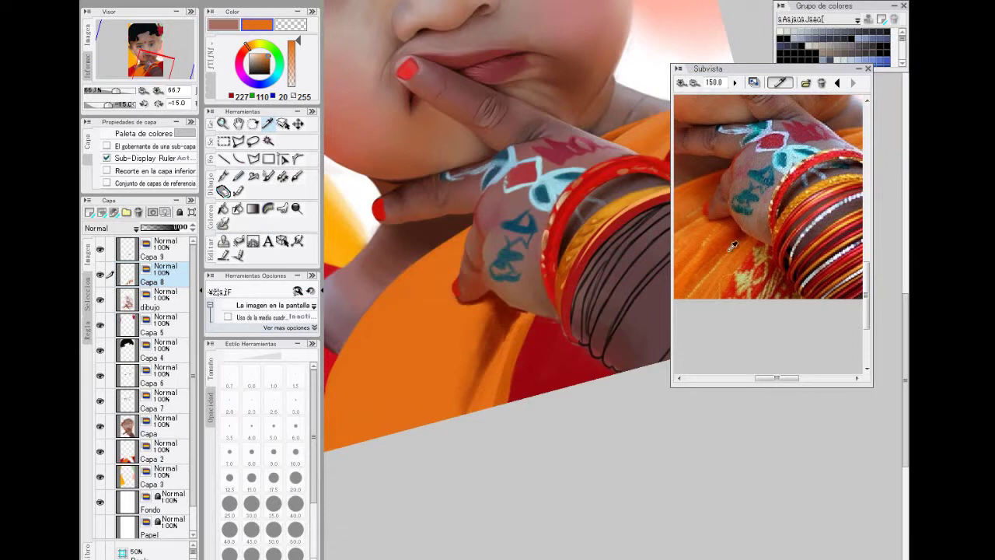
{"action": "left_click", "coordinate": [733, 246]}
{"action": "key", "text": "b"}
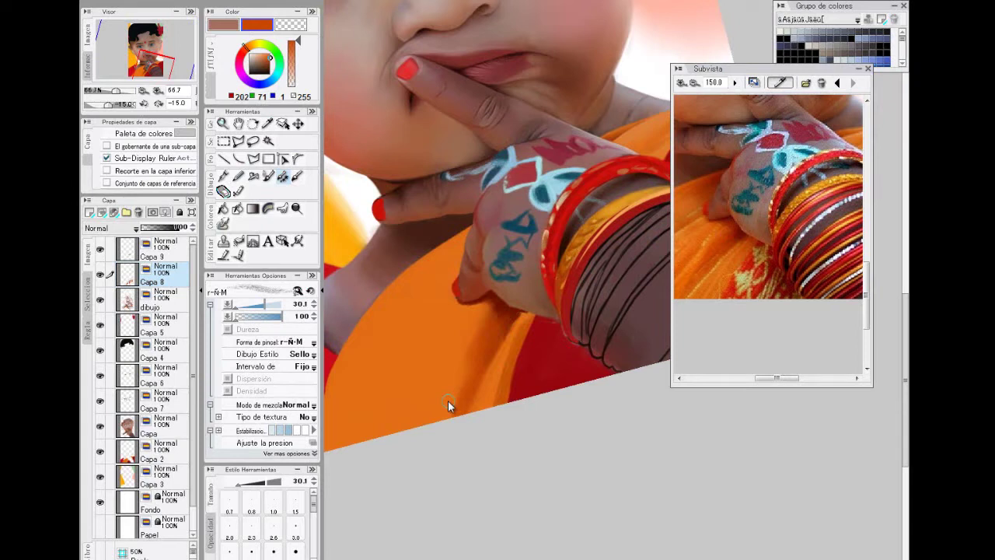
Deepen the shadow under the hand with dark red (109, 20, 0) and tone the nearby cloth with orange (203, 77, 5).
{"action": "left_click", "coordinate": [507, 315], "text": "alt"}
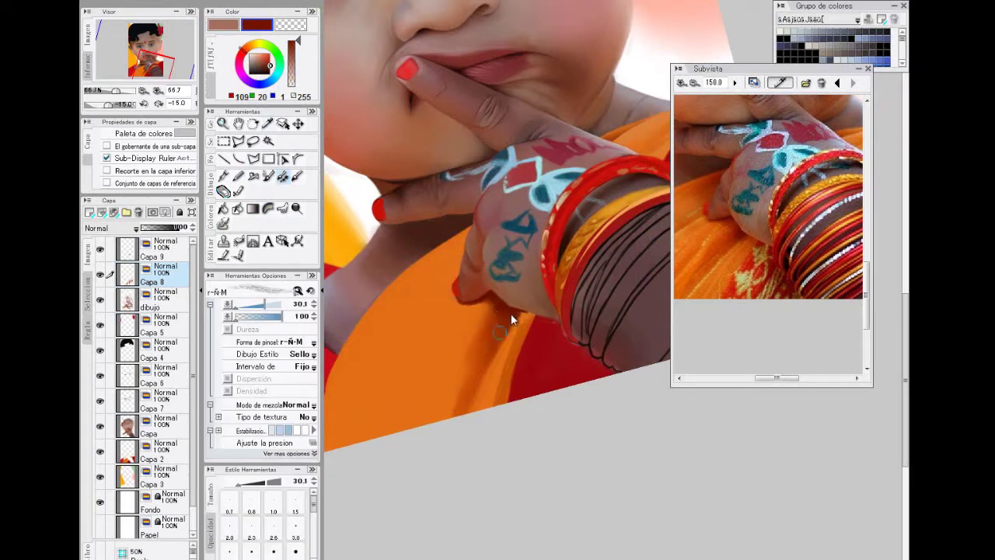
{"action": "left_click", "coordinate": [437, 277], "text": "alt"}
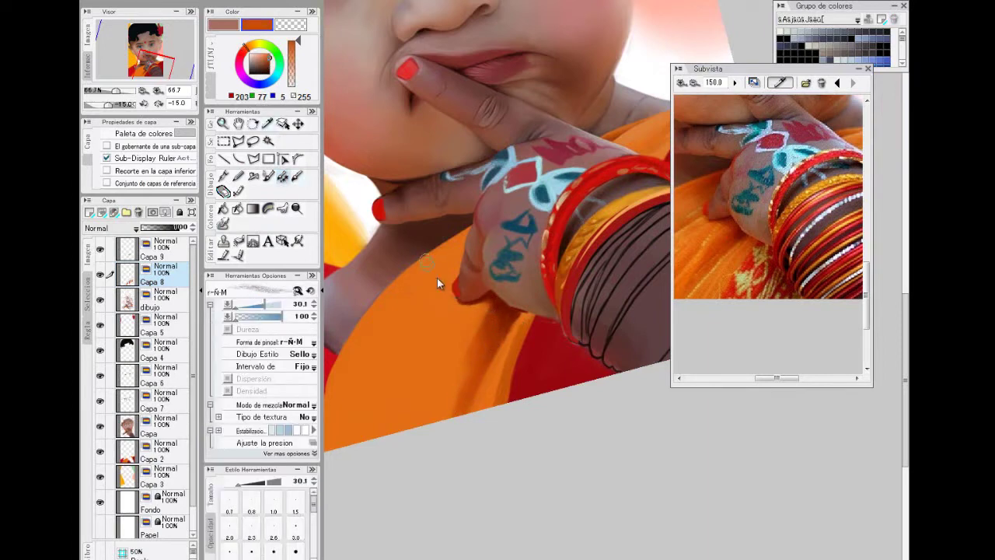
{"action": "key", "text": "minus"}
{"action": "key", "text": "minus"}
{"action": "key", "text": "minus"}
{"action": "key", "text": "minus"}
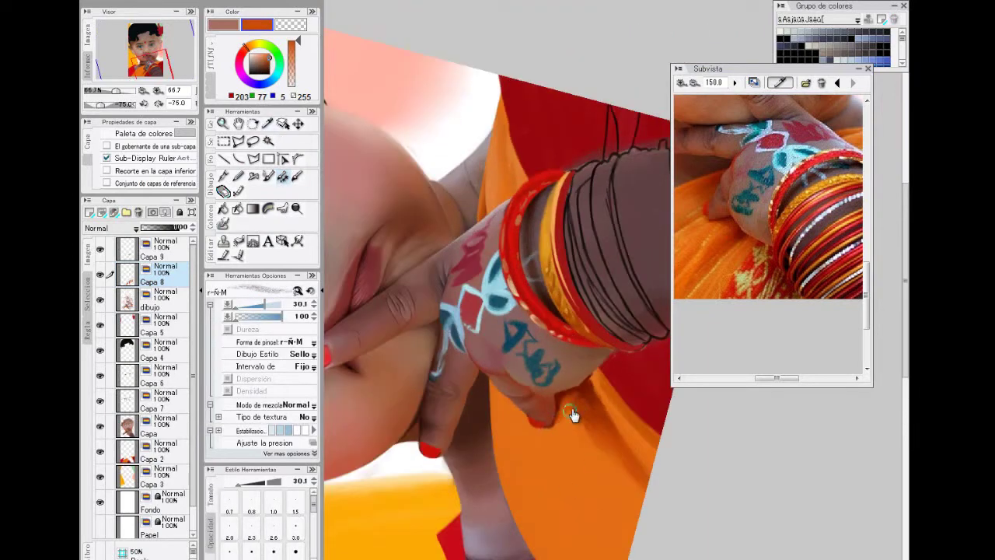
{"action": "key", "text": "Home"}
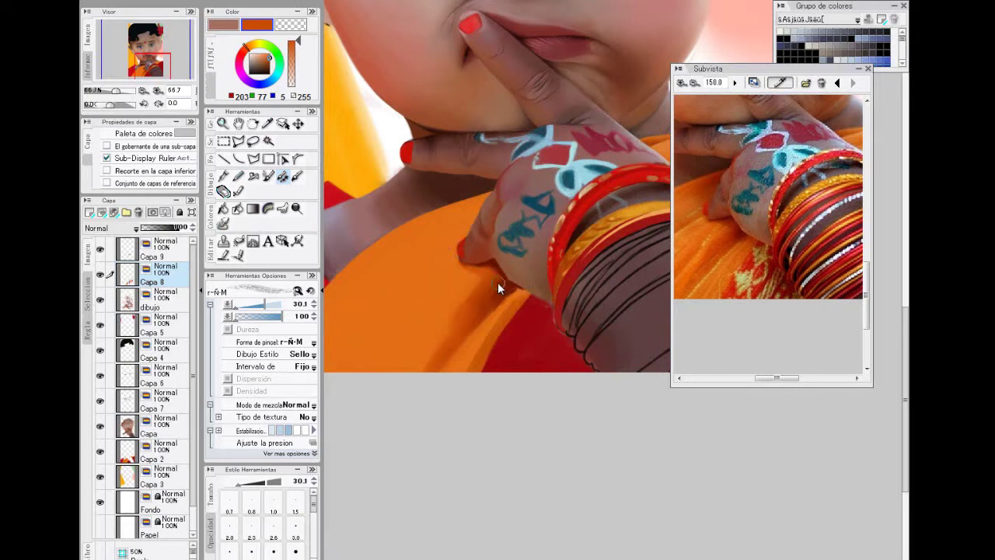
Refine the shadow's edge around the fingertip and wrist with red-browns (137, 33, 0) and (157, 49, 2) at brush size 13.8.
{"action": "left_click", "coordinate": [499, 279], "text": "alt"}
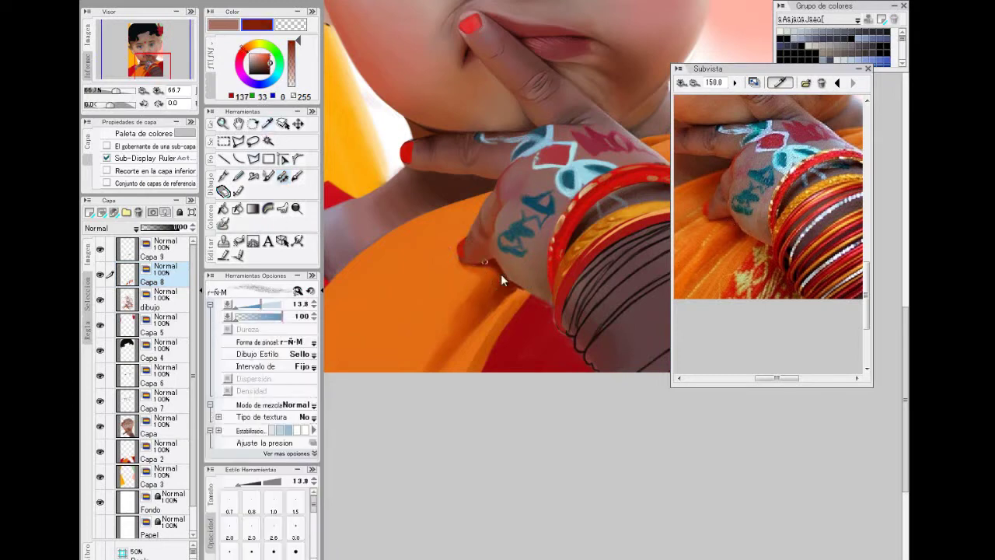
{"action": "key", "text": "ctrl+plus"}
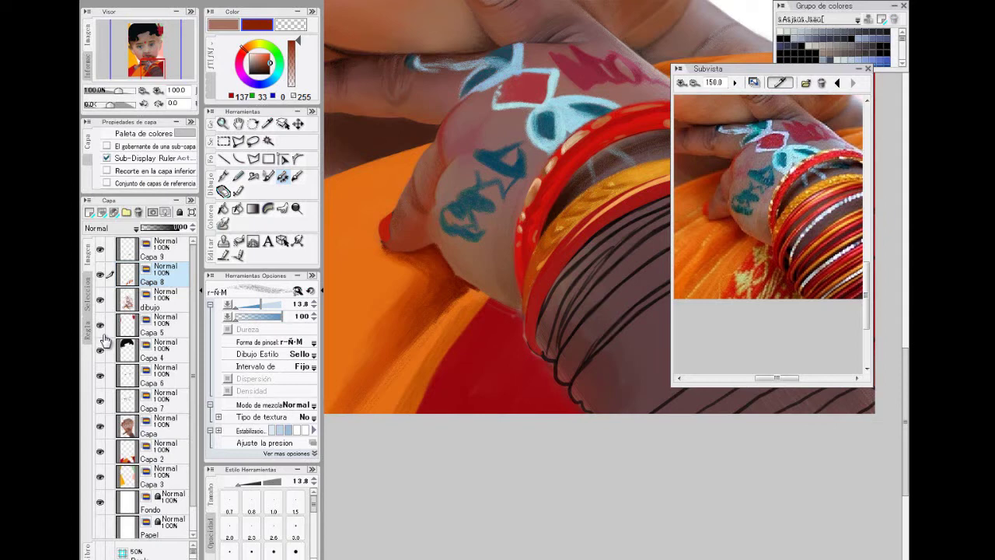
{"action": "left_click", "coordinate": [384, 212], "text": "alt"}
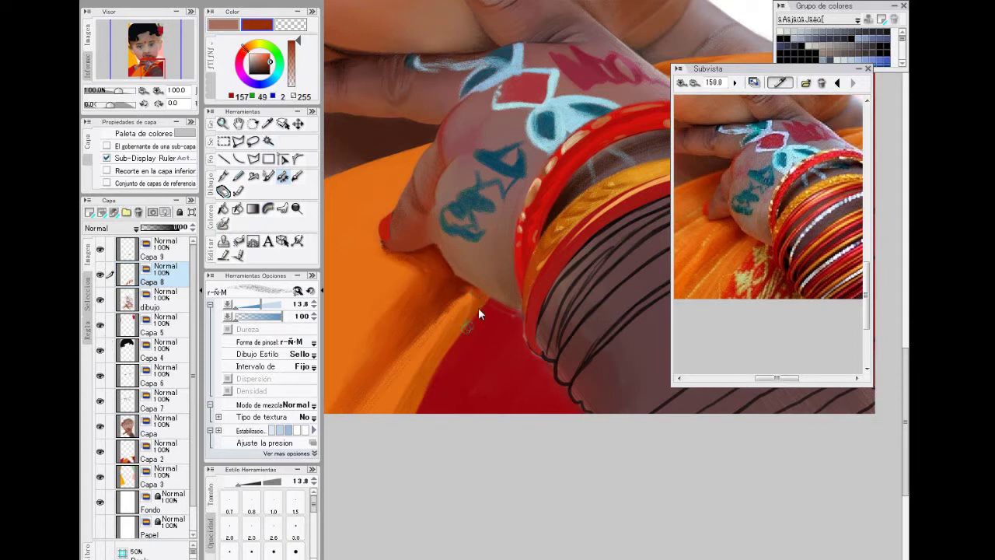
Paint broad fold shading on the orange cloth below the hand with orange (199, 82, 5) from the reference at brush size 39.0.
{"action": "left_click", "coordinate": [704, 229]}
{"action": "left_click", "coordinate": [266, 305]}
{"action": "mouse_move", "coordinate": [406, 280]}
{"action": "left_mouse_down"}
{"action": "mouse_move", "coordinate": [430, 264]}
{"action": "mouse_move", "coordinate": [375, 278]}
{"action": "mouse_move", "coordinate": [383, 265]}
{"action": "mouse_move", "coordinate": [427, 278]}
{"action": "left_mouse_up"}
{"action": "key", "text": "minus"}
{"action": "key", "text": "minus"}
{"action": "key", "text": "minus"}
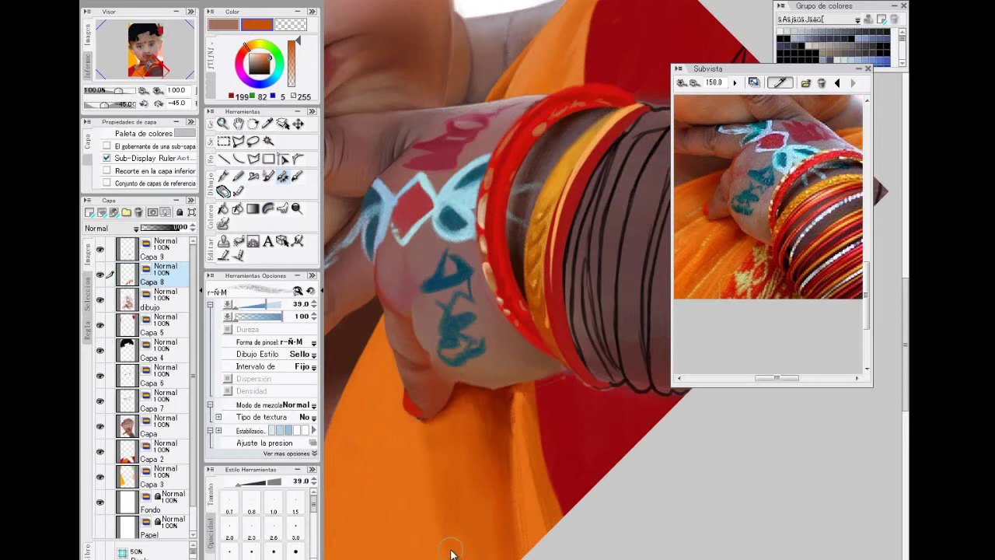
{"action": "key", "text": "End"}
{"action": "key", "text": "End"}
{"action": "key", "text": "End"}
{"action": "key", "text": "End"}
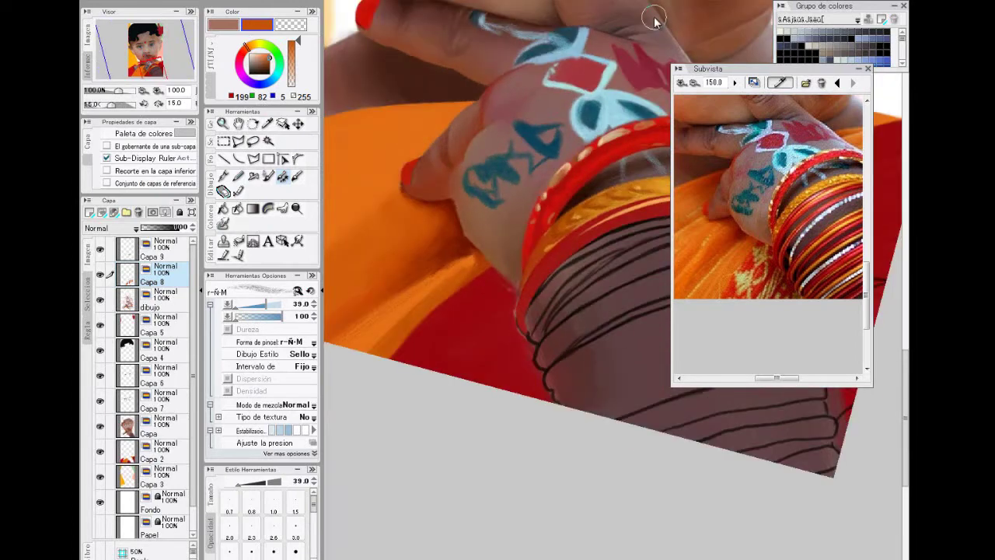
Shade the wider orange cloth below the hand with orange (202, 68, 7), comparing it against the reference zoomed to 100%.
{"action": "key", "text": "ctrl+minus"}
{"action": "key", "text": "minus"}
{"action": "key", "text": "minus"}
{"action": "key", "text": "minus"}
{"action": "key", "text": "minus"}
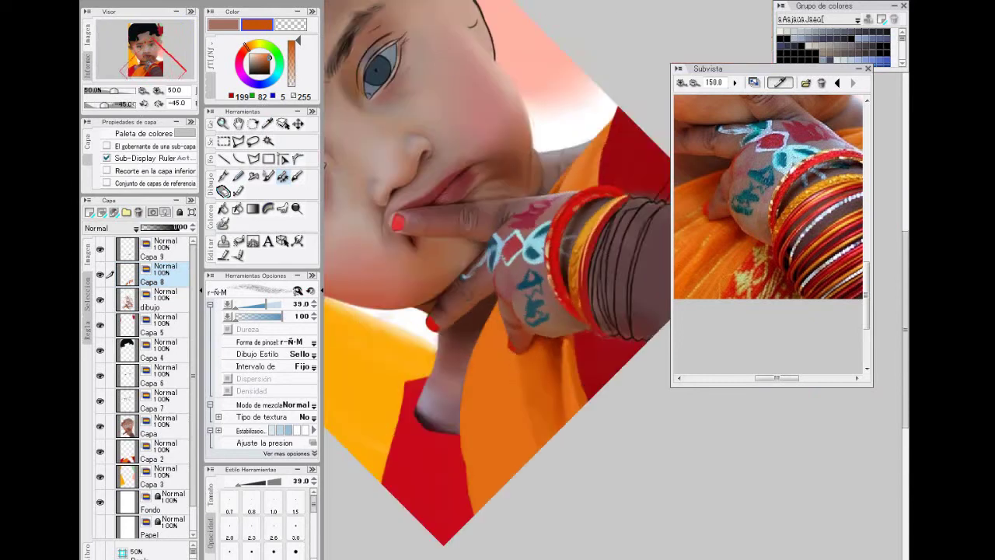
{"action": "left_click_drag", "start_coordinate": [905, 235], "coordinate": [905, 268]}
{"action": "key", "text": "ctrl+plus"}
{"action": "left_click", "coordinate": [694, 83]}
{"action": "left_click", "coordinate": [718, 270]}
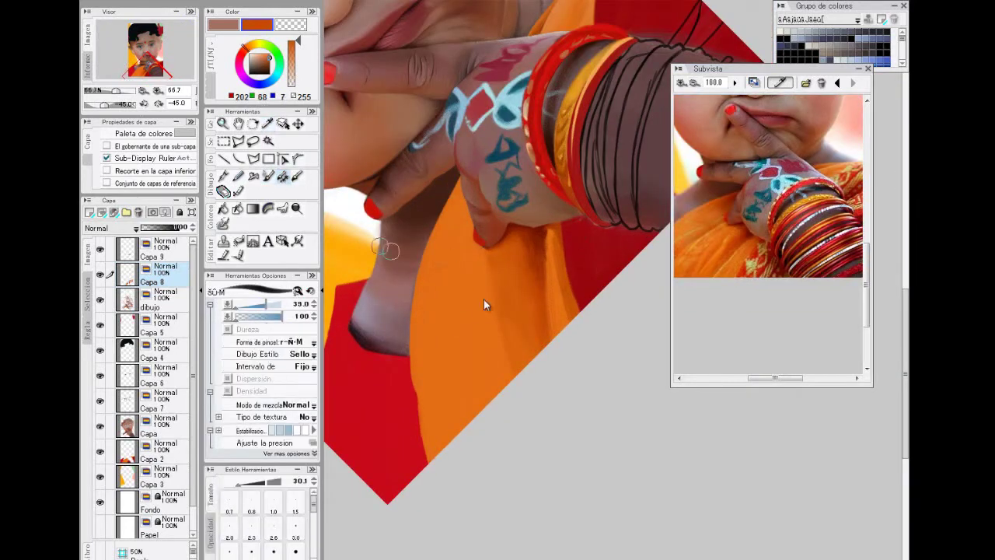
{"action": "left_click", "coordinate": [533, 255], "text": "alt"}
{"action": "mouse_move", "coordinate": [535, 257]}
{"action": "left_mouse_down"}
{"action": "mouse_move", "coordinate": [539, 289]}
{"action": "mouse_move", "coordinate": [535, 257]}
{"action": "left_mouse_up"}
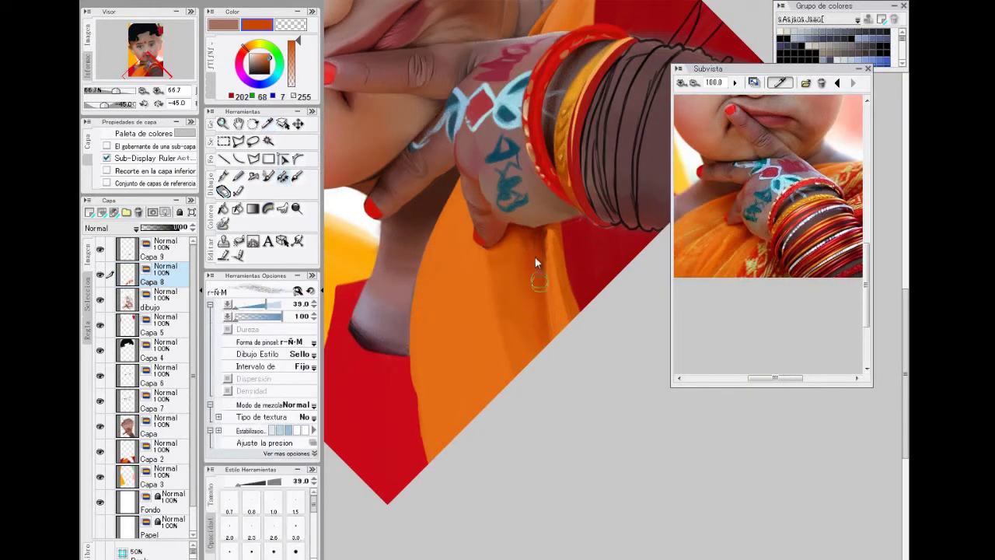
Paint thin fold highlights on the cloth below the hand with bright orange (239, 120, 20) from the reference at brush size 10.7.
{"action": "left_click", "coordinate": [768, 231]}
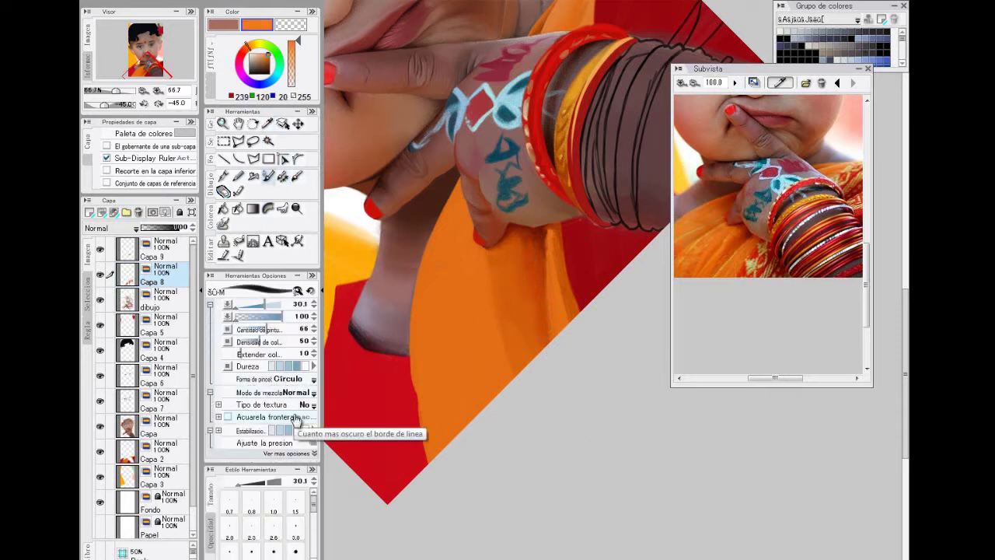
{"action": "left_click_drag", "start_coordinate": [264, 304], "coordinate": [259, 304]}
{"action": "left_click", "coordinate": [283, 176]}
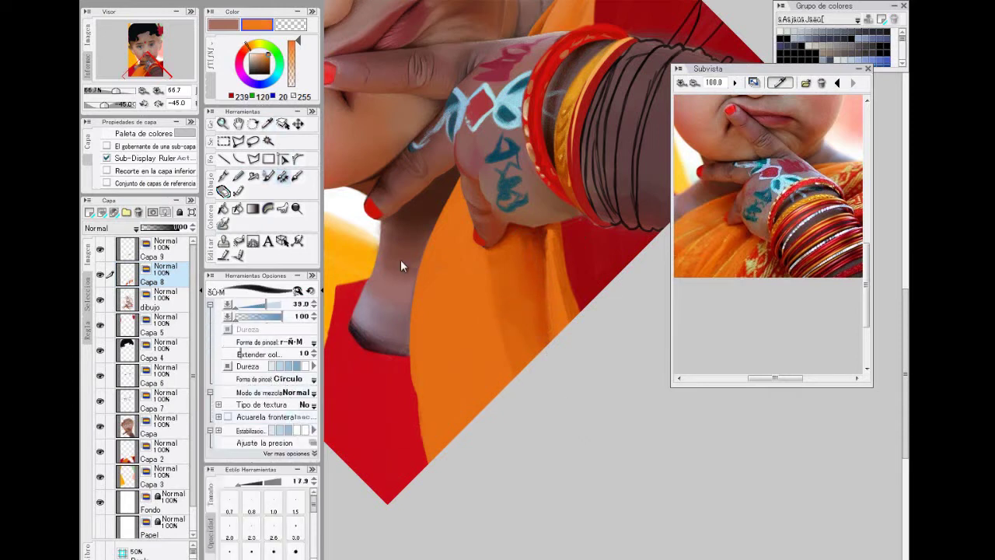
{"action": "left_click_drag", "start_coordinate": [521, 247], "coordinate": [527, 296]}
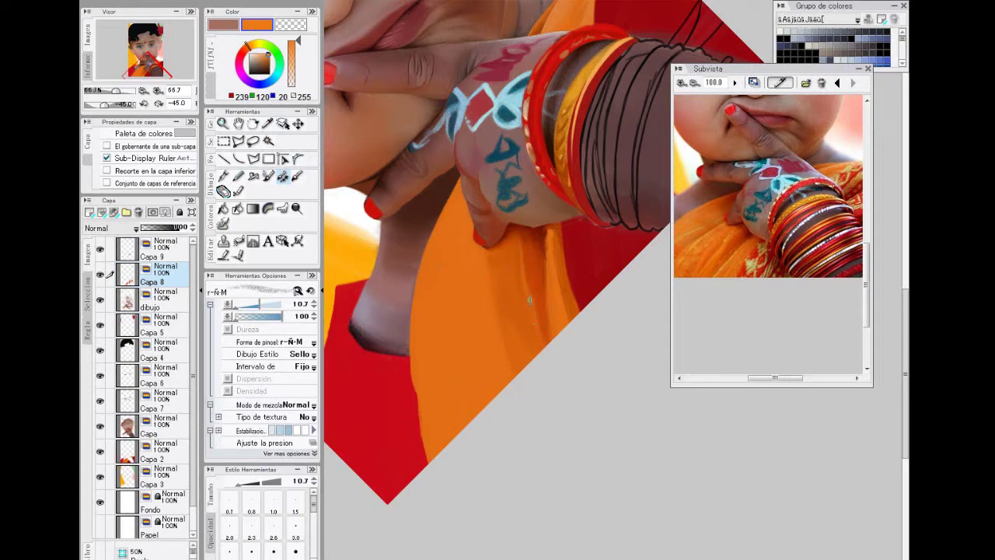
{"action": "key", "text": "Home"}
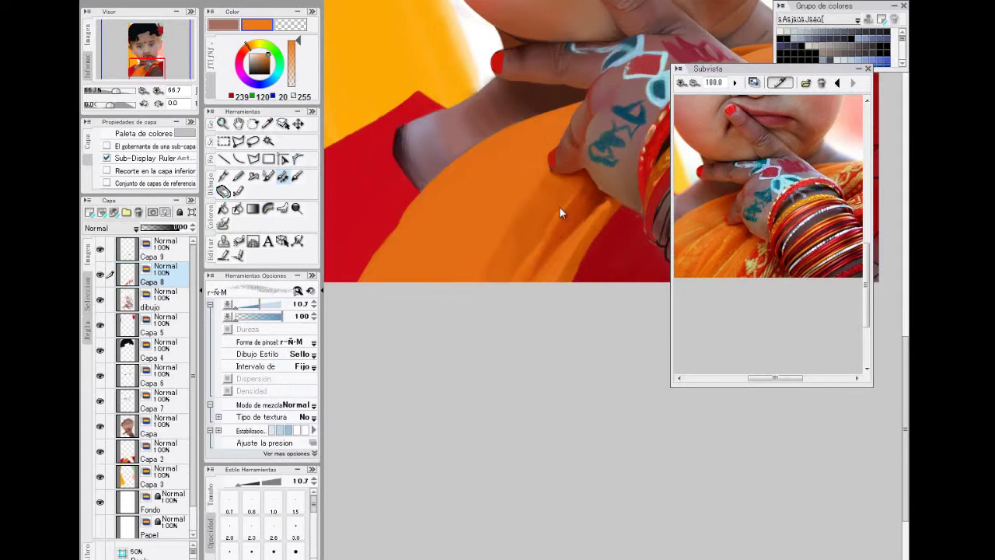
{"action": "left_click", "coordinate": [265, 304]}
{"action": "left_click", "coordinate": [263, 317]}
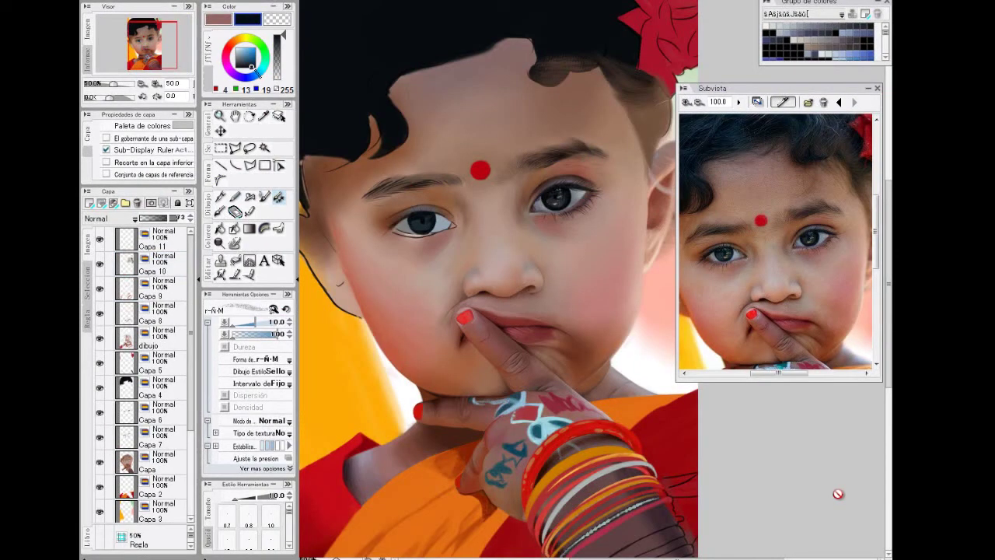
Paint the left eye's outer lower lid on layer Capa 11 with dark brown (70, 41, 35) from the 200% reference at brush size 10.0.
{"action": "left_click_drag", "start_coordinate": [877, 204], "coordinate": [877, 221]}
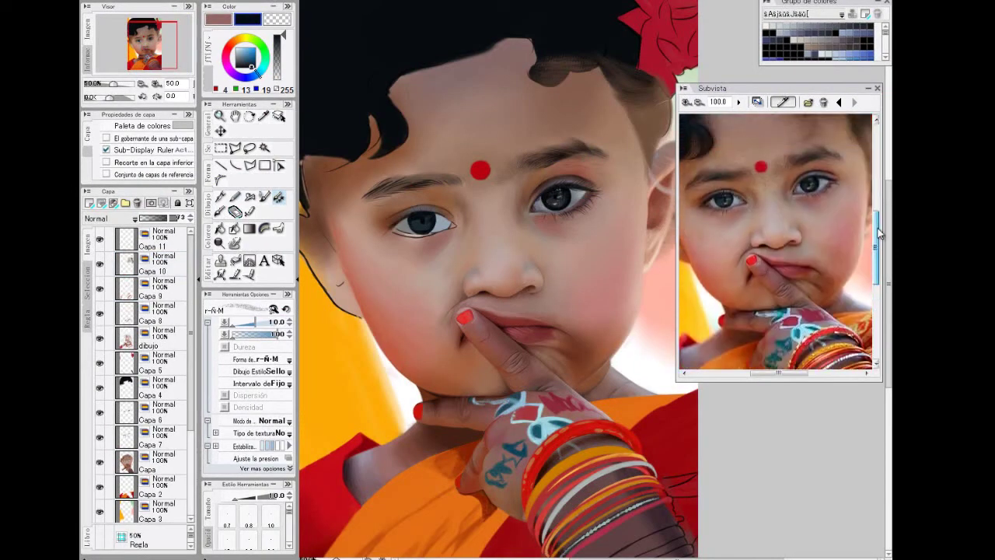
{"action": "left_click", "coordinate": [686, 103]}
{"action": "left_click", "coordinate": [687, 103]}
{"action": "left_click_drag", "start_coordinate": [778, 373], "coordinate": [756, 373]}
{"action": "left_click_drag", "start_coordinate": [876, 245], "coordinate": [876, 233]}
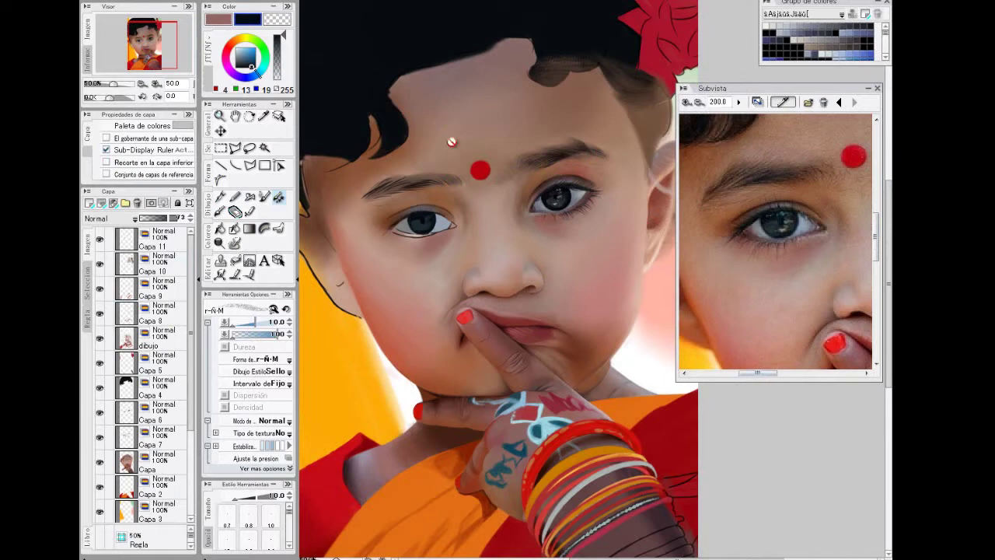
{"action": "left_click_drag", "start_coordinate": [453, 141], "coordinate": [396, 280]}
{"action": "left_click_drag", "start_coordinate": [584, 553], "coordinate": [653, 490]}
{"action": "key", "text": "ctrl+plus"}
{"action": "key", "text": "ctrl+plus"}
{"action": "left_click_drag", "start_coordinate": [647, 557], "coordinate": [635, 558]}
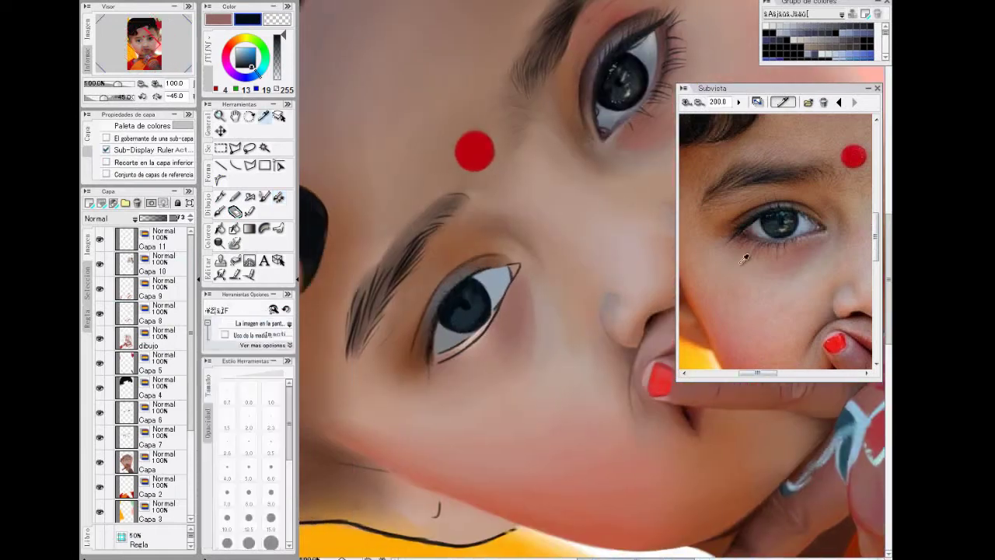
{"action": "left_click", "coordinate": [753, 230]}
{"action": "left_click", "coordinate": [752, 232]}
{"action": "left_click", "coordinate": [264, 197]}
{"action": "left_click", "coordinate": [159, 239]}
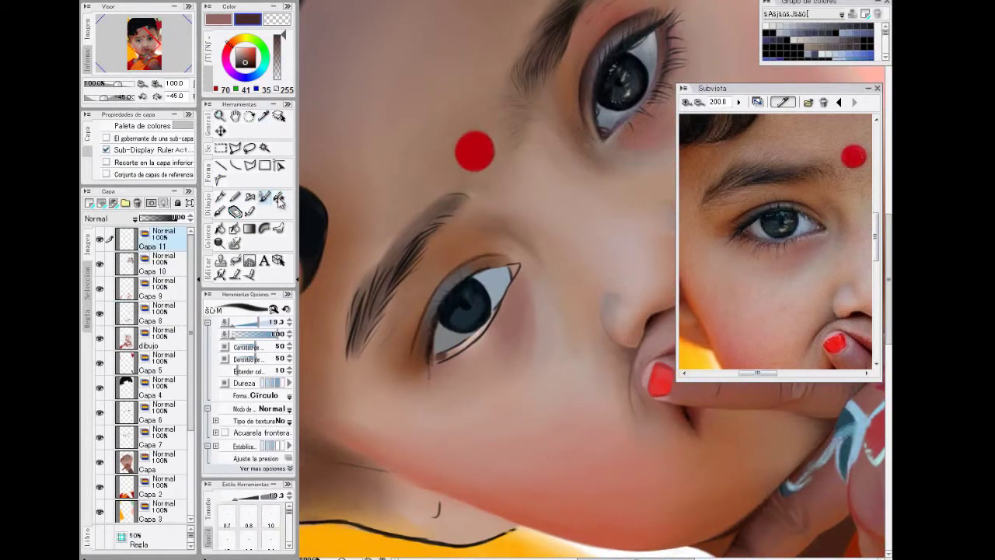
{"action": "left_click", "coordinate": [278, 198]}
{"action": "key", "text": "minus"}
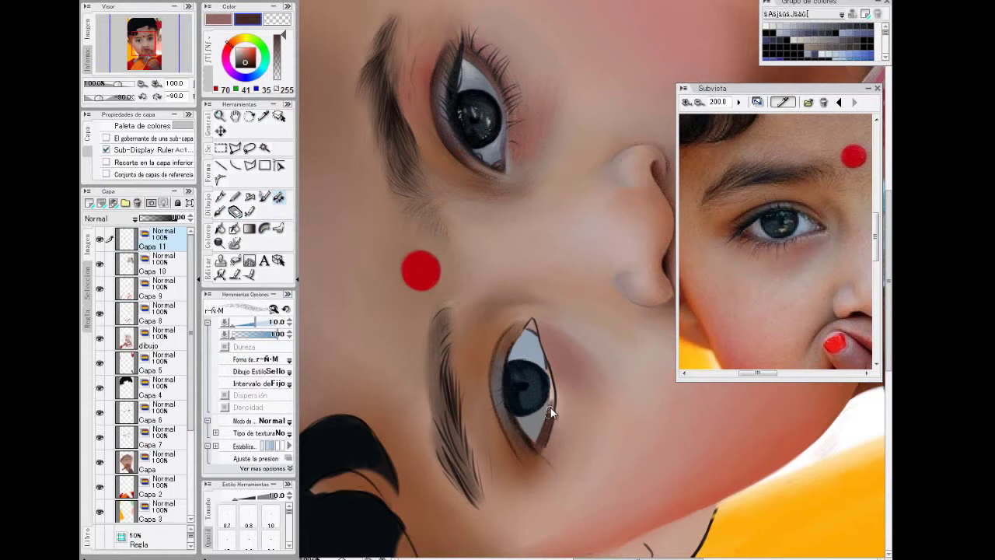
Tone the lower lid rim with grey-violet (84, 80, 95) and erase its sketch line on the dibujo layer at eraser size 15.7.
{"action": "left_click", "coordinate": [544, 408], "text": "alt"}
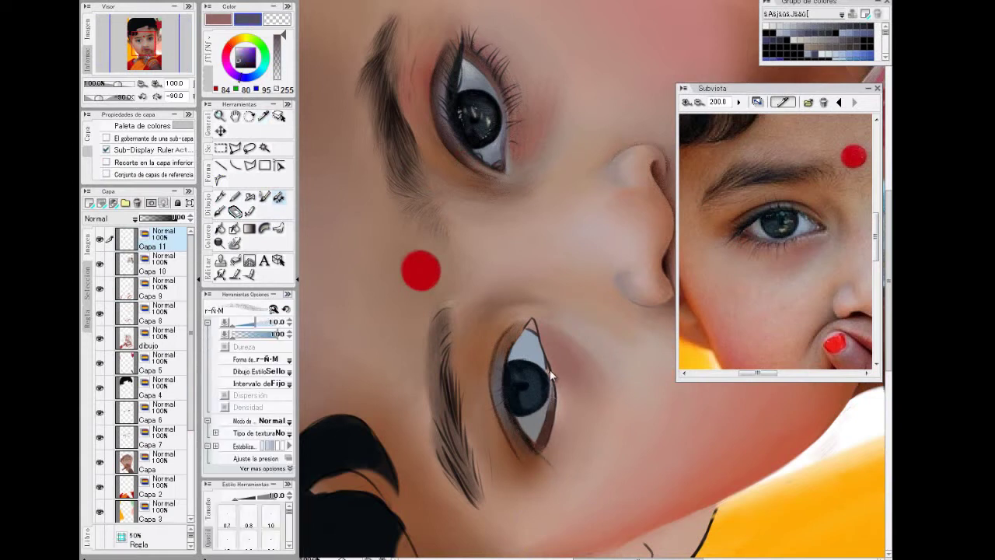
{"action": "left_click", "coordinate": [160, 338]}
{"action": "key", "text": "e"}
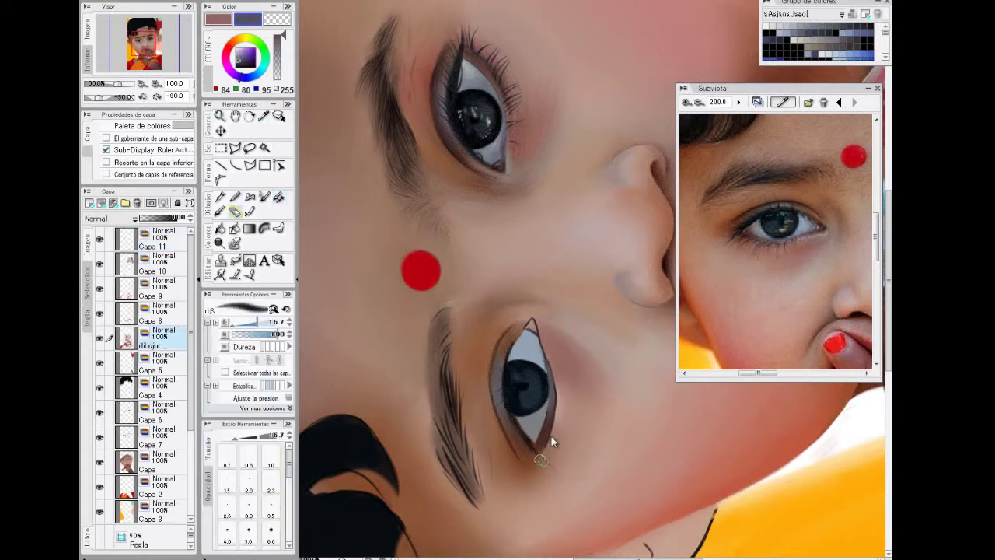
{"action": "left_click_drag", "start_coordinate": [551, 436], "coordinate": [553, 377]}
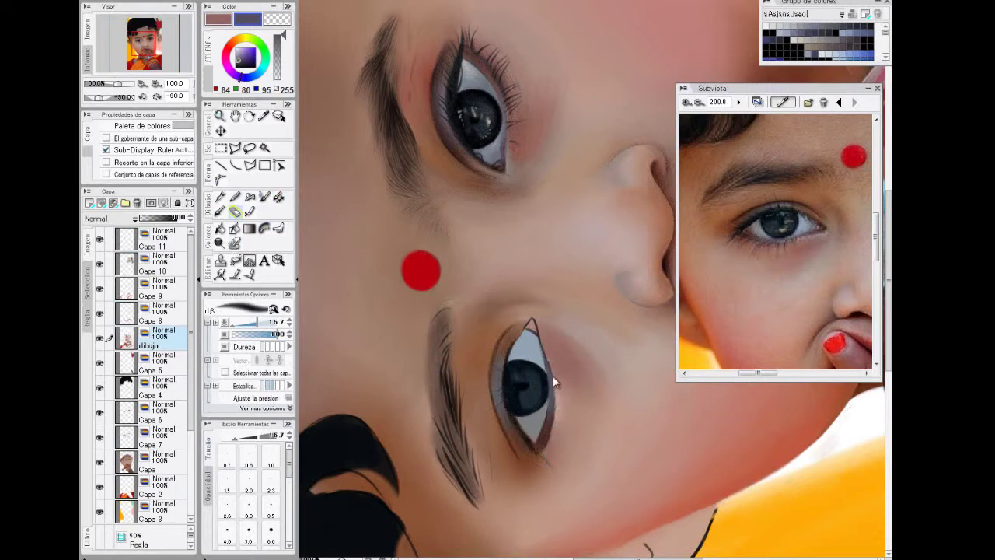
Darken the left eye's upper lash line towards the outer corner with near-black (10, 14, 17) at brush size 11.4.
{"action": "left_click", "coordinate": [393, 168], "text": "alt"}
{"action": "left_click", "coordinate": [264, 197]}
{"action": "left_click_drag", "start_coordinate": [511, 415], "coordinate": [529, 437]}
{"action": "key", "text": "End"}
{"action": "key", "text": "End"}
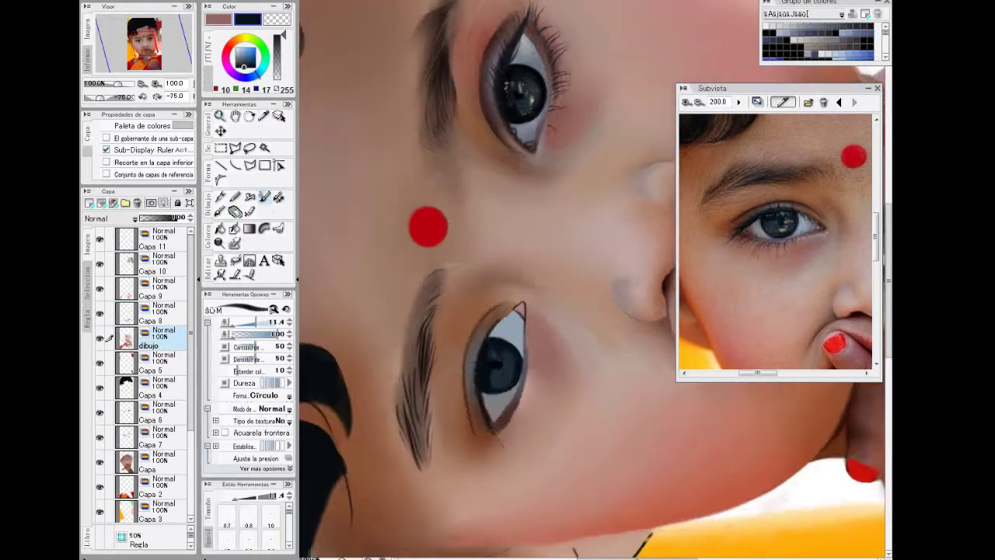
Refine the lower lid on layer Capa 11 with brown (103, 75, 71) and grey (107, 104, 115) at brush size 10.0.
{"action": "left_click", "coordinate": [264, 117]}
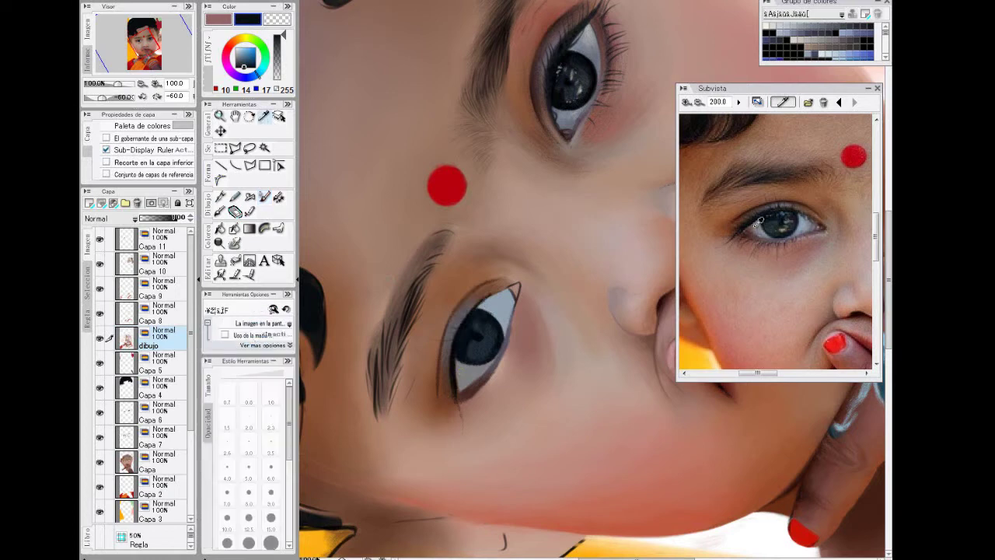
{"action": "left_click", "coordinate": [754, 229]}
{"action": "left_click", "coordinate": [278, 197]}
{"action": "left_click", "coordinate": [160, 240]}
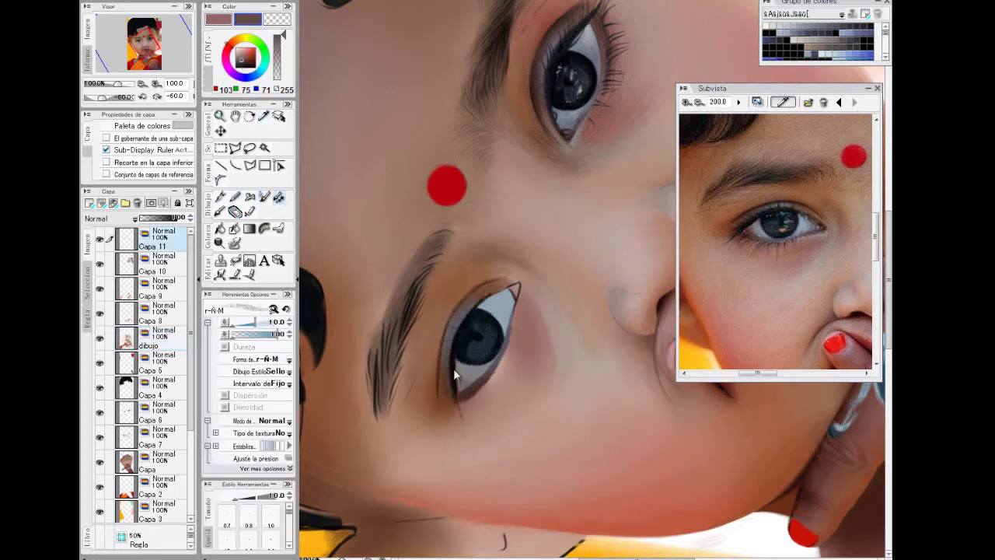
{"action": "left_click", "coordinate": [510, 314], "text": "alt"}
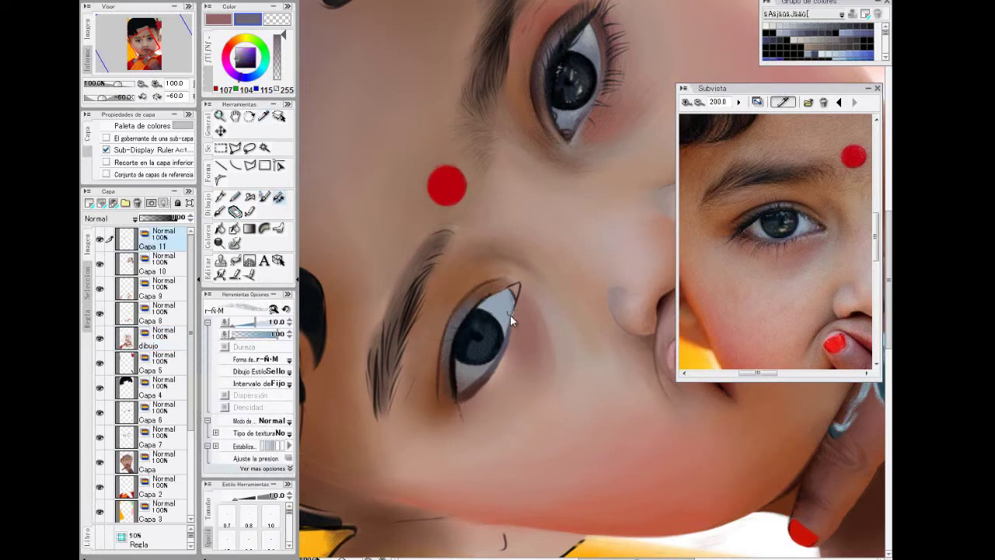
Paint light reflections in the left iris with greys (146, 147, 131) and (168, 170, 139), adding a new top layer.
{"action": "left_click", "coordinate": [785, 223], "text": "alt"}
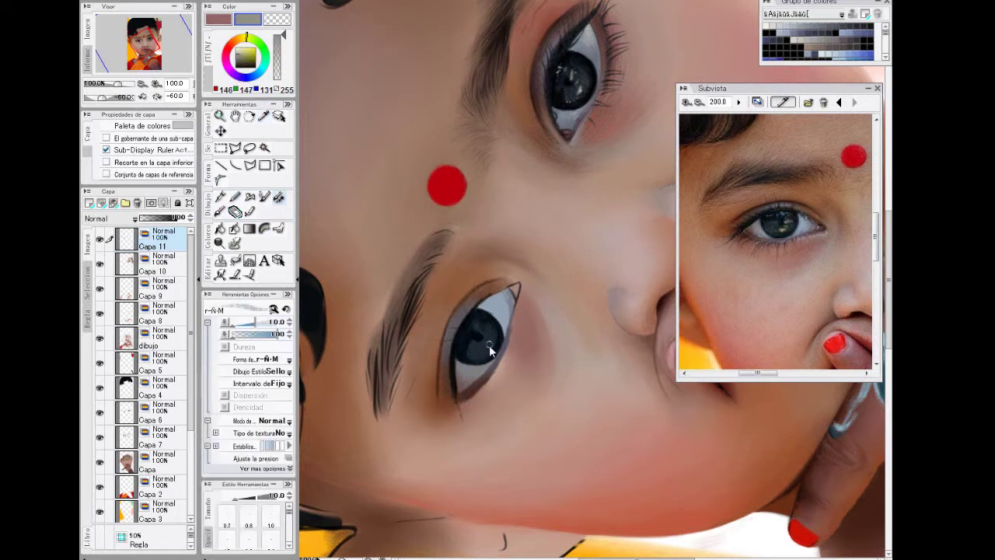
{"action": "left_click_drag", "start_coordinate": [487, 338], "coordinate": [488, 343]}
{"action": "key", "text": "b"}
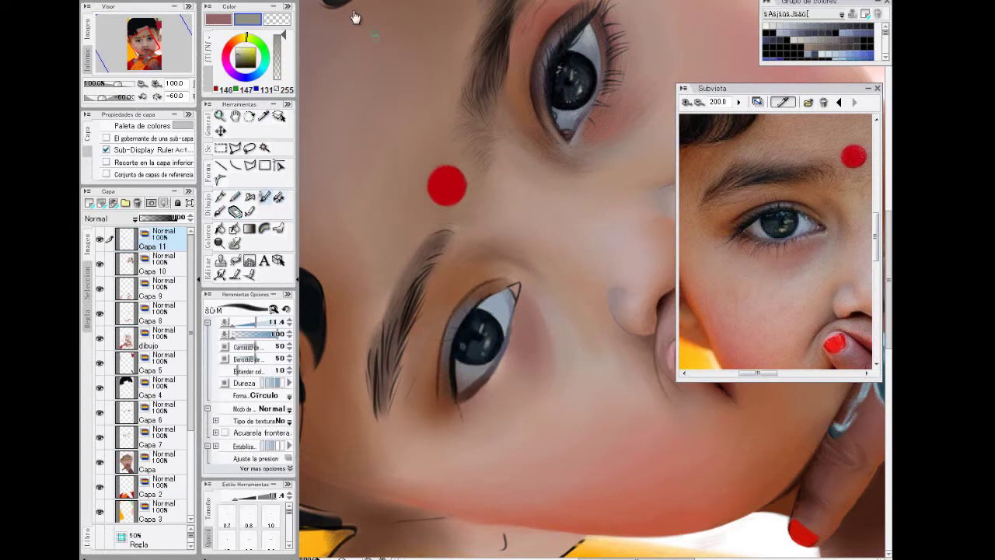
{"action": "left_click", "coordinate": [251, 322]}
{"action": "left_click", "coordinate": [240, 54]}
{"action": "key", "text": "ctrl+plus"}
{"action": "key", "text": "ctrl+shift+n"}
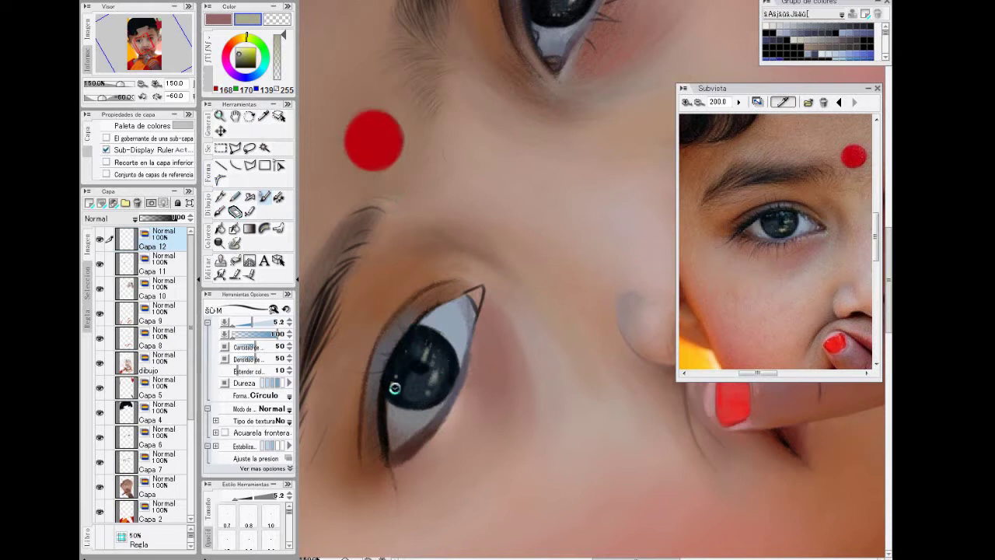
Build up the left iris's texture and highlights with blue-grey (64, 88, 98), grey (123, 126, 115) and white (255, 255, 255).
{"action": "key", "text": "i"}
{"action": "left_click", "coordinate": [787, 206]}
{"action": "key", "text": "b"}
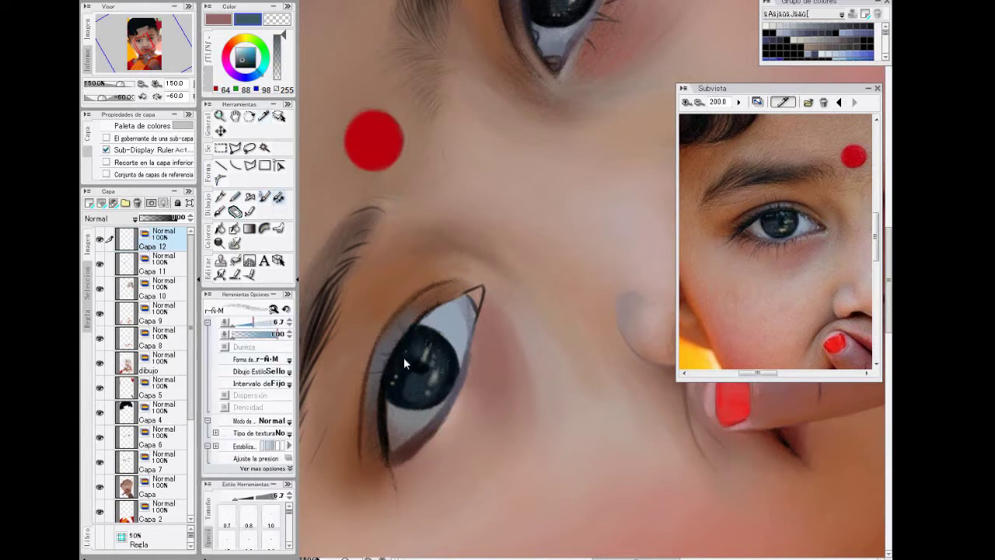
{"action": "key", "text": "i"}
{"action": "left_click", "coordinate": [784, 226]}
{"action": "key", "text": "b"}
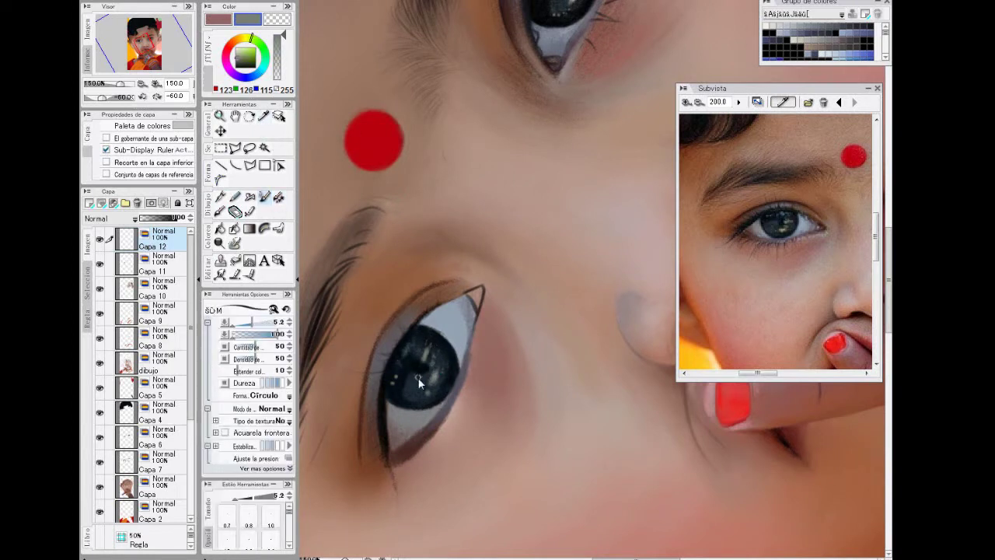
{"action": "left_click", "coordinate": [235, 47]}
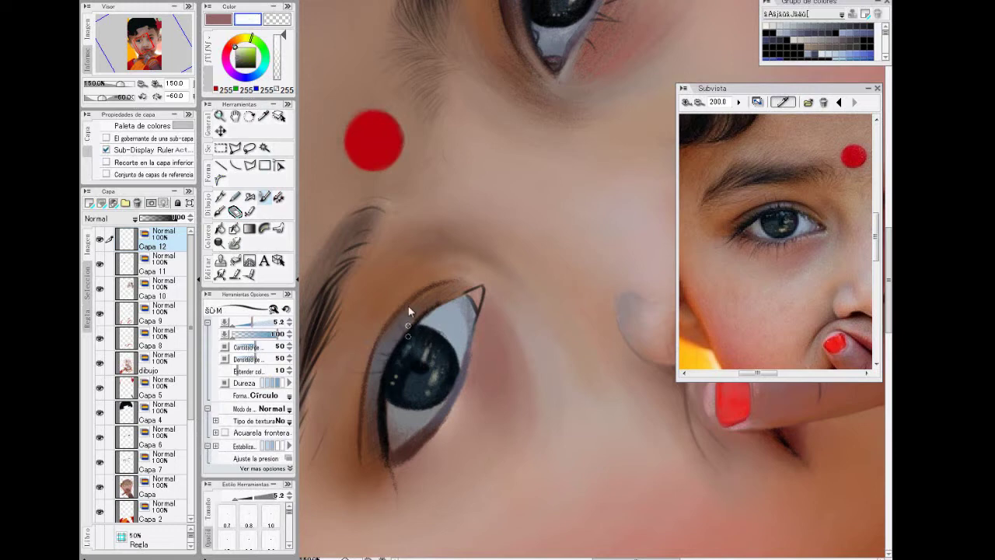
Darken the left iris's edge with near-black (2, 10, 16) at brush size 6.7.
{"action": "key", "text": "ctrl+minus"}
{"action": "key", "text": "ctrl+minus"}
{"action": "key", "text": "ctrl+minus"}
{"action": "key", "text": "ctrl+plus"}
{"action": "key", "text": "ctrl+plus"}
{"action": "key", "text": "i"}
{"action": "left_click", "coordinate": [499, 328]}
{"action": "key", "text": "b"}
{"action": "key", "text": "b"}
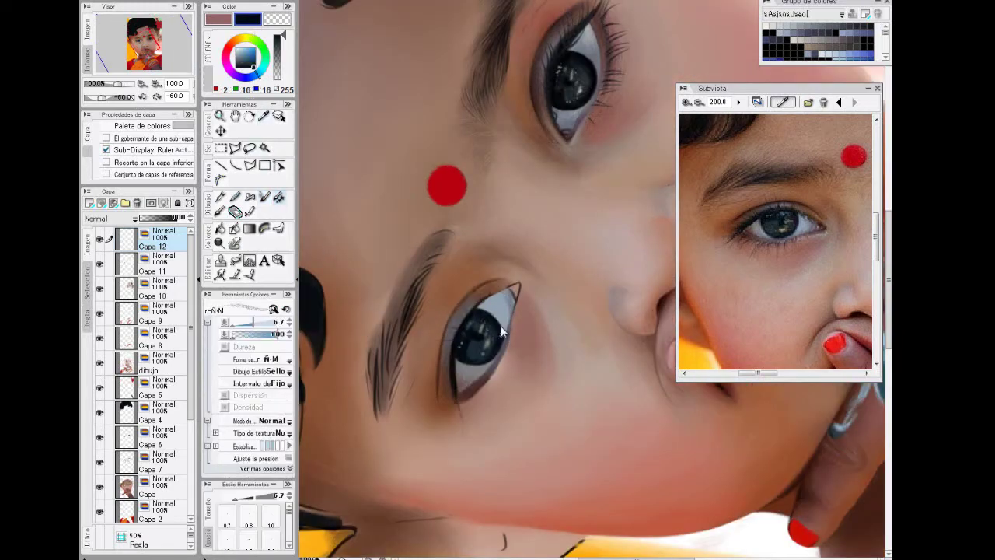
Refine the left iris and pupil with blue-grey (78, 99, 108) and near-black (8, 18, 24) at brush size 6.7.
{"action": "key", "text": "asciicircum"}
{"action": "key", "text": "asciicircum"}
{"action": "key", "text": "asciicircum"}
{"action": "mouse_move", "coordinate": [495, 221]}
{"action": "left_mouse_down"}
{"action": "mouse_move", "coordinate": [493, 237]}
{"action": "mouse_move", "coordinate": [445, 259]}
{"action": "mouse_move", "coordinate": [492, 241]}
{"action": "left_mouse_up"}
{"action": "key", "text": "End"}
{"action": "key", "text": "End"}
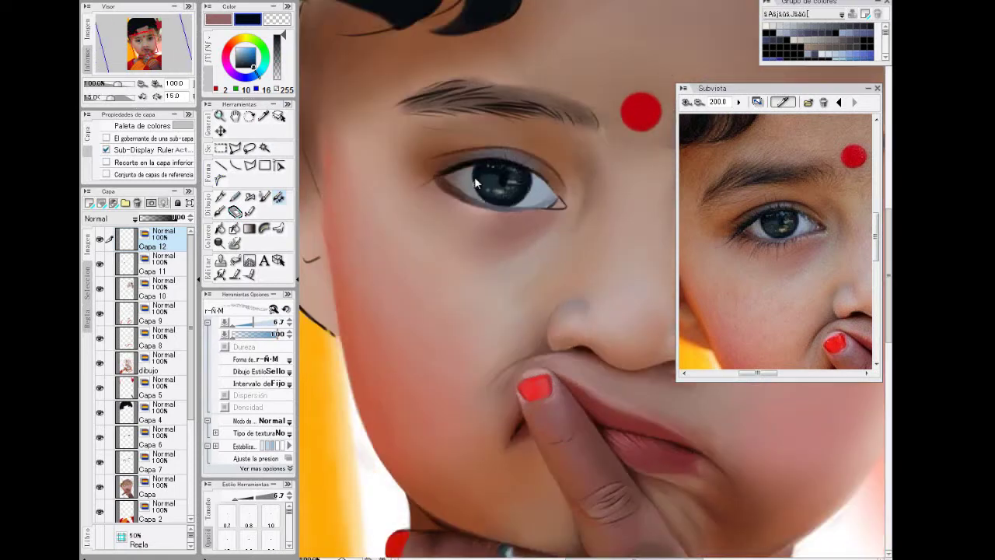
{"action": "left_click", "coordinate": [494, 180], "text": "alt"}
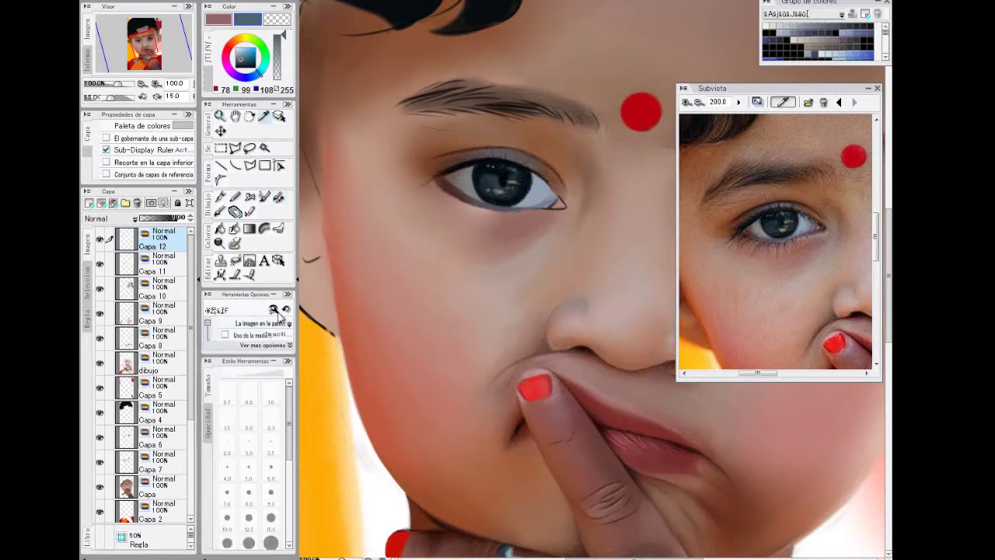
{"action": "left_click", "coordinate": [486, 178], "text": "alt"}
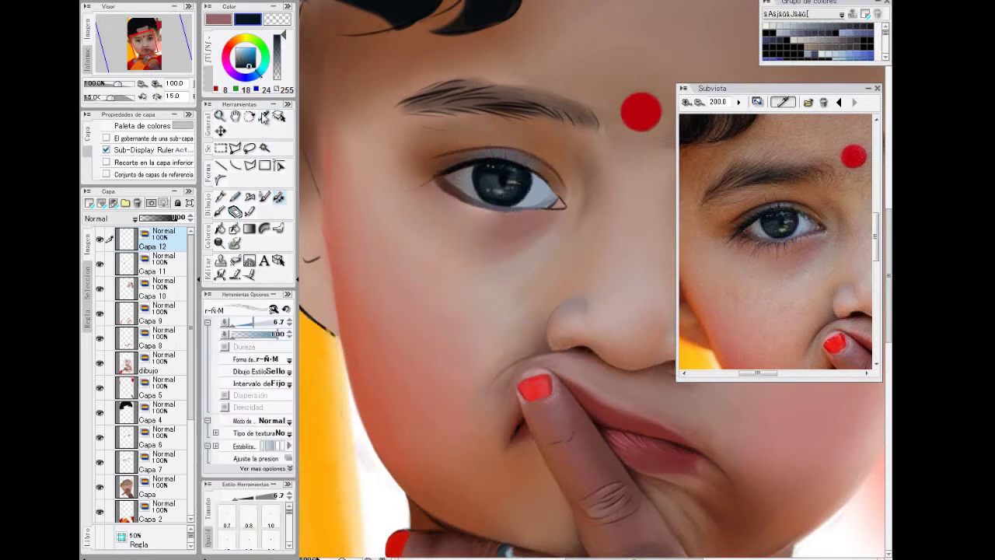
Shade the left eye's lower lid rim with browns (94, 63, 60), (70, 41, 35) and (119, 82, 66) at brush size 6.7.
{"action": "left_click", "coordinate": [449, 175], "text": "alt"}
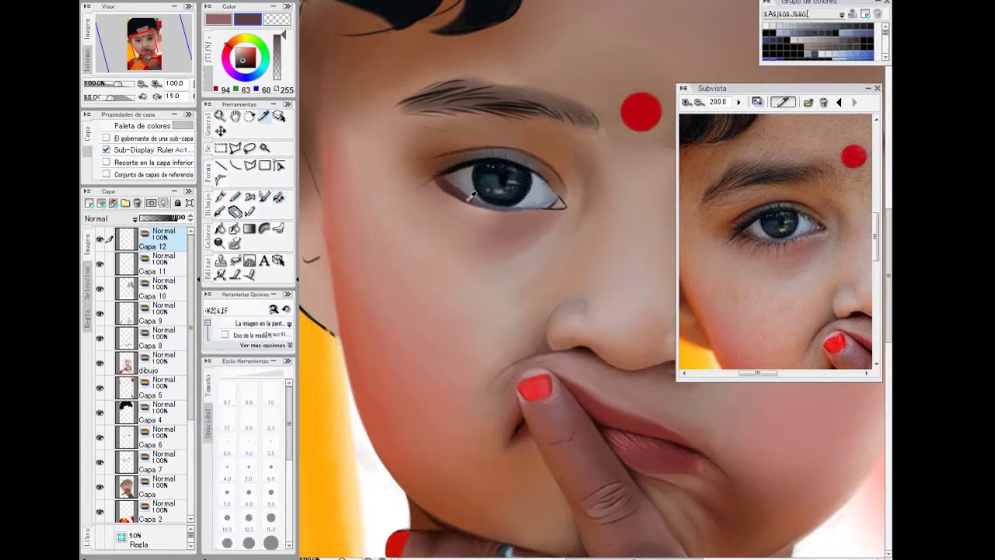
{"action": "left_click", "coordinate": [433, 178], "text": "alt"}
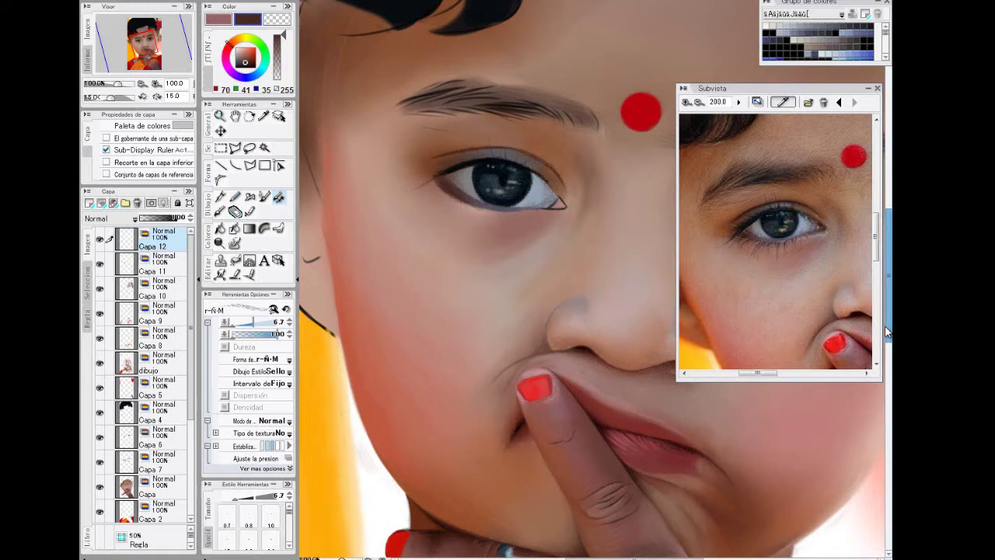
{"action": "key", "text": "^"}
{"action": "key", "text": "^"}
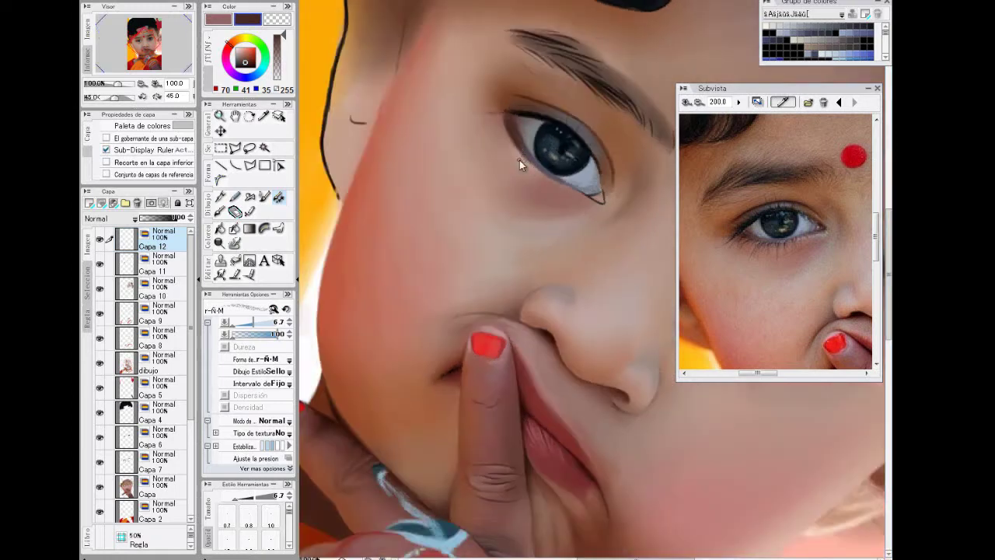
{"action": "left_click", "coordinate": [263, 116]}
{"action": "left_click", "coordinate": [807, 211]}
{"action": "left_click", "coordinate": [278, 197]}
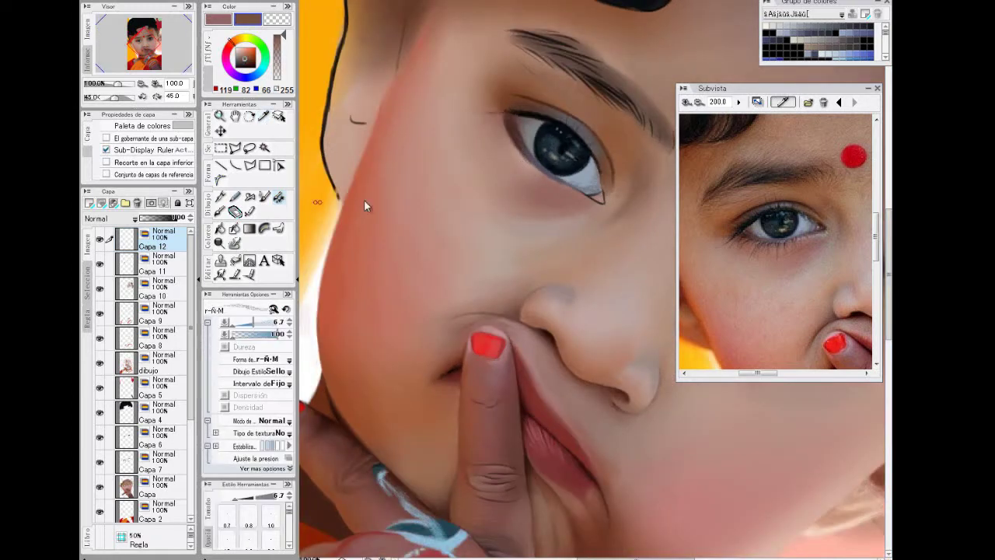
Continue the left eye's lid shading with brown (119, 76, 57) from the reference's inner eye area.
{"action": "key", "text": "End"}
{"action": "key", "text": "End"}
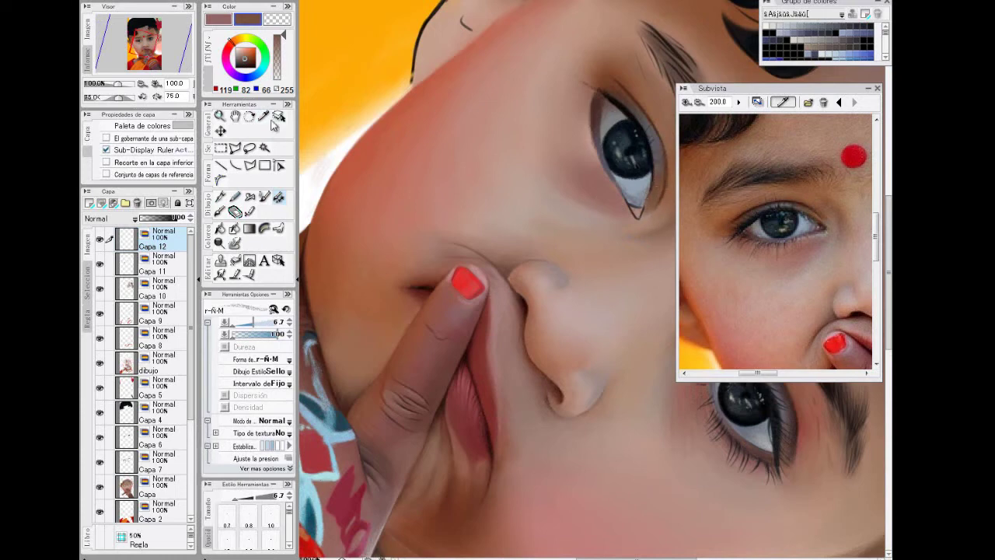
{"action": "left_click", "coordinate": [265, 116]}
{"action": "left_click_drag", "start_coordinate": [636, 558], "coordinate": [654, 558]}
{"action": "left_click", "coordinate": [816, 204]}
{"action": "left_click", "coordinate": [278, 198]}
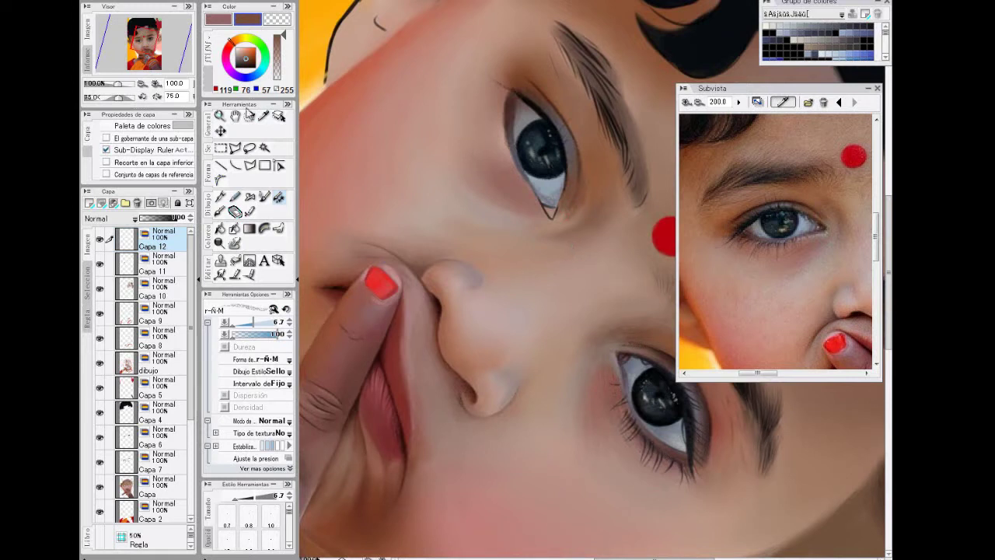
Blend the skin just under the left eye with dusty pink-brown (150, 108, 99) sampled beside the lower lid.
{"action": "left_click", "coordinate": [264, 116]}
{"action": "left_click", "coordinate": [748, 210]}
{"action": "left_click", "coordinate": [278, 197]}
{"action": "left_click", "coordinate": [263, 116]}
{"action": "left_click", "coordinate": [504, 177]}
{"action": "left_click", "coordinate": [278, 197]}
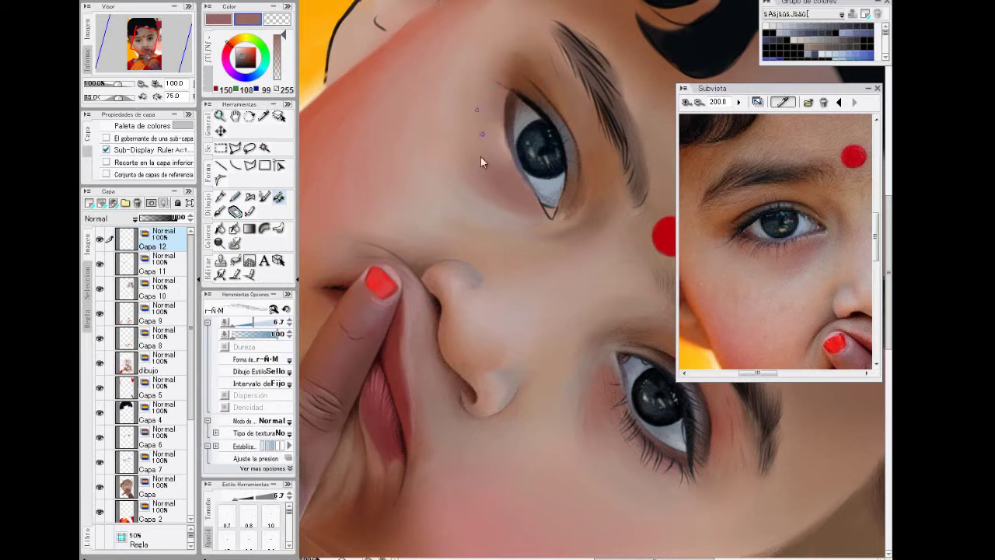
Soften the skin around the left eye's lower lid and outer corner with muted brown (132, 95, 86) at brush size 6.7.
{"action": "key", "text": "ctrl+minus"}
{"action": "key", "text": "minus"}
{"action": "key", "text": "minus"}
{"action": "key", "text": "minus"}
{"action": "key", "text": "minus"}
{"action": "key", "text": "minus"}
{"action": "key", "text": "minus"}
{"action": "key", "text": "minus"}
{"action": "key", "text": "minus"}
{"action": "key", "text": "minus"}
{"action": "key", "text": "minus"}
{"action": "mouse_move", "coordinate": [625, 558]}
{"action": "left_mouse_down"}
{"action": "mouse_move", "coordinate": [660, 559]}
{"action": "mouse_move", "coordinate": [648, 558]}
{"action": "left_mouse_up"}
{"action": "key", "text": "ctrl+plus"}
{"action": "left_click", "coordinate": [264, 117]}
{"action": "left_click", "coordinate": [499, 389]}
{"action": "left_click", "coordinate": [278, 197]}
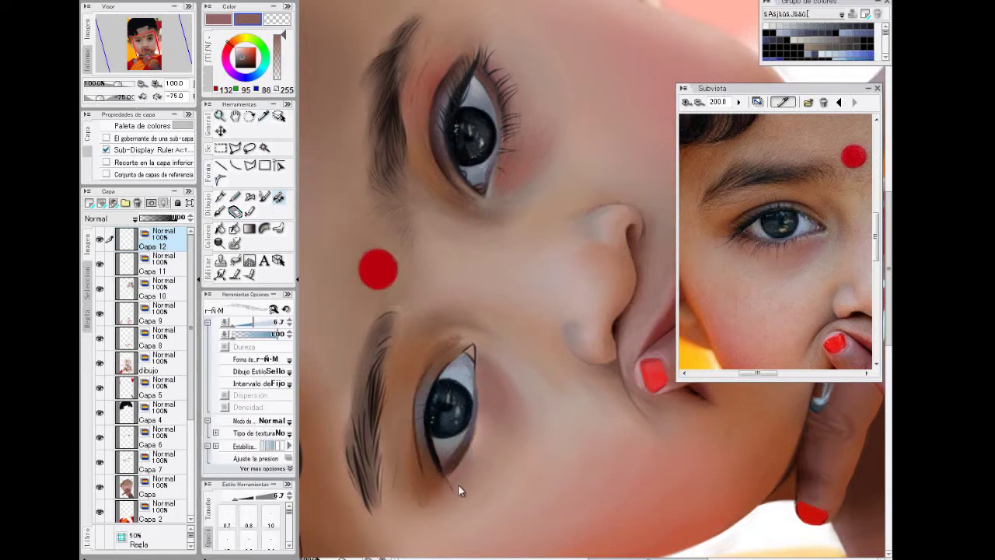
Blend the skin at the left eye's outer corner and upper lid with warm brown (124, 72, 46).
{"action": "left_click", "coordinate": [409, 471], "text": "alt"}
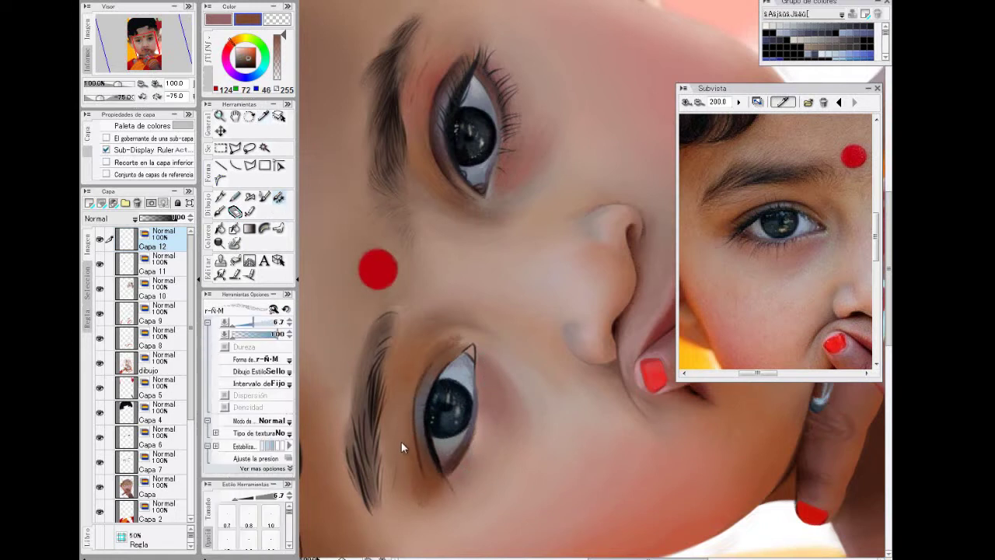
{"action": "key", "text": "End"}
{"action": "key", "text": "End"}
{"action": "key", "text": "End"}
{"action": "key", "text": "End"}
{"action": "key", "text": "End"}
{"action": "key", "text": "End"}
{"action": "key", "text": "End"}
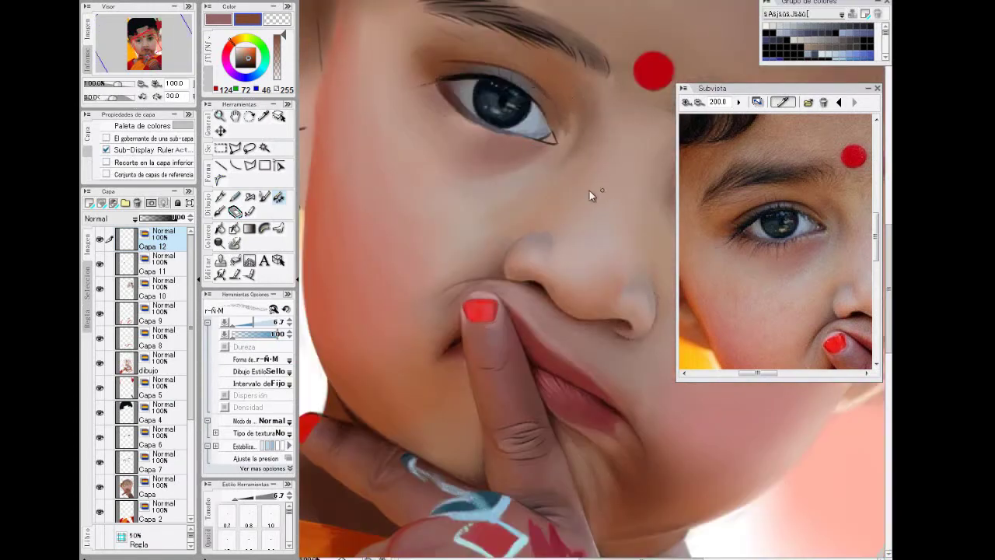
Touch up the left eye's inner corner with grey-brown (133, 124, 115) at brush size 6.7.
{"action": "key", "text": "Home"}
{"action": "key", "text": "Home"}
{"action": "key", "text": "Home"}
{"action": "key", "text": "Home"}
{"action": "left_click", "coordinate": [447, 255], "text": "alt"}
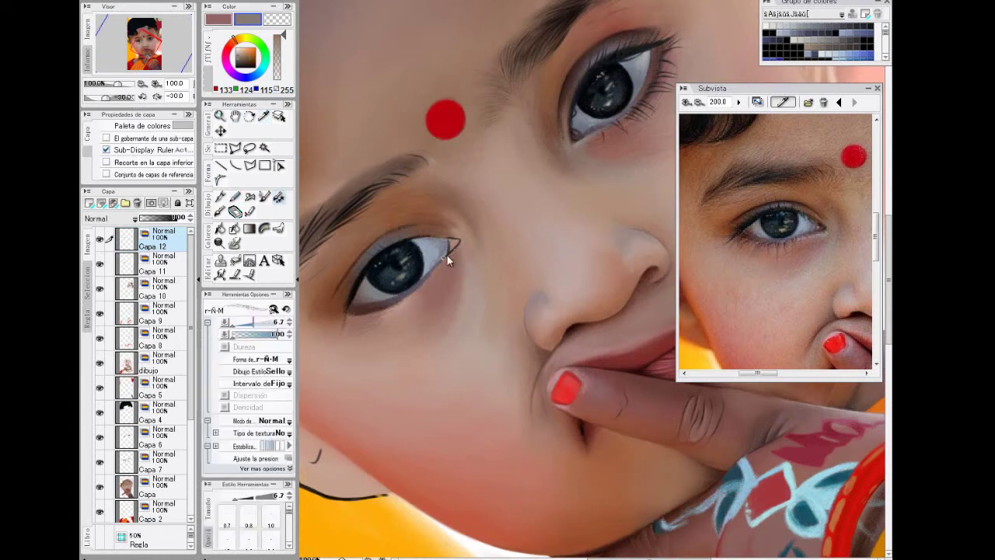
{"action": "key", "text": "Home"}
{"action": "key", "text": "Home"}
{"action": "key", "text": "Home"}
Touch up the white of the left eye near its outer corner with neutral grey (124, 122, 124) at brush size 14.8.
{"action": "left_click", "coordinate": [265, 117]}
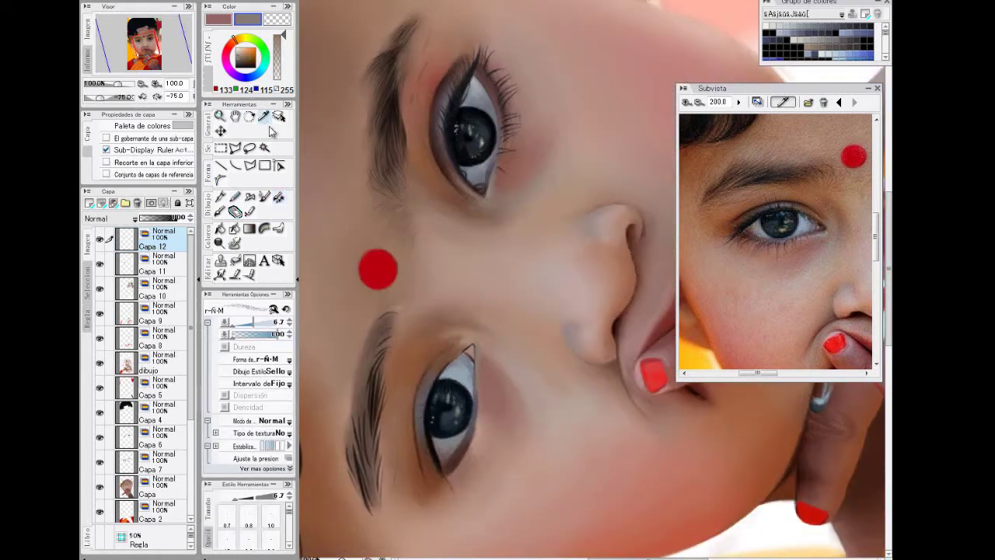
{"action": "left_click", "coordinate": [826, 231]}
{"action": "left_click", "coordinate": [279, 197]}
{"action": "left_click", "coordinate": [256, 322]}
{"action": "key", "text": "ctrl+z"}
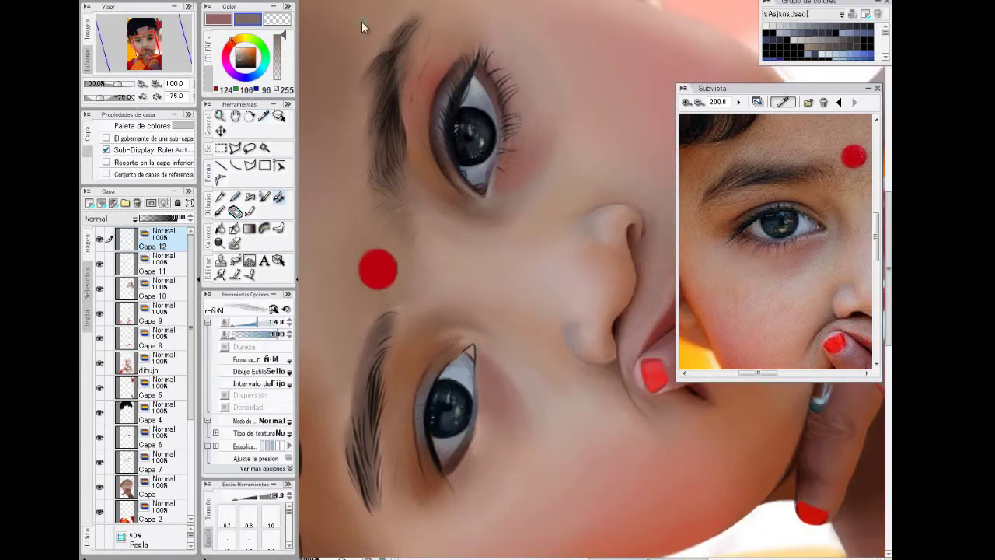
{"action": "left_click", "coordinate": [264, 117]}
{"action": "left_click", "coordinate": [451, 444], "text": "alt"}
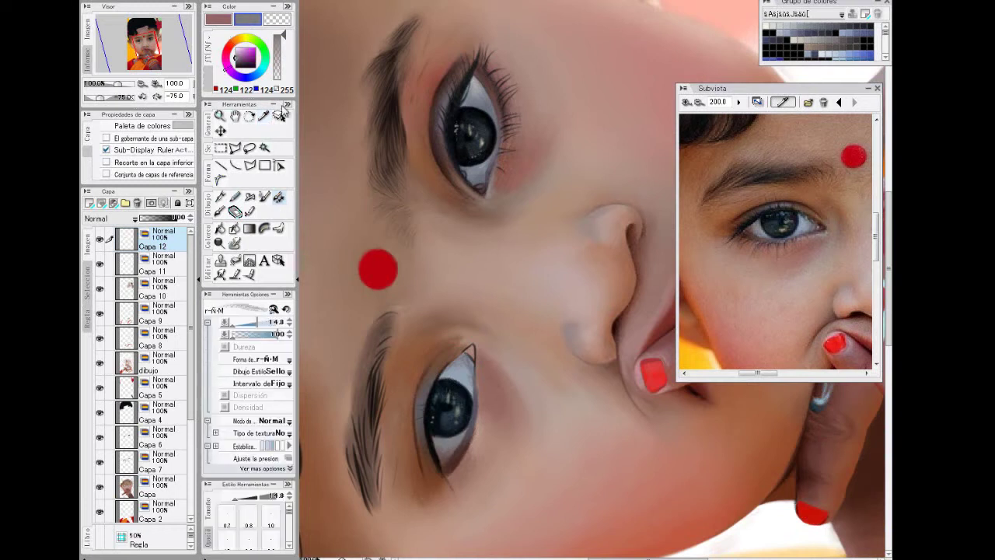
On the dibujo layer, erase the dark line at the left eye's inner corner and blend in pale beige (217, 203, 190).
{"action": "left_click", "coordinate": [473, 373], "text": "ctrl+shift"}
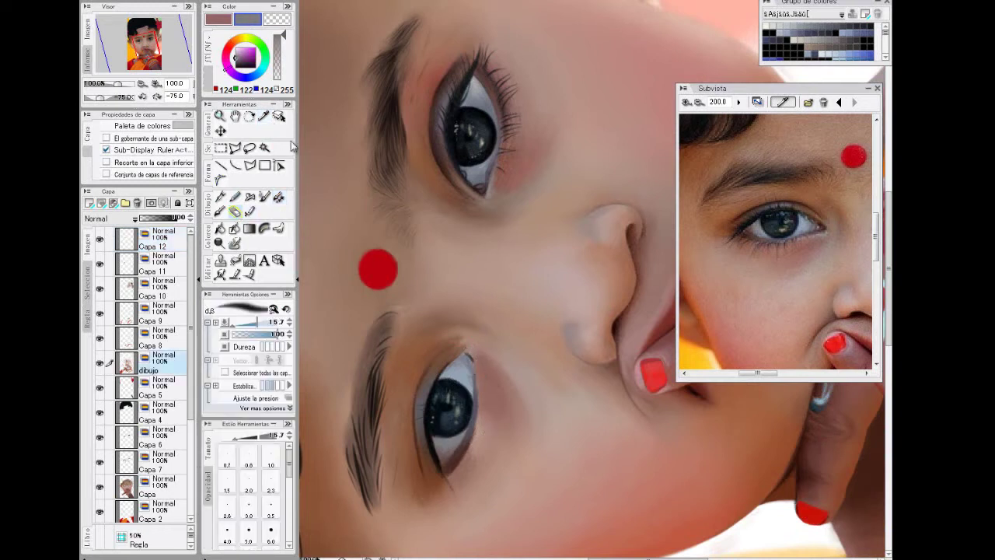
{"action": "left_click", "coordinate": [693, 311], "text": "alt"}
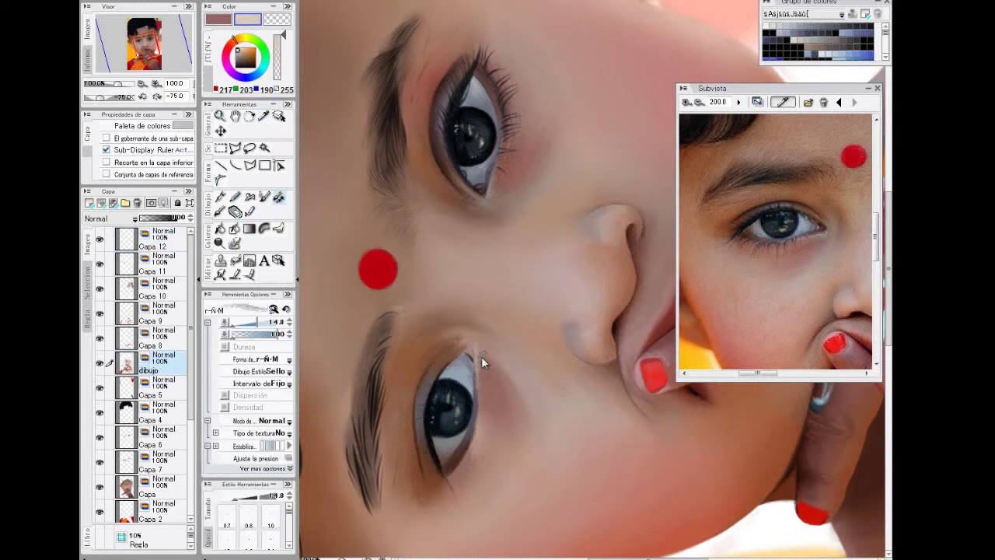
{"action": "left_click", "coordinate": [829, 215], "text": "alt"}
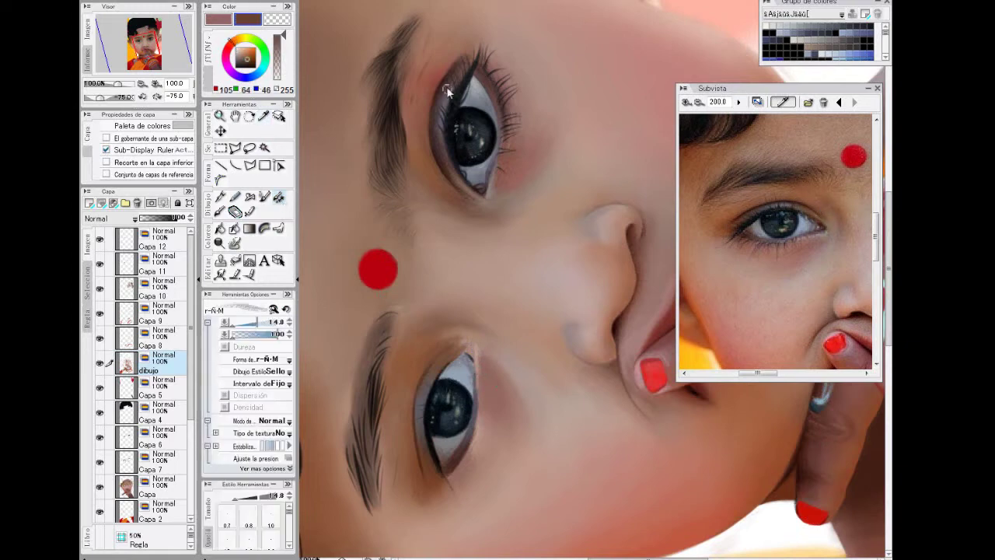
Deepen the left eye's inner corner with dark brown (85, 46, 30) at brush size 6.7 and return to layer Capa 12.
{"action": "key", "text": "asciicircum"}
{"action": "left_click", "coordinate": [252, 322]}
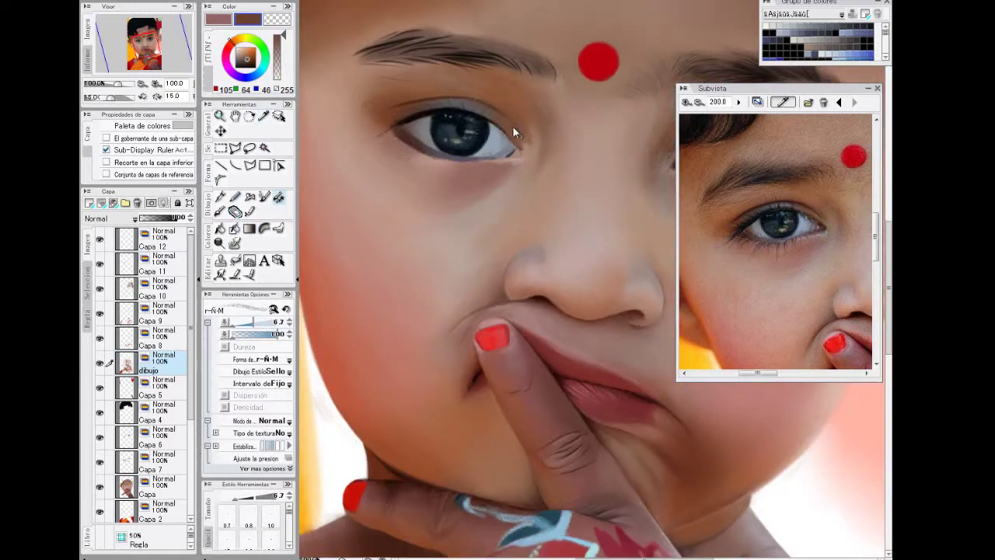
{"action": "left_click", "coordinate": [248, 61]}
{"action": "left_click", "coordinate": [507, 125], "text": "ctrl+shift"}
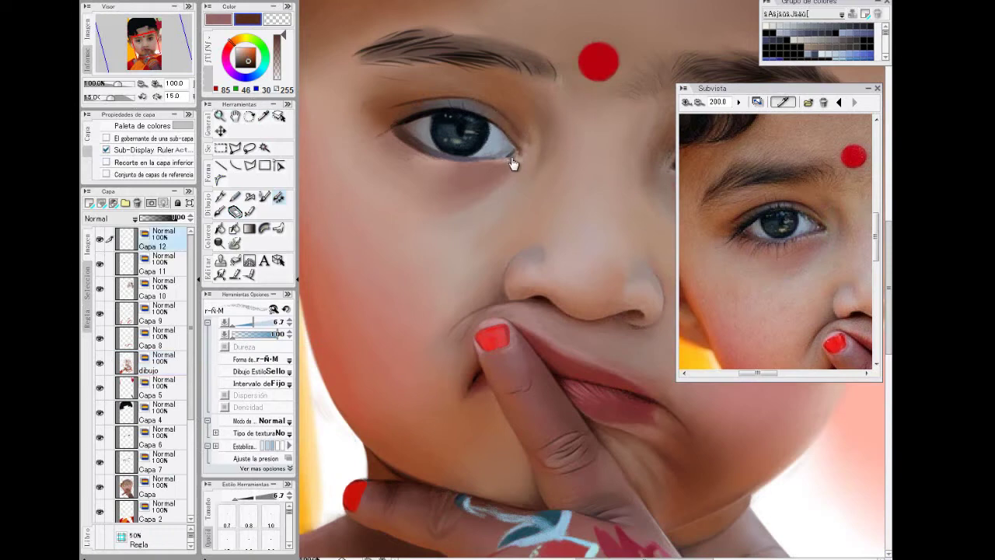
Shade the left eye's inner corner and lower lid edge with grey-violet (108, 107, 121) and muted brown (92, 71, 68).
{"action": "key", "text": "minus"}
{"action": "key", "text": "minus"}
{"action": "key", "text": "minus"}
{"action": "key", "text": "minus"}
{"action": "key", "text": "minus"}
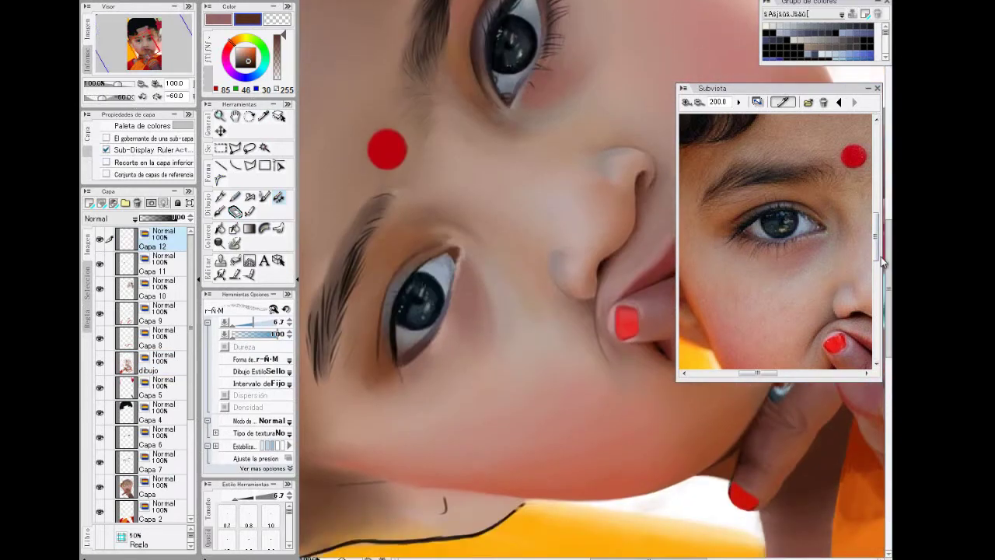
{"action": "left_click", "coordinate": [338, 223], "text": "alt"}
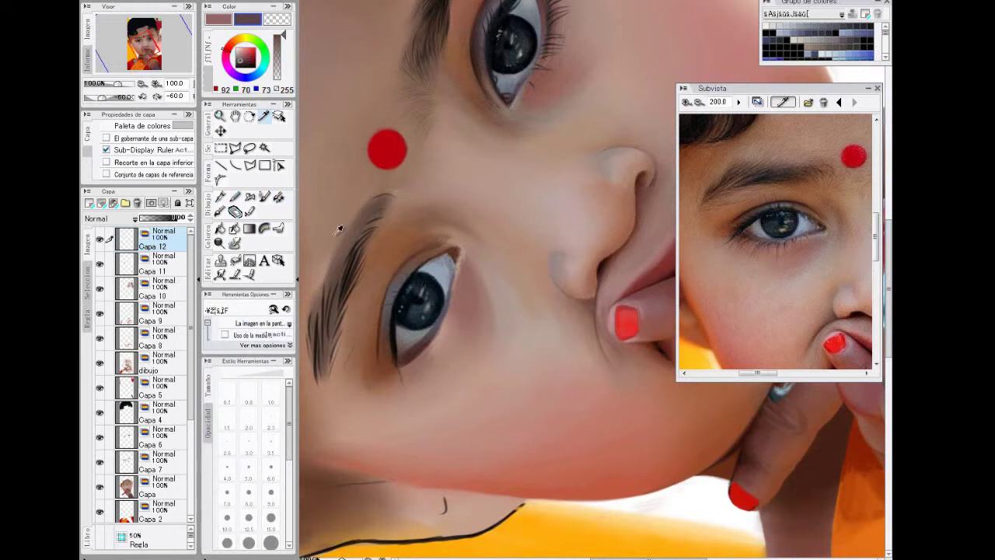
{"action": "left_click", "coordinate": [451, 268], "text": "alt"}
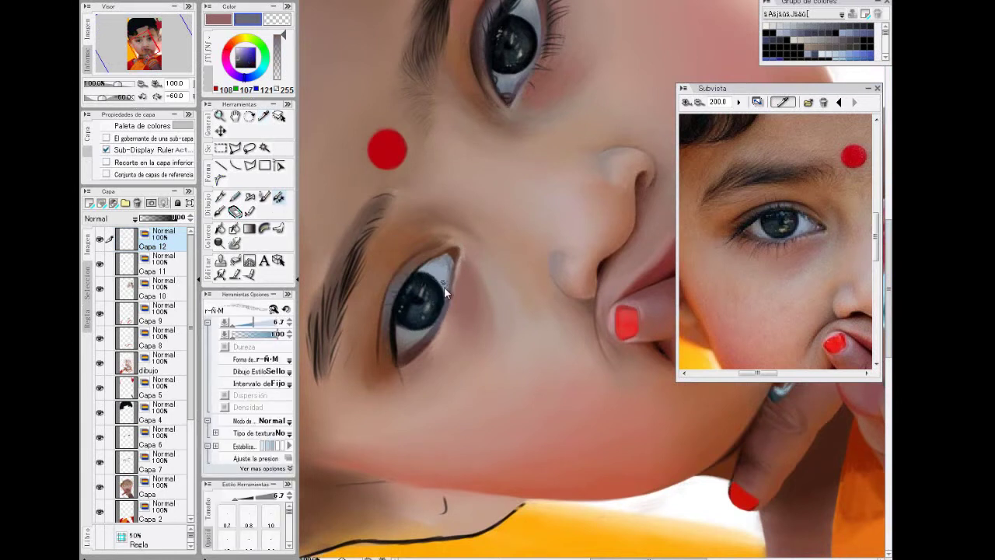
{"action": "left_click", "coordinate": [811, 231]}
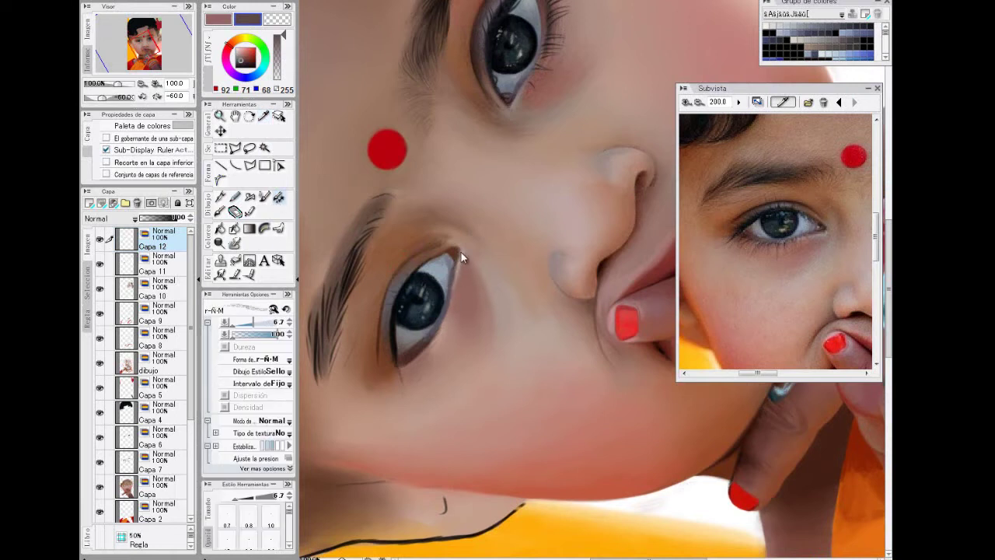
Draw the lash line at the left eye's outer corner in near-black (12, 17, 21) with the watercolour brush at size 5.2.
{"action": "left_click", "coordinate": [746, 235]}
{"action": "left_click", "coordinate": [264, 197]}
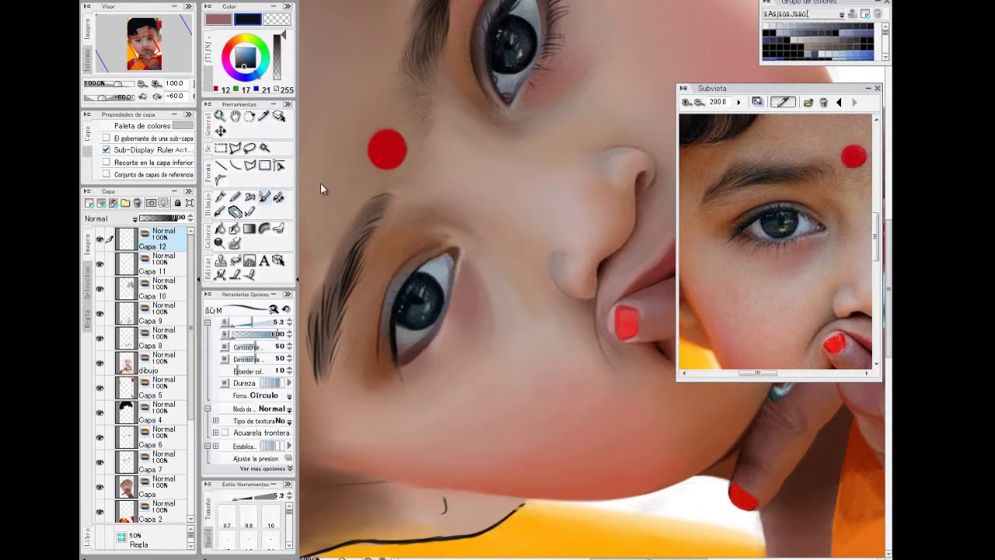
{"action": "left_click_drag", "start_coordinate": [392, 344], "coordinate": [400, 370]}
Add fine near-black lashes along the left eye's upper lid and extend the outer corner line at brush size 5.9.
{"action": "left_click", "coordinate": [254, 323]}
{"action": "key", "text": "ctrl+@"}
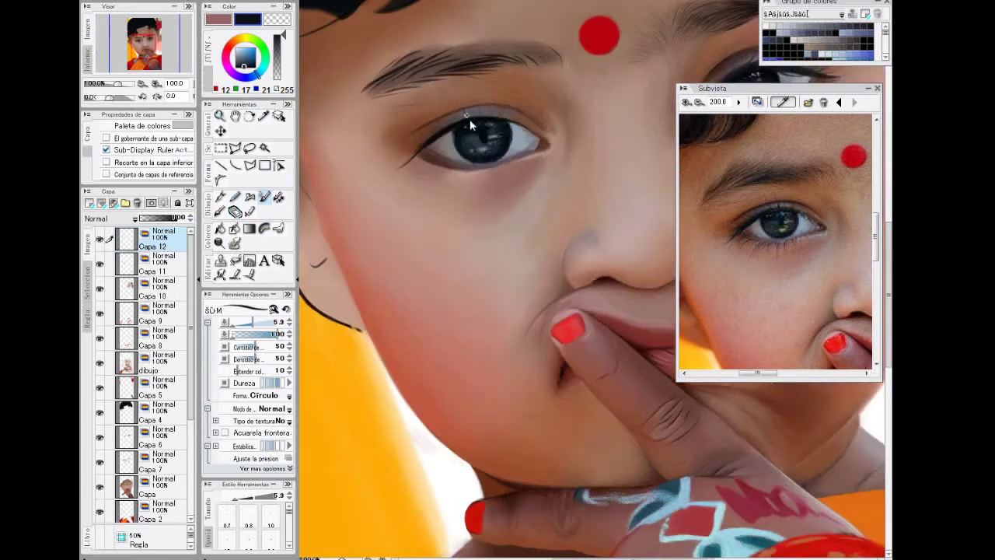
{"action": "key", "text": "^"}
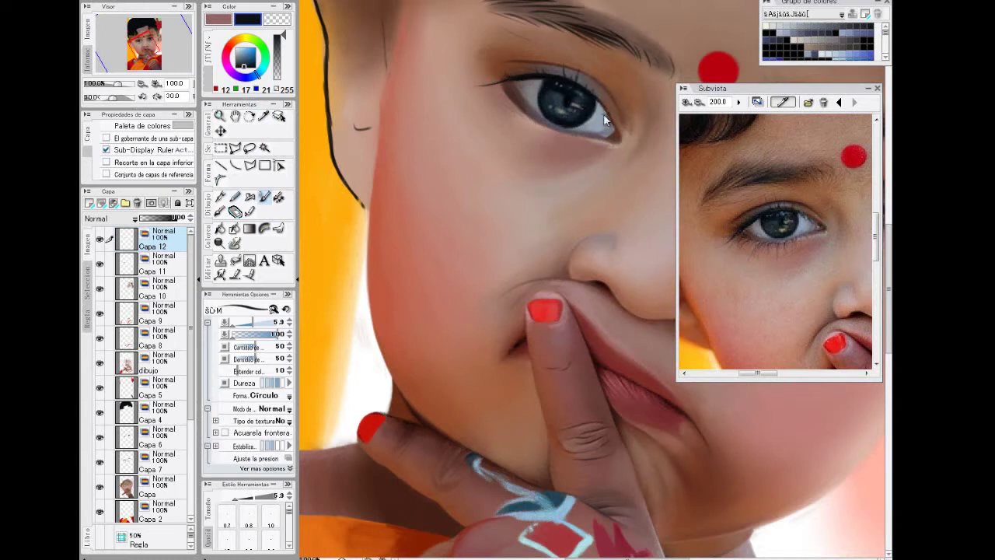
{"action": "key", "text": "Delete"}
{"action": "key", "text": "Delete"}
{"action": "key", "text": "Delete"}
{"action": "key", "text": "Delete"}
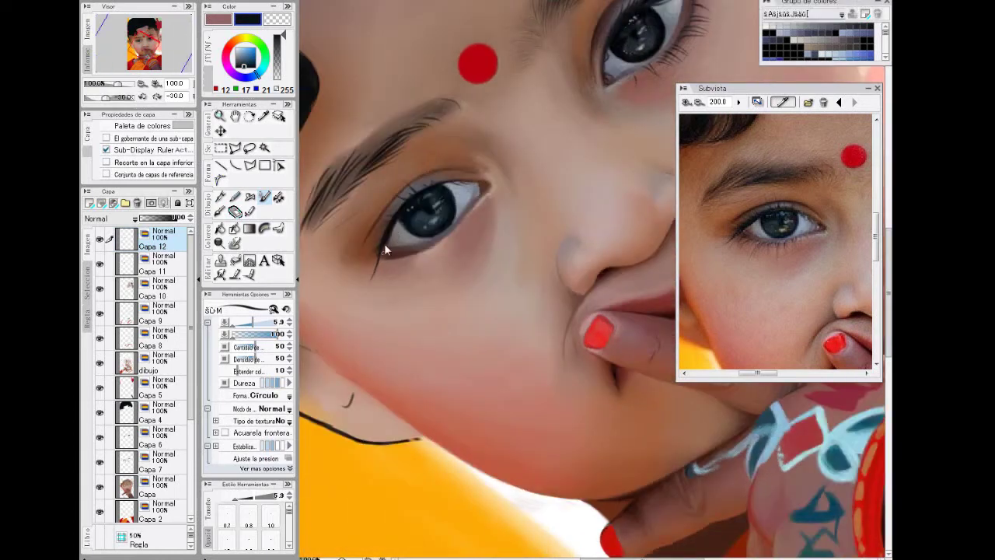
Touch up the white of the left eye with blue-grey (146, 161, 175) at brush size 14.8.
{"action": "key", "text": "ctrl+minus"}
{"action": "key", "text": "ctrl+minus"}
{"action": "key", "text": "ctrl+minus"}
{"action": "key", "text": "asciicircum"}
{"action": "key", "text": "asciicircum"}
{"action": "key", "text": "asciicircum"}
{"action": "left_click_drag", "start_coordinate": [598, 558], "coordinate": [623, 558]}
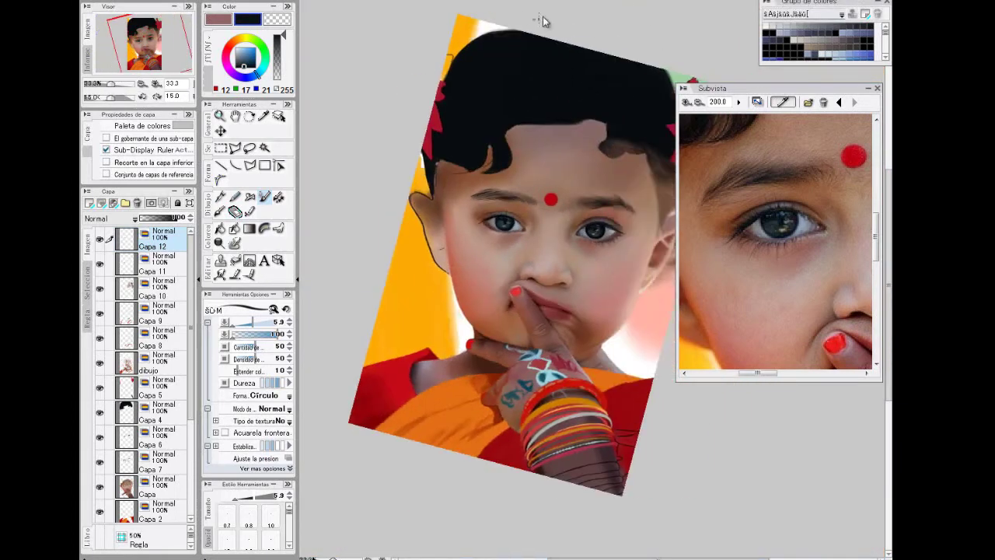
{"action": "key", "text": "ctrl+plus"}
{"action": "key", "text": "ctrl+plus"}
{"action": "left_click", "coordinate": [265, 117]}
{"action": "left_click", "coordinate": [424, 185]}
{"action": "left_click", "coordinate": [278, 198]}
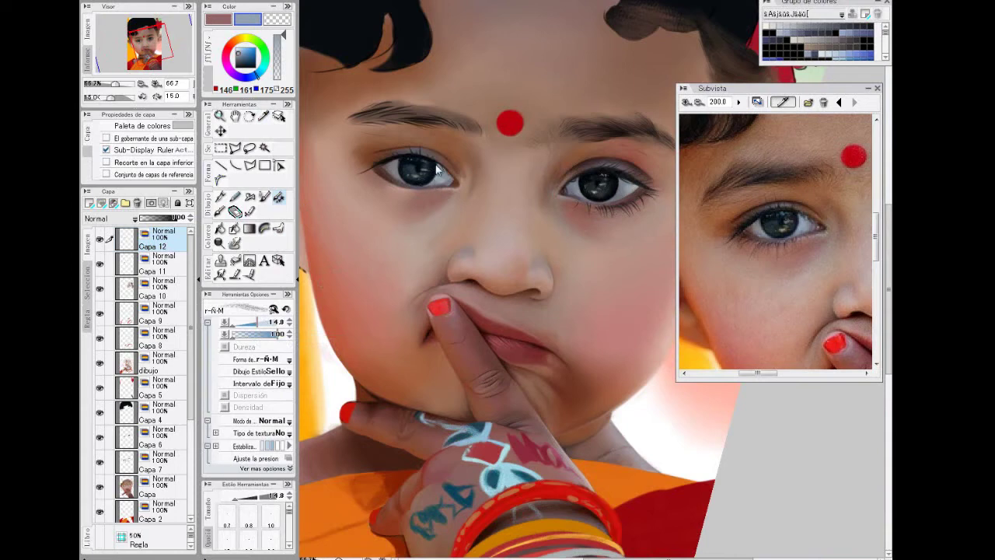
Blend the skin beyond the left eye's outer corner with warm brown (161, 105, 70) from the reference at brush size 28.6.
{"action": "left_click", "coordinate": [265, 119]}
{"action": "left_click", "coordinate": [706, 217]}
{"action": "left_click", "coordinate": [279, 199]}
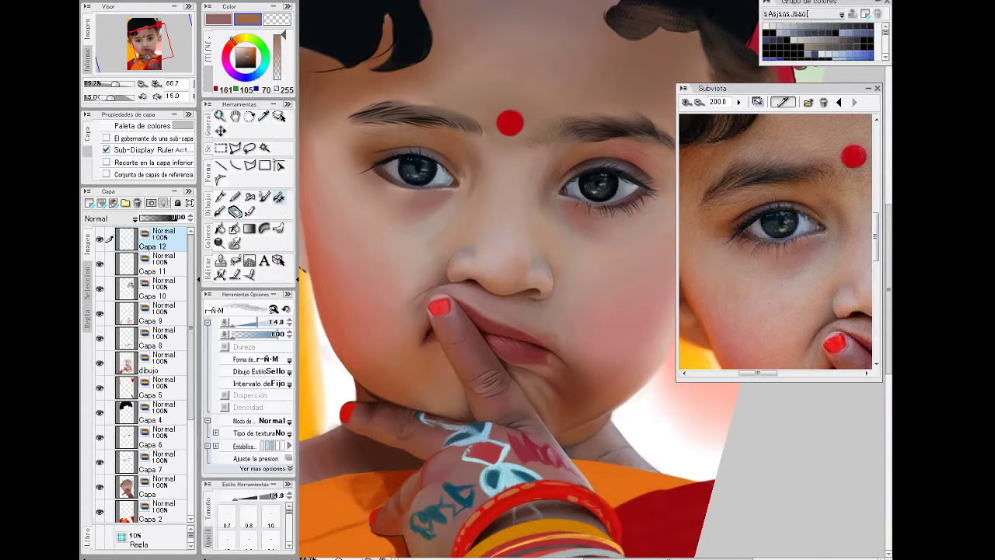
{"action": "key", "text": "End"}
{"action": "key", "text": "End"}
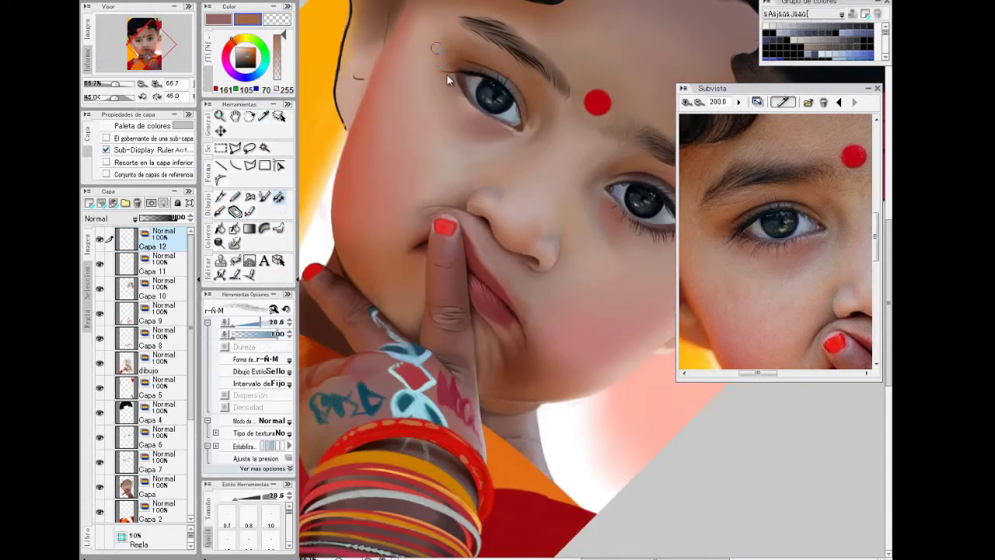
Deepen the skin shadow around the left eye socket with dark brown (100, 62, 39) sampled from the reference photo.
{"action": "left_click", "coordinate": [265, 118]}
{"action": "left_click", "coordinate": [720, 231]}
{"action": "left_click", "coordinate": [278, 198]}
{"action": "left_click", "coordinate": [547, 122], "text": "alt"}
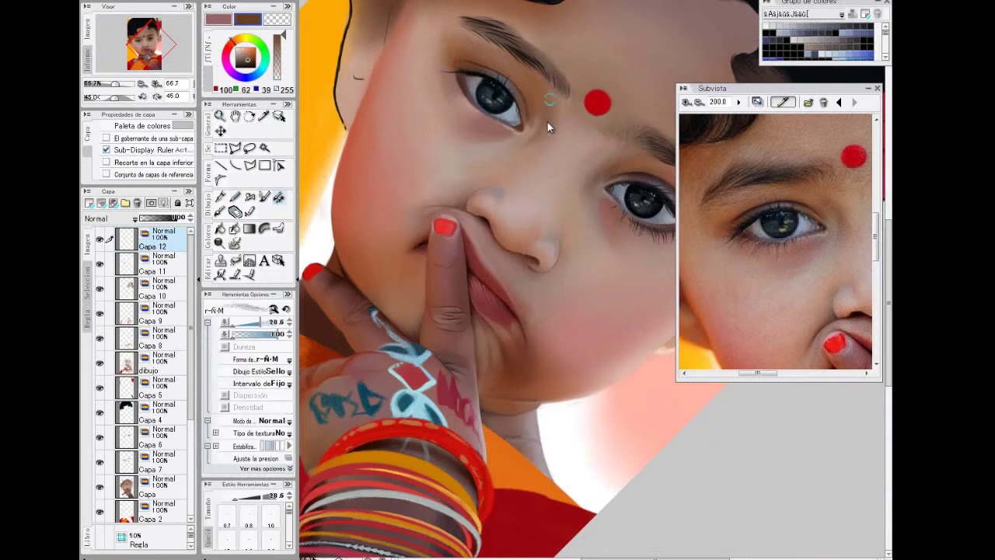
Blend the skin between the left eyebrow and the eye's inner corner with brown (141, 91, 61) and dusty beige (167, 139, 129).
{"action": "key", "text": "Home"}
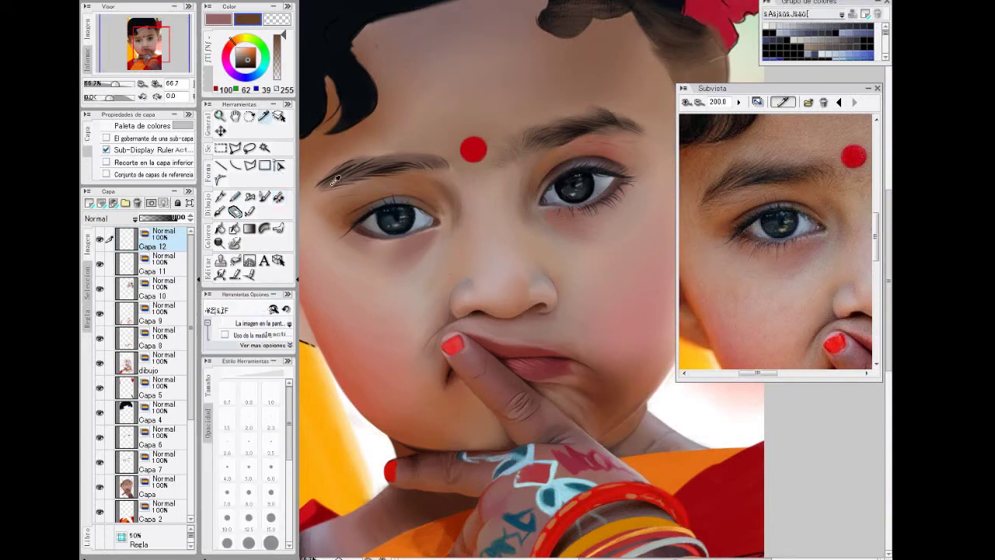
{"action": "left_click", "coordinate": [830, 242], "text": "alt"}
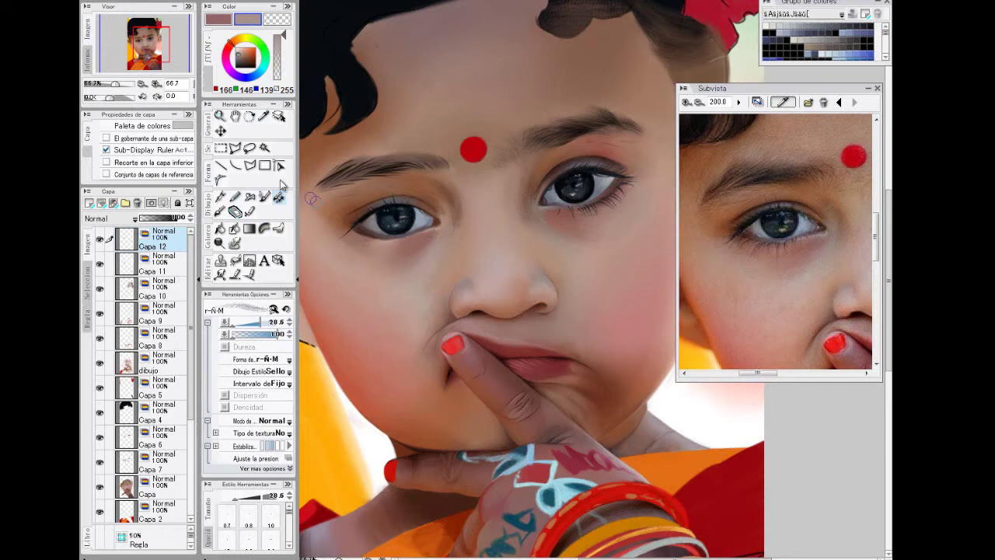
{"action": "left_click", "coordinate": [436, 188], "text": "alt"}
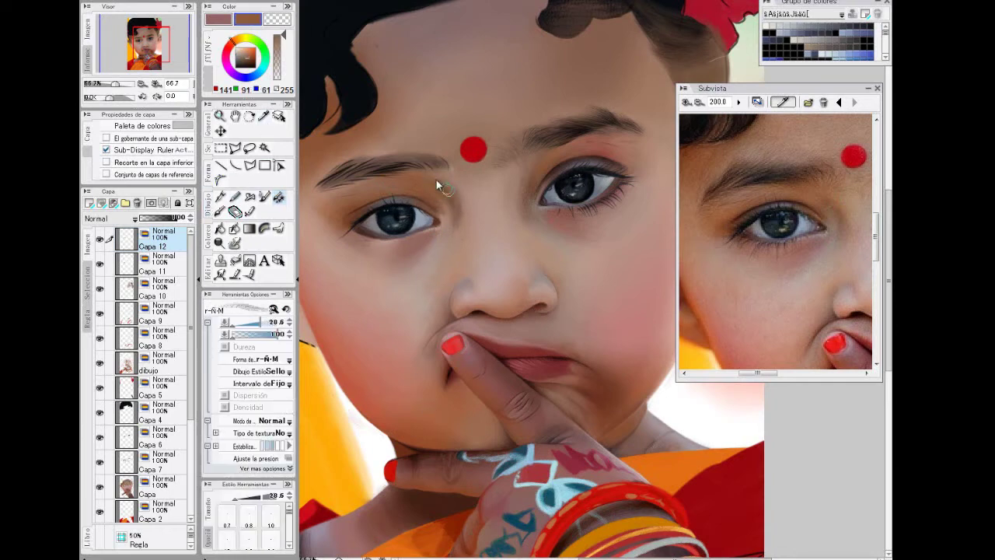
{"action": "left_click", "coordinate": [457, 231], "text": "alt"}
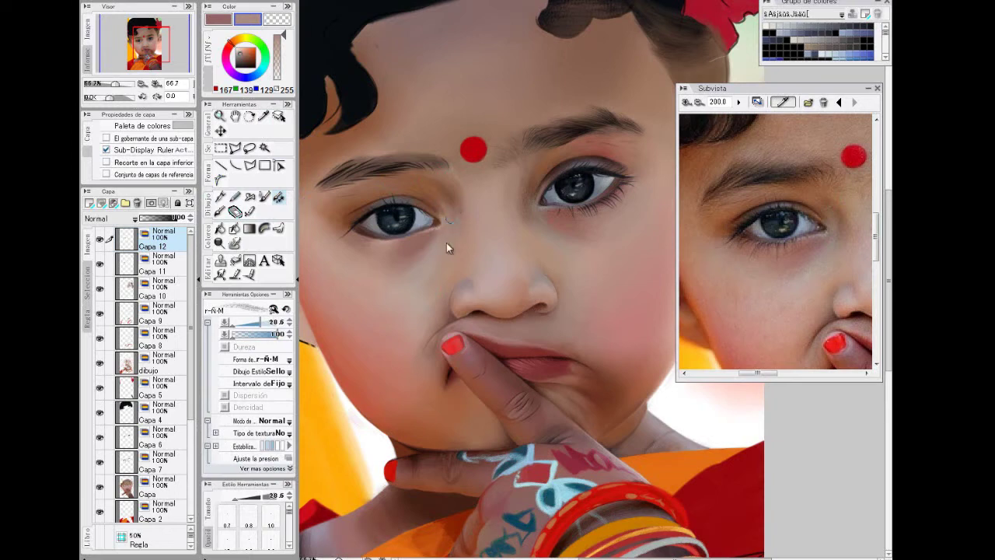
Shade beside the left eye's inner corner with brown (120, 81, 61) at size 53.1, opacity 76, and olive-brown (134, 109, 89) at size 28.6.
{"action": "left_click", "coordinate": [829, 234], "text": "alt"}
{"action": "left_click", "coordinate": [265, 322]}
{"action": "left_click", "coordinate": [266, 334]}
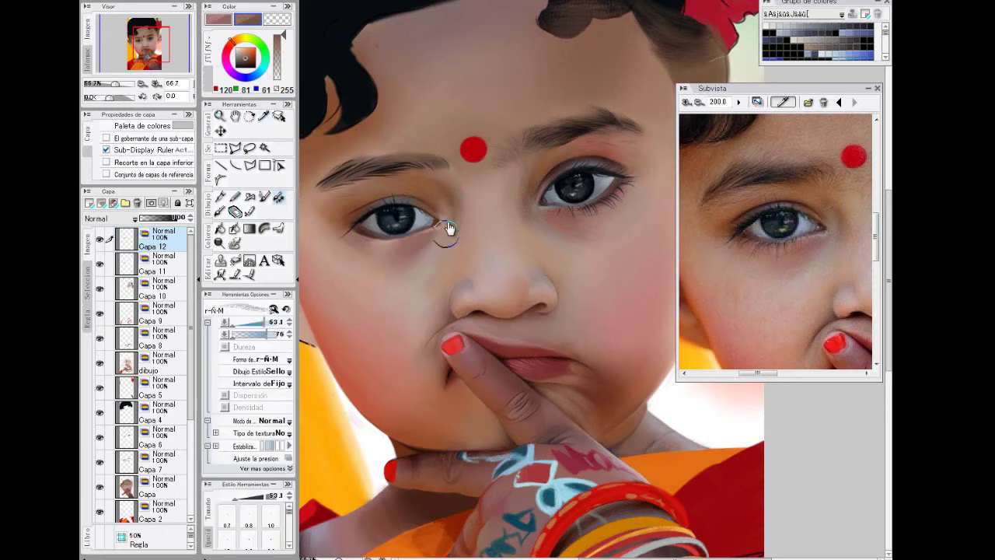
{"action": "left_click", "coordinate": [837, 221], "text": "alt"}
{"action": "left_click", "coordinate": [260, 322]}
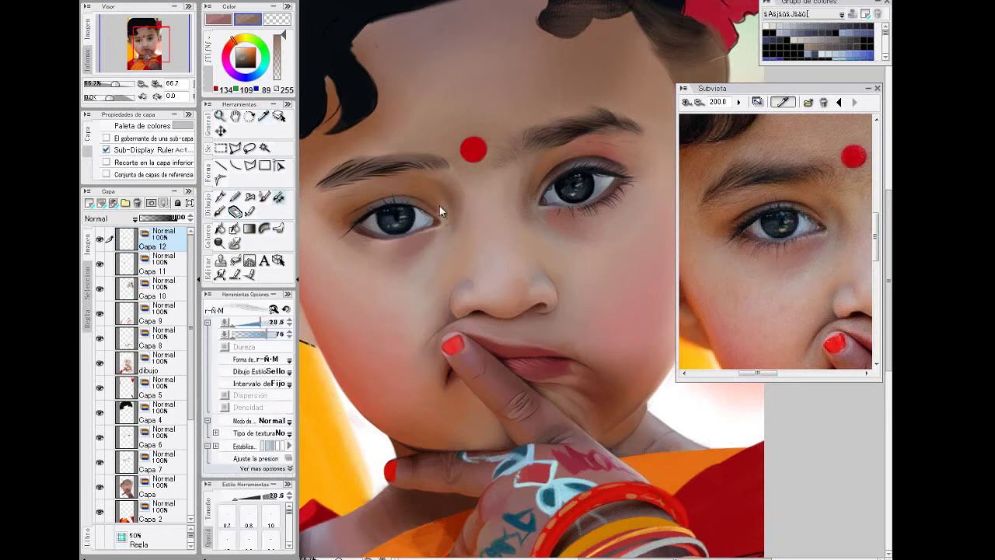
Blend the side of the nose bridge next to the left eye with tan (166, 129, 102) sampled from the reference.
{"action": "key", "text": "ctrl+minus"}
{"action": "scroll", "coordinate": [398, 222], "scroll_direction": "up", "scroll_amount": 1}
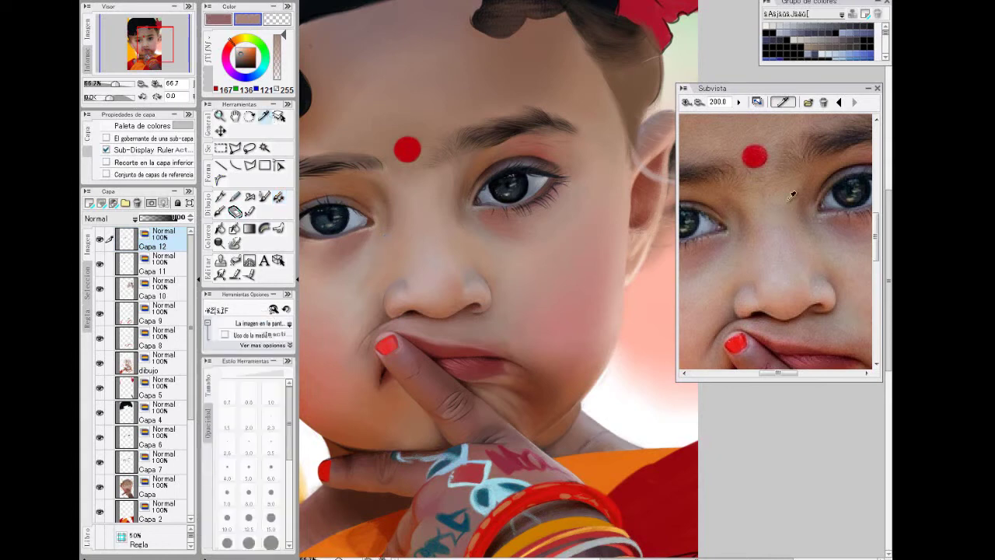
{"action": "left_click", "coordinate": [749, 210]}
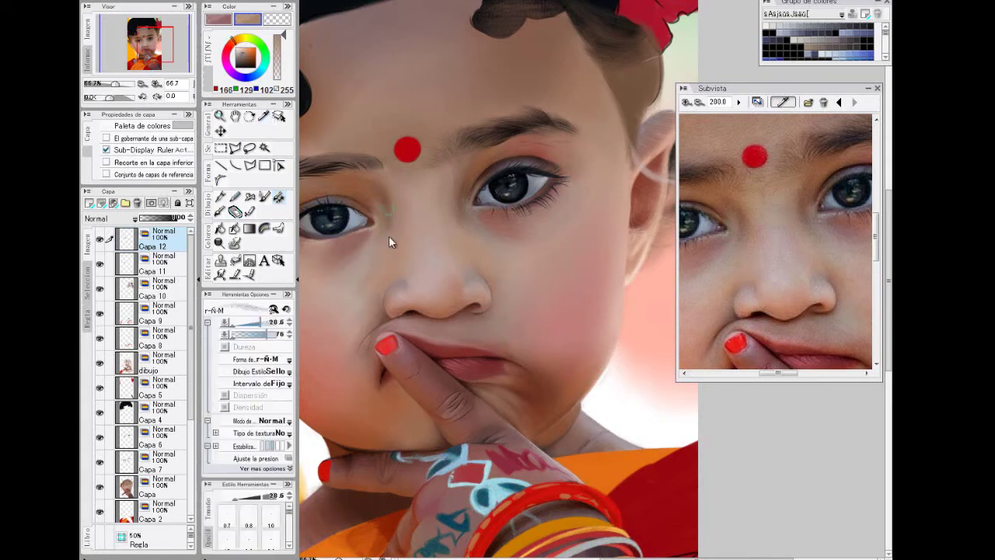
Smooth the skin under the left eyebrow's inner end with brown (139, 95, 70) and warm tan (162, 113, 83).
{"action": "left_click", "coordinate": [263, 117]}
{"action": "left_click", "coordinate": [376, 194]}
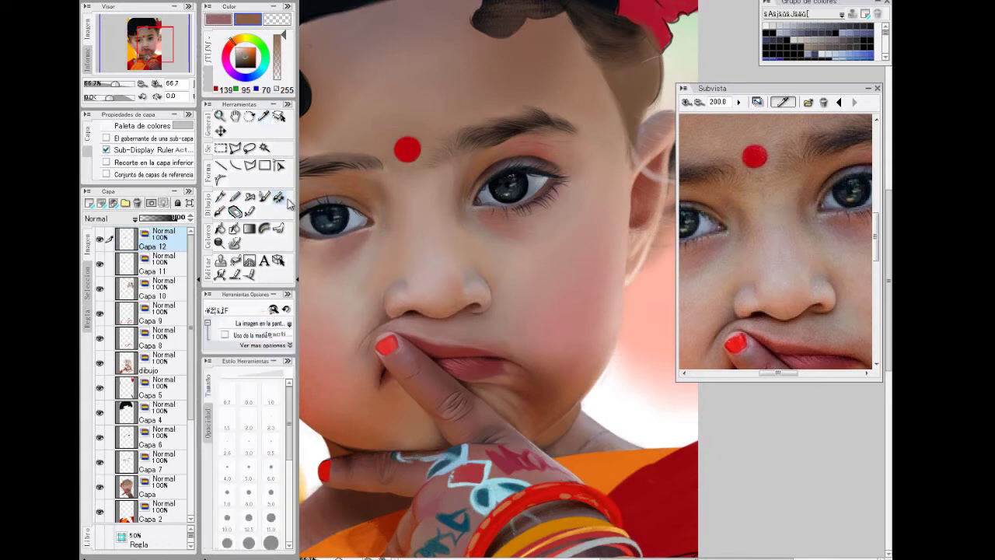
{"action": "left_click", "coordinate": [278, 198]}
{"action": "left_click", "coordinate": [373, 186], "text": "alt"}
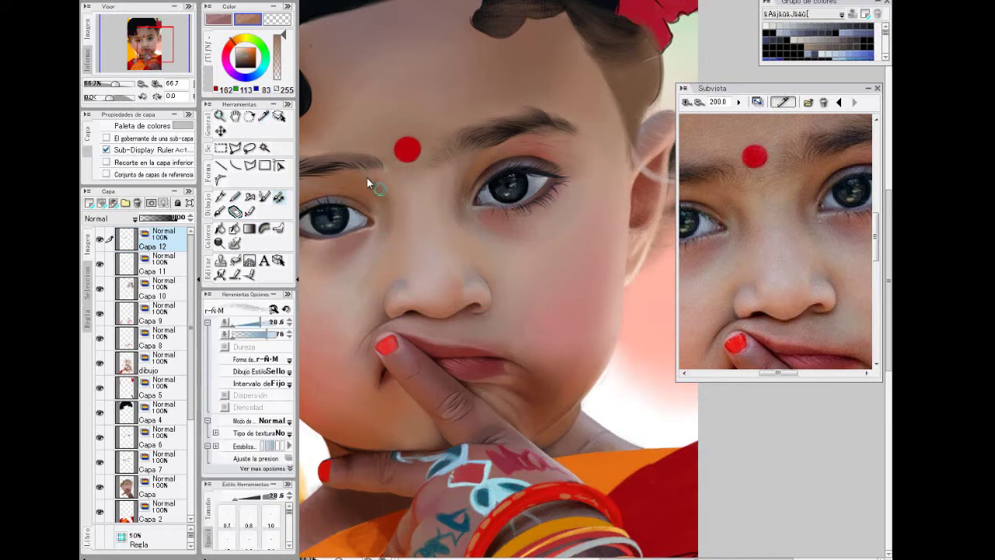
Soften the skin around the left eye's upper lid and outer corner with muted brown (131, 95, 79).
{"action": "key", "text": "ctrl+minus"}
{"action": "left_click_drag", "start_coordinate": [582, 557], "coordinate": [563, 556]}
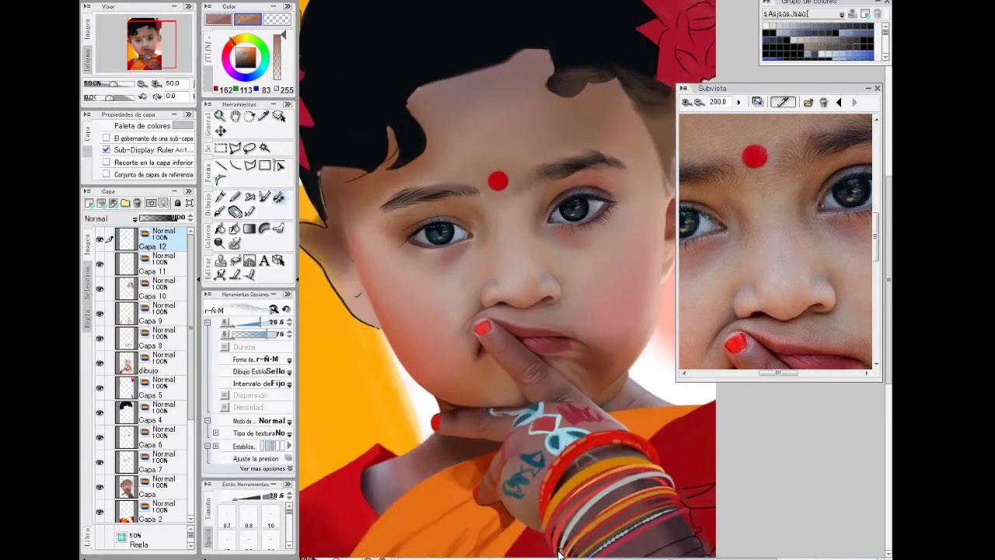
{"action": "left_click_drag", "start_coordinate": [794, 373], "coordinate": [776, 374]}
{"action": "left_click", "coordinate": [264, 117]}
{"action": "left_click", "coordinate": [408, 230]}
{"action": "left_click", "coordinate": [278, 197]}
Blend the skin between the left eye's outer corner and the eyebrow with warm tan (161, 111, 82).
{"action": "left_click_drag", "start_coordinate": [668, 271], "coordinate": [637, 12]}
{"action": "left_click_drag", "start_coordinate": [888, 245], "coordinate": [887, 297]}
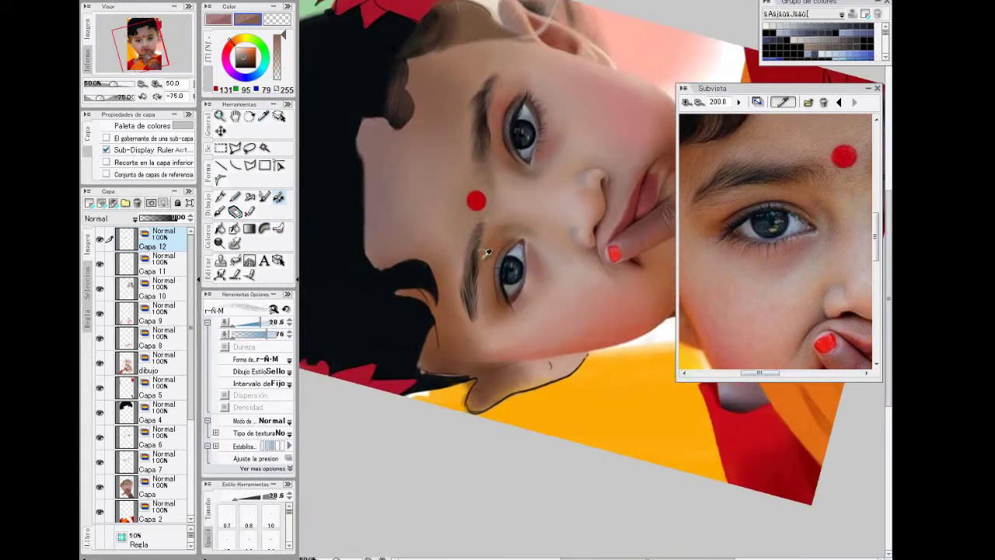
{"action": "left_click", "coordinate": [263, 117]}
{"action": "left_click", "coordinate": [513, 329]}
{"action": "left_click", "coordinate": [279, 198]}
{"action": "left_click", "coordinate": [496, 333], "text": "alt"}
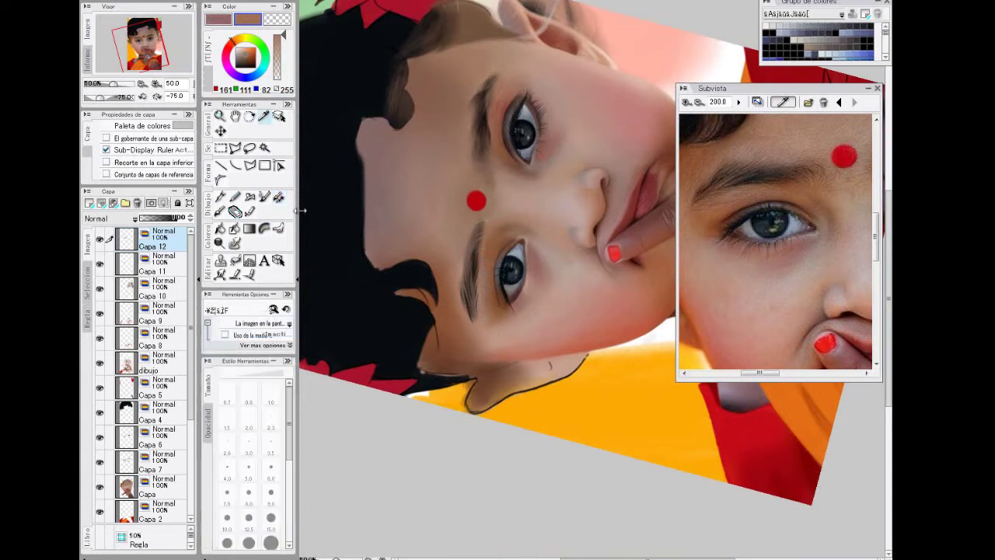
{"action": "key", "text": "ctrl+plus"}
{"action": "key", "text": "ctrl+plus"}
{"action": "key", "text": "ctrl+plus"}
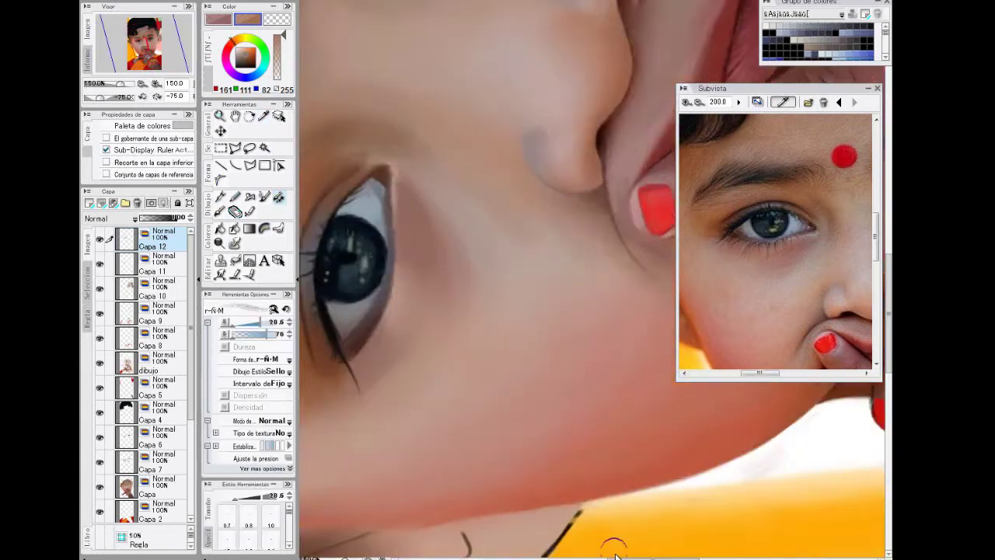
Shade the skin above the left eye's upper lid with dark brown (89, 51, 42) sampled from the reference.
{"action": "left_click_drag", "start_coordinate": [615, 556], "coordinate": [591, 556]}
{"action": "left_click", "coordinate": [405, 322], "text": "alt"}
{"action": "left_click", "coordinate": [734, 212]}
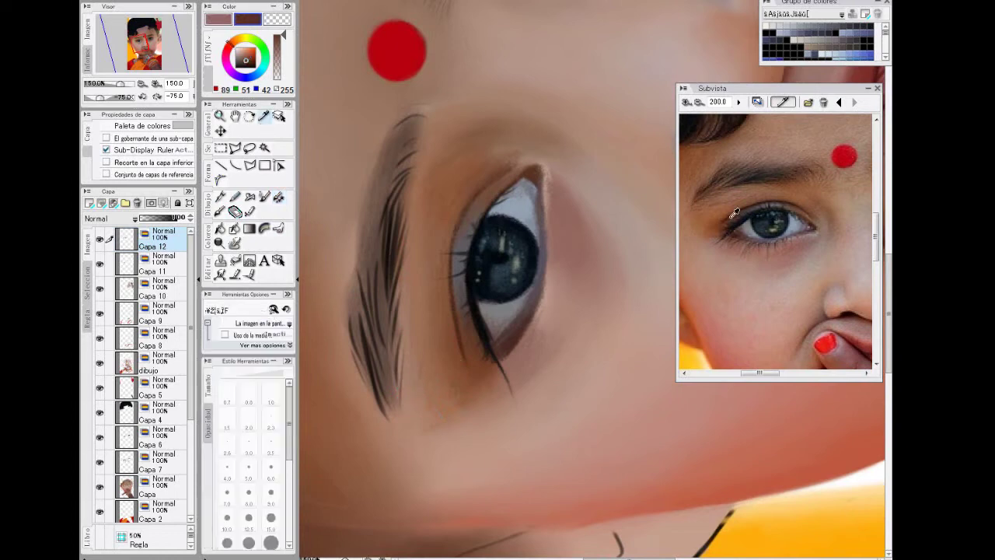
{"action": "left_click", "coordinate": [278, 197]}
{"action": "left_click", "coordinate": [259, 322]}
{"action": "left_click_drag", "start_coordinate": [468, 361], "coordinate": [462, 306]}
Touch up the skin at the left eye's inner corner with light tan (162, 128, 108) and a size 6.7 brush.
{"action": "left_click", "coordinate": [800, 212], "text": "alt"}
{"action": "left_click_drag", "start_coordinate": [99, 97], "coordinate": [119, 98]}
{"action": "left_click_drag", "start_coordinate": [593, 557], "coordinate": [630, 557]}
{"action": "left_click", "coordinate": [253, 322]}
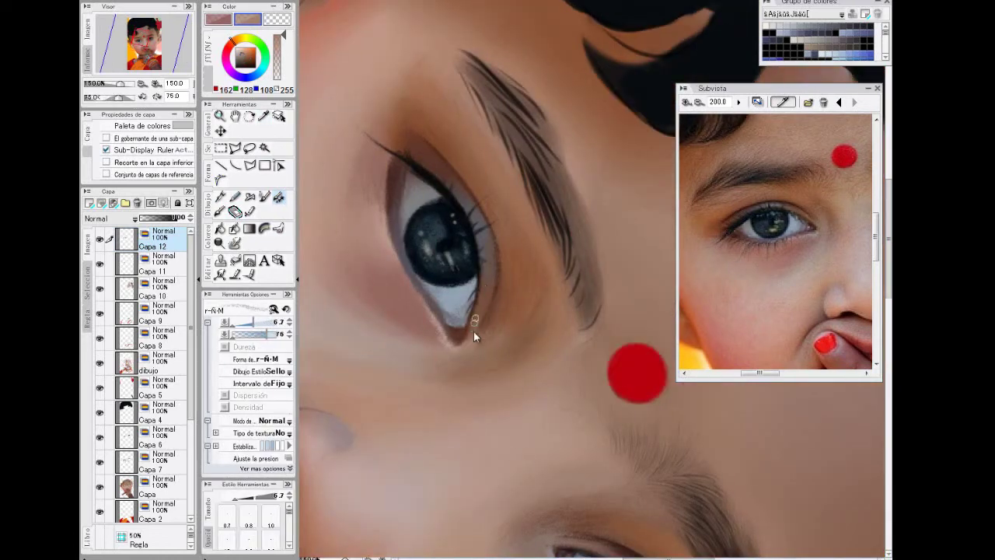
Refine the left eye's dark edges and outer-corner lash with near-black (13, 15, 16) sampled from the pupil, brush size 5.9.
{"action": "left_click", "coordinate": [263, 116]}
{"action": "left_click", "coordinate": [443, 222]}
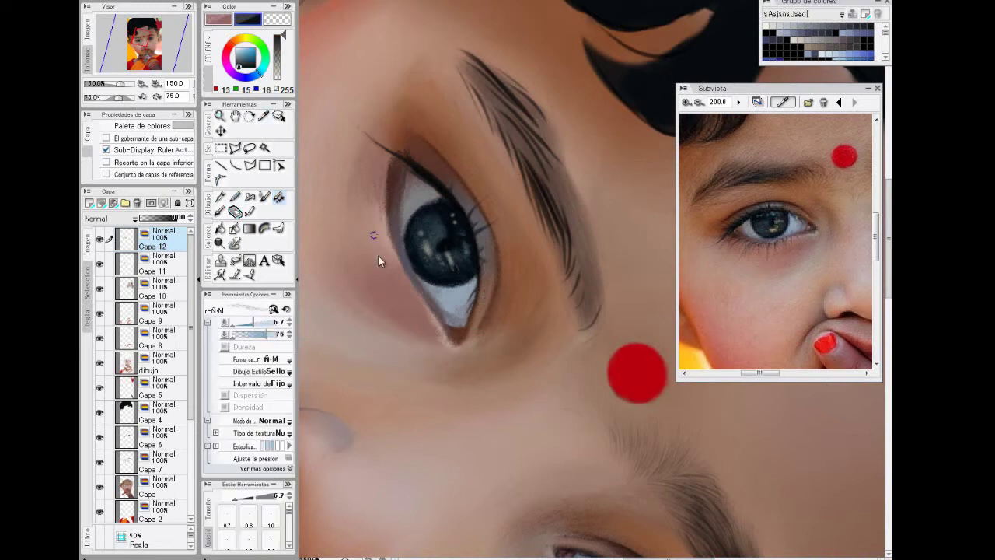
{"action": "left_click", "coordinate": [252, 322]}
{"action": "key", "text": "minus"}
{"action": "key", "text": "minus"}
{"action": "key", "text": "minus"}
{"action": "key", "text": "minus"}
{"action": "key", "text": "minus"}
{"action": "key", "text": "minus"}
{"action": "key", "text": "minus"}
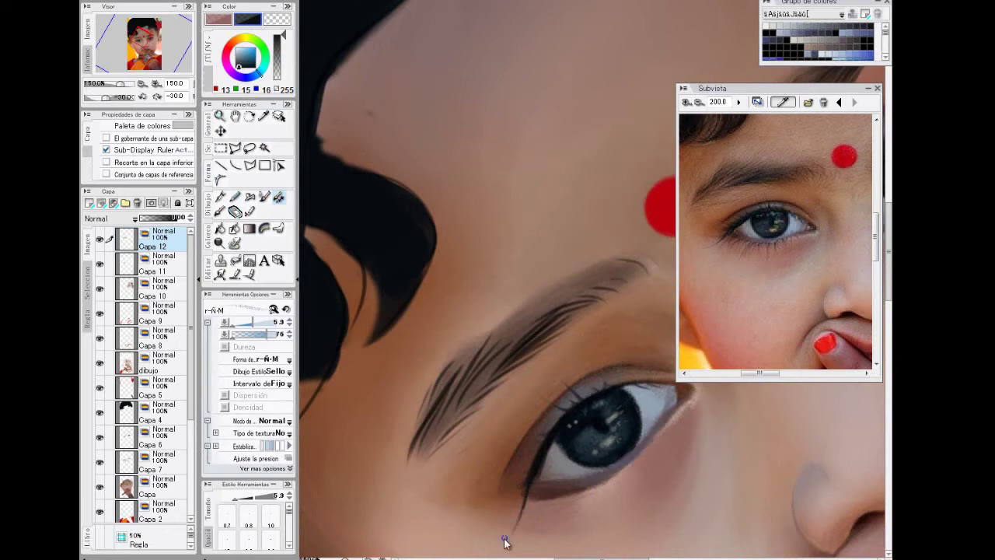
Compare the upright, full-face portrait with the reference photo at 100%.
{"action": "left_click_drag", "start_coordinate": [589, 430], "coordinate": [397, 392]}
{"action": "key", "text": "ctrl+minus"}
{"action": "key", "text": "ctrl+minus"}
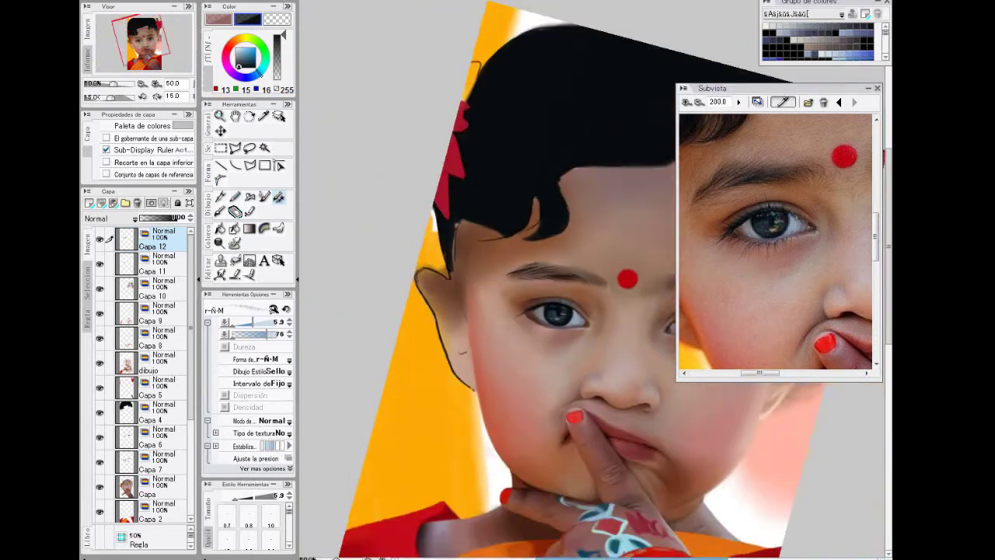
{"action": "left_click_drag", "start_coordinate": [612, 374], "coordinate": [489, 374]}
{"action": "left_click", "coordinate": [699, 103]}
{"action": "left_click_drag", "start_coordinate": [759, 374], "coordinate": [773, 373]}
{"action": "left_click", "coordinate": [642, 2]}
{"action": "left_click_drag", "start_coordinate": [889, 203], "coordinate": [889, 257]}
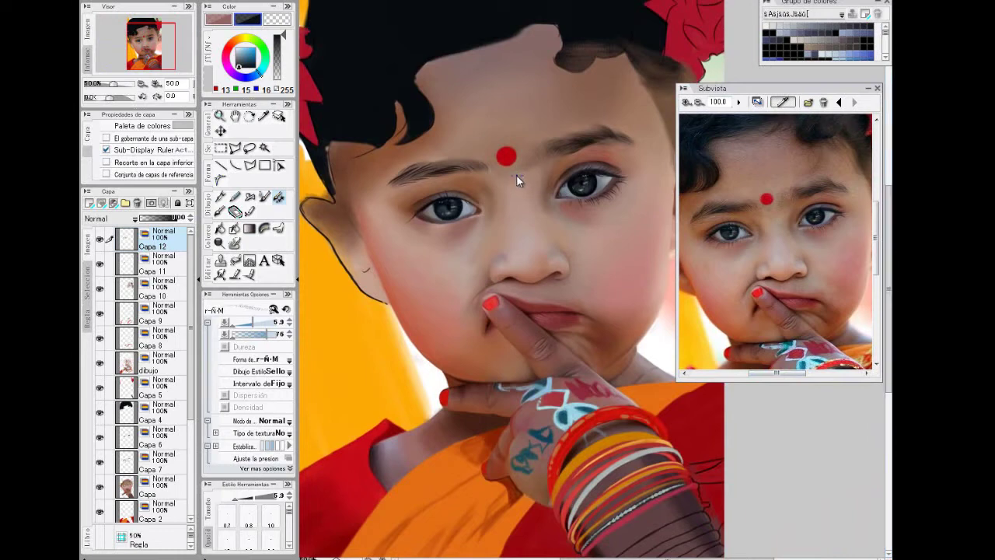
{"action": "left_click_drag", "start_coordinate": [776, 373], "coordinate": [768, 374]}
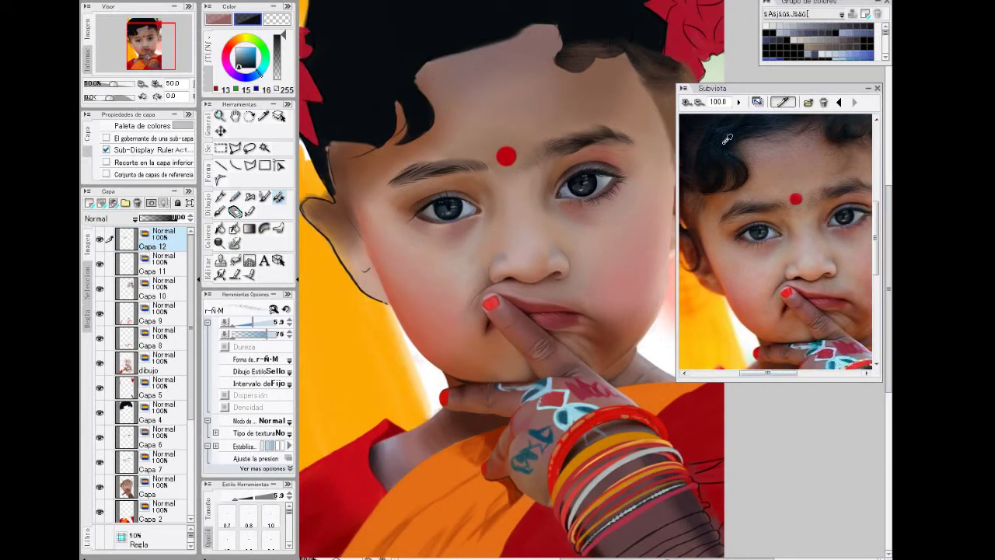
Add a new layer and draw fine near-black lashes along the left eye's lower lid with a size 5.9 brush.
{"action": "left_click", "coordinate": [382, 558]}
{"action": "left_click", "coordinate": [382, 558]}
{"action": "left_click_drag", "start_coordinate": [682, 558], "coordinate": [647, 559]}
{"action": "left_click_drag", "start_coordinate": [889, 294], "coordinate": [890, 263]}
{"action": "left_click", "coordinate": [685, 104]}
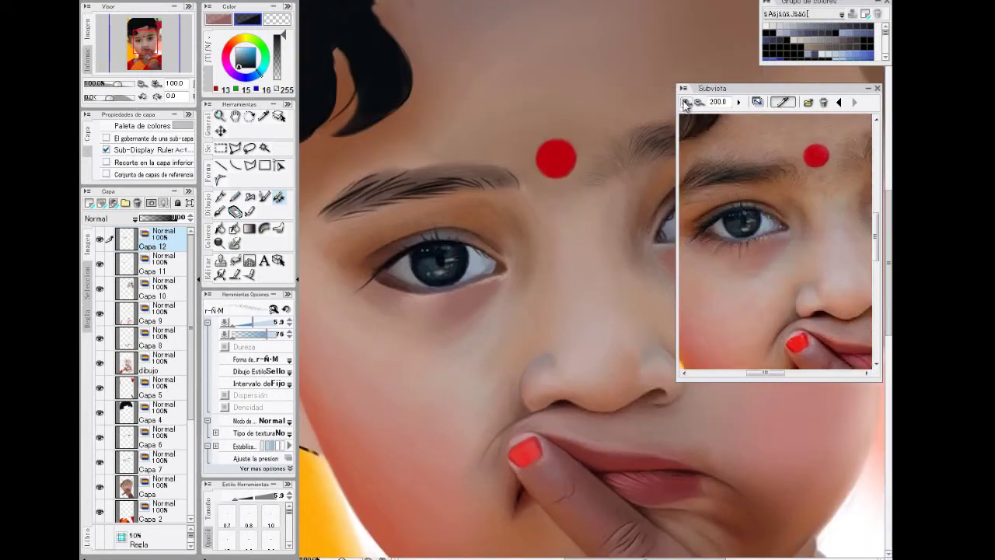
{"action": "left_click_drag", "start_coordinate": [765, 373], "coordinate": [755, 373]}
{"action": "left_click", "coordinate": [263, 116]}
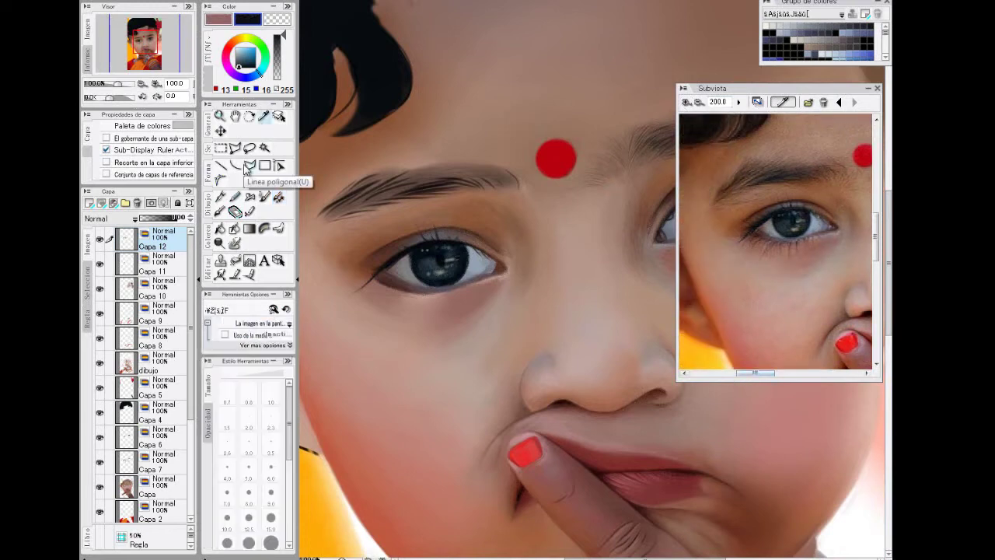
{"action": "left_click", "coordinate": [265, 197]}
{"action": "left_click", "coordinate": [93, 202]}
{"action": "left_click", "coordinate": [597, 62]}
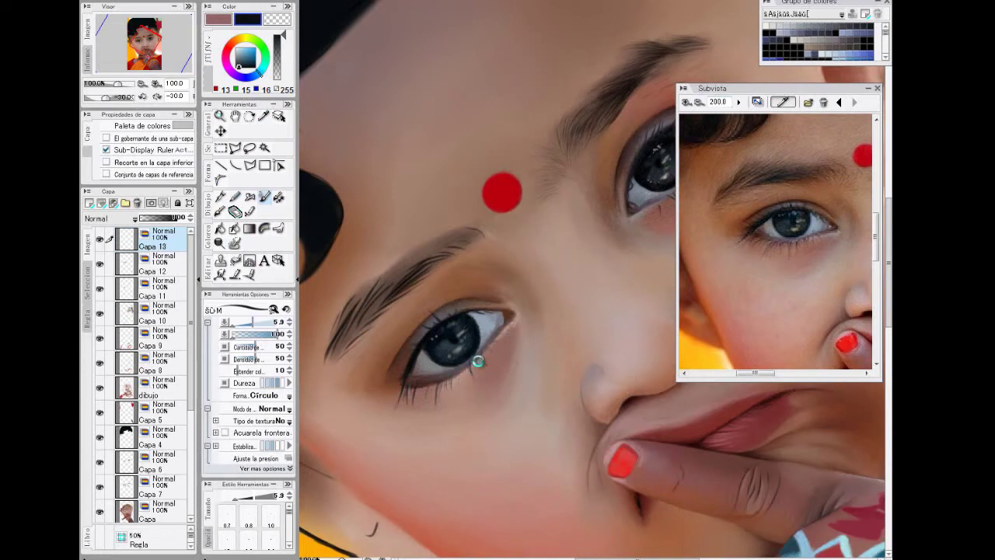
Add more near-black lashes at the left eye's outer corner and along the lower lid toward the inner corner.
{"action": "key", "text": "asciicircum"}
{"action": "key", "text": "asciicircum"}
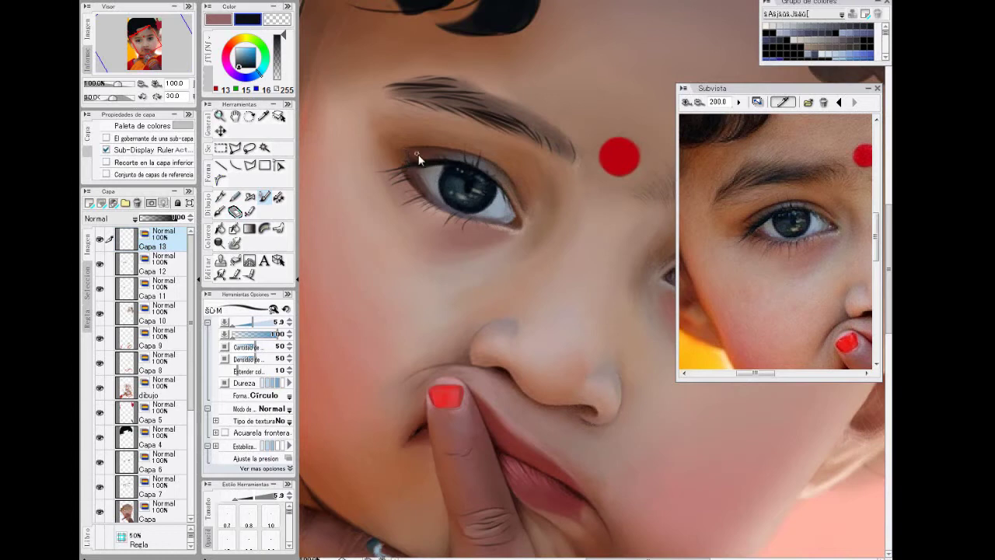
{"action": "key", "text": "End"}
{"action": "key", "text": "End"}
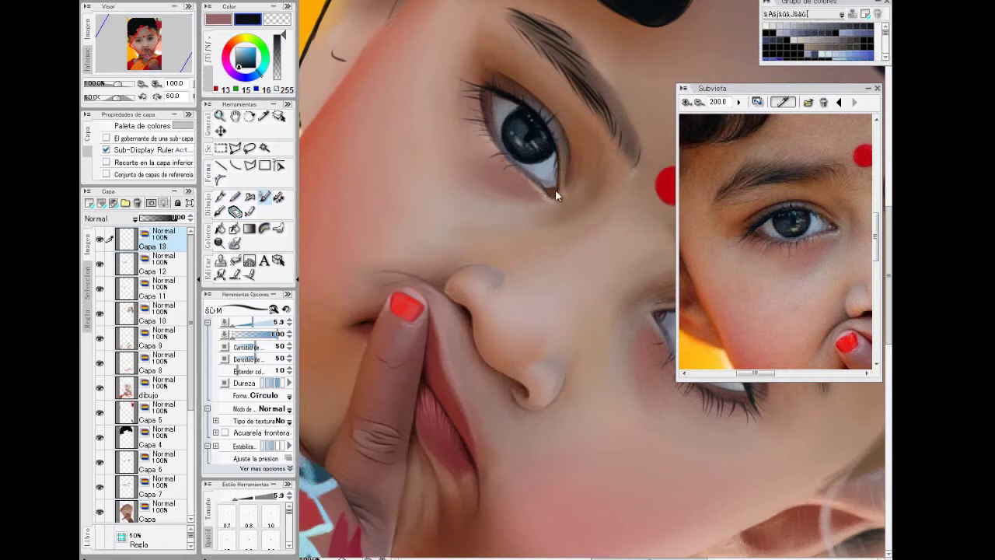
{"action": "key", "text": "Home"}
{"action": "key", "text": "Delete"}
{"action": "key", "text": "Delete"}
{"action": "key", "text": "Delete"}
{"action": "key", "text": "Delete"}
{"action": "key", "text": "Delete"}
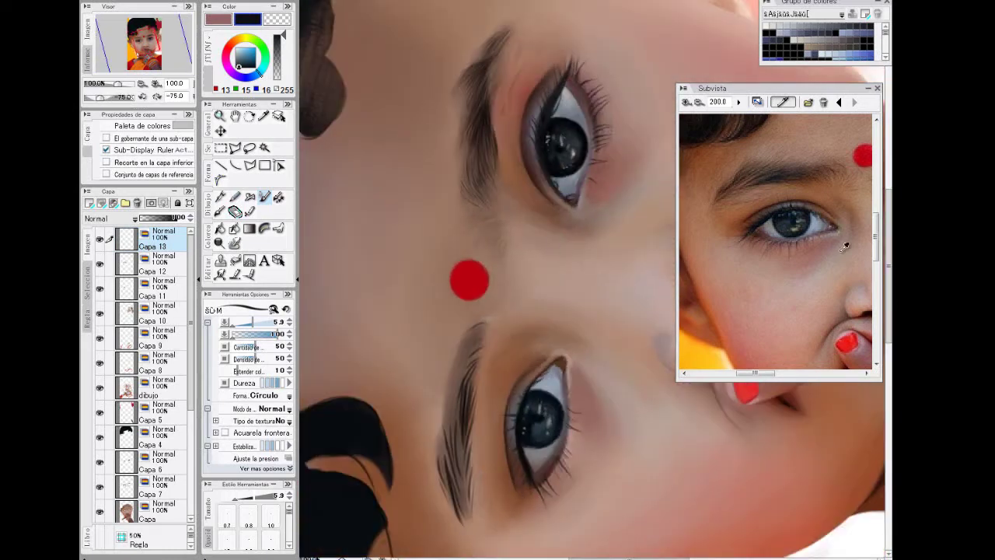
{"action": "scroll", "coordinate": [529, 257], "scroll_direction": "down", "scroll_amount": 3}
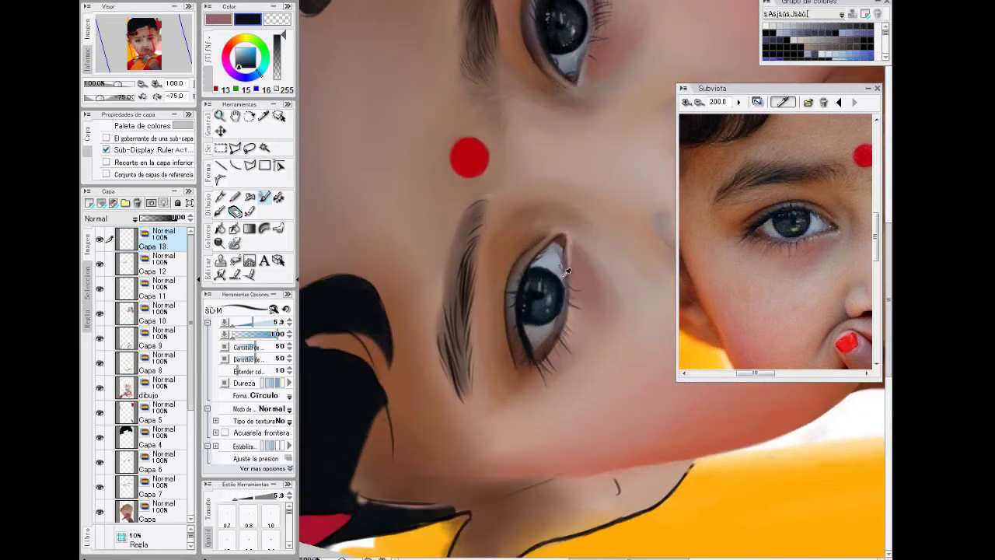
{"action": "key", "text": "ctrl+minus"}
{"action": "key", "text": "Home"}
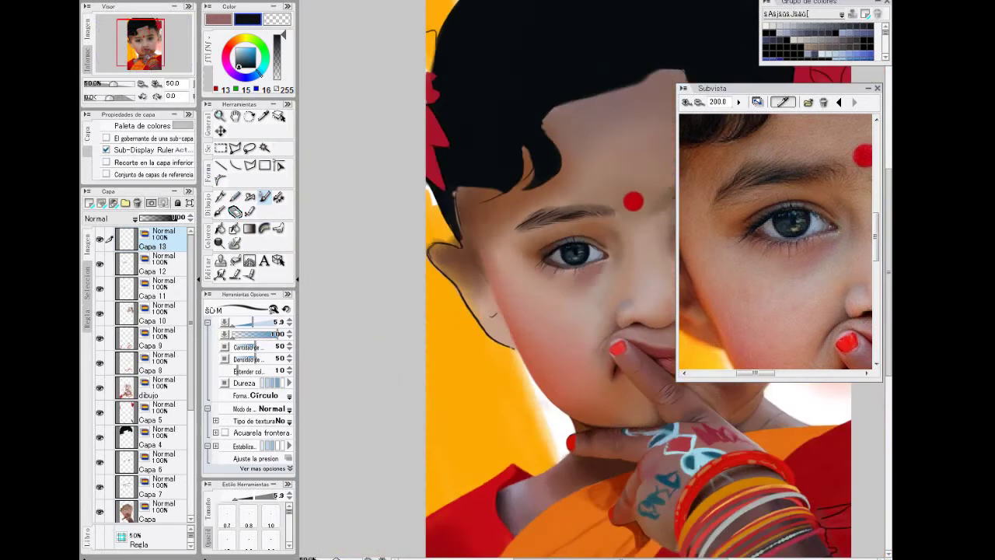
Darken the left eye's outer corner and upper lid line with the textured near-black brush at size 5.9 and opacity 76.
{"action": "key", "text": "End"}
{"action": "key", "text": "ctrl+plus"}
{"action": "left_click", "coordinate": [279, 198]}
{"action": "key", "text": "End"}
{"action": "key", "text": "End"}
{"action": "key", "text": "End"}
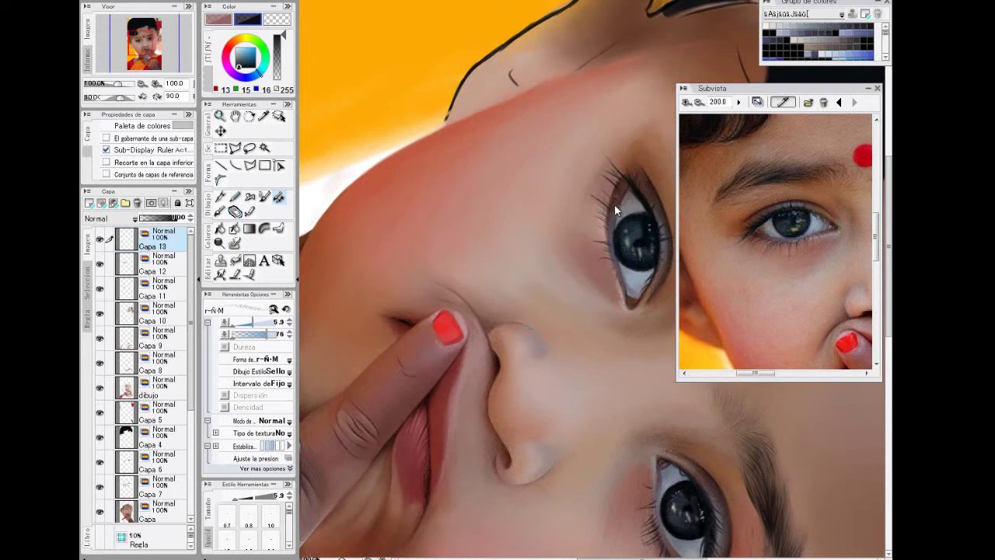
{"action": "key", "text": "Home"}
{"action": "key", "text": "Delete"}
{"action": "key", "text": "Delete"}
{"action": "key", "text": "Delete"}
{"action": "key", "text": "Delete"}
{"action": "key", "text": "Delete"}
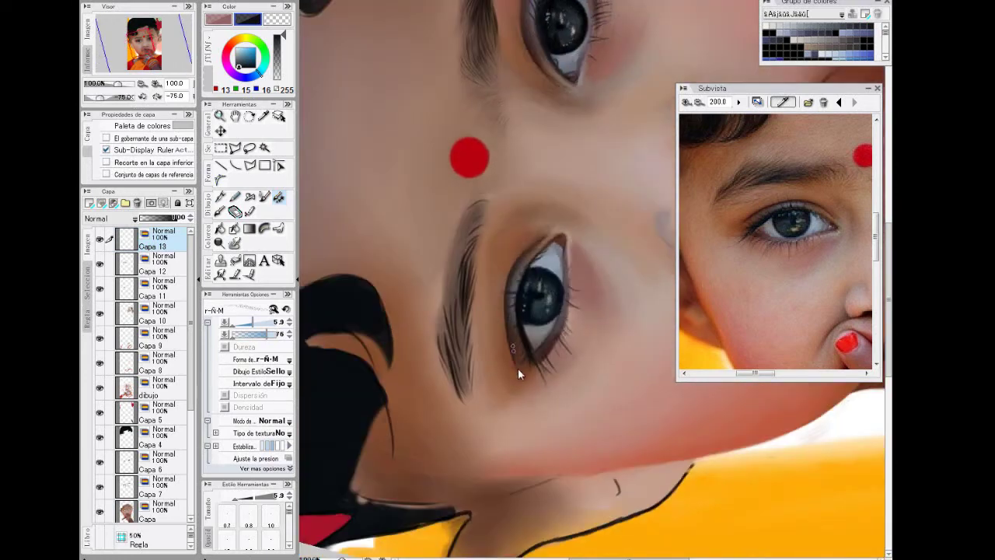
On layer Capa 12, tone the skin between the left eye's outer corner and eyebrow with brown (118, 62, 35) and tan (156, 117, 100).
{"action": "left_click", "coordinate": [262, 117]}
{"action": "left_click", "coordinate": [733, 237]}
{"action": "left_click", "coordinate": [276, 202]}
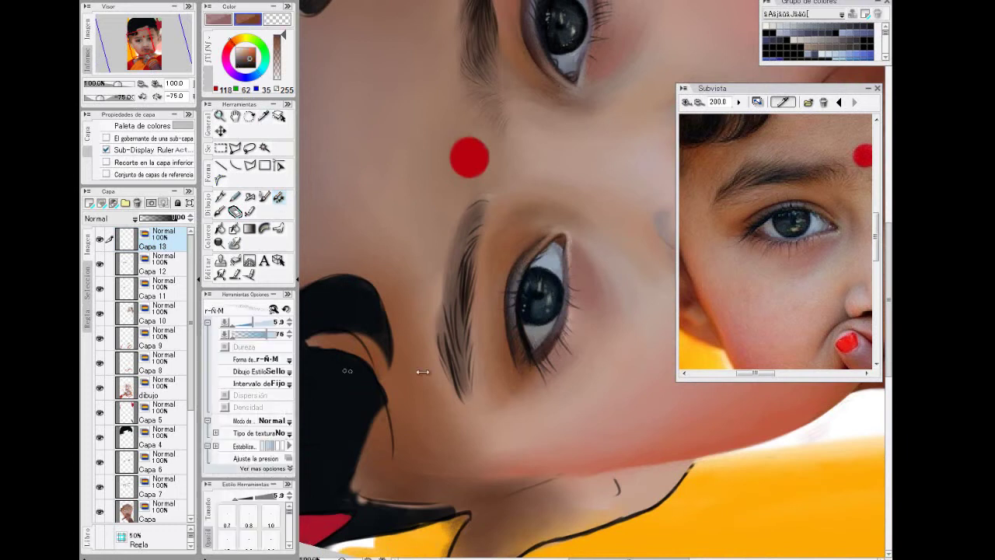
{"action": "left_click", "coordinate": [160, 266]}
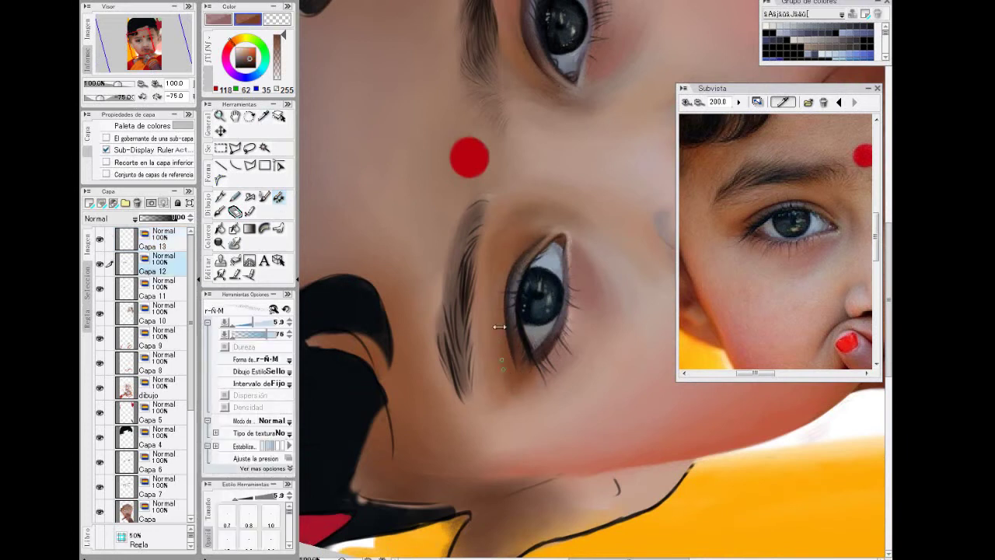
{"action": "left_click", "coordinate": [510, 333], "text": "alt"}
{"action": "left_click_drag", "start_coordinate": [510, 353], "coordinate": [494, 351], "text": "ctrl+alt"}
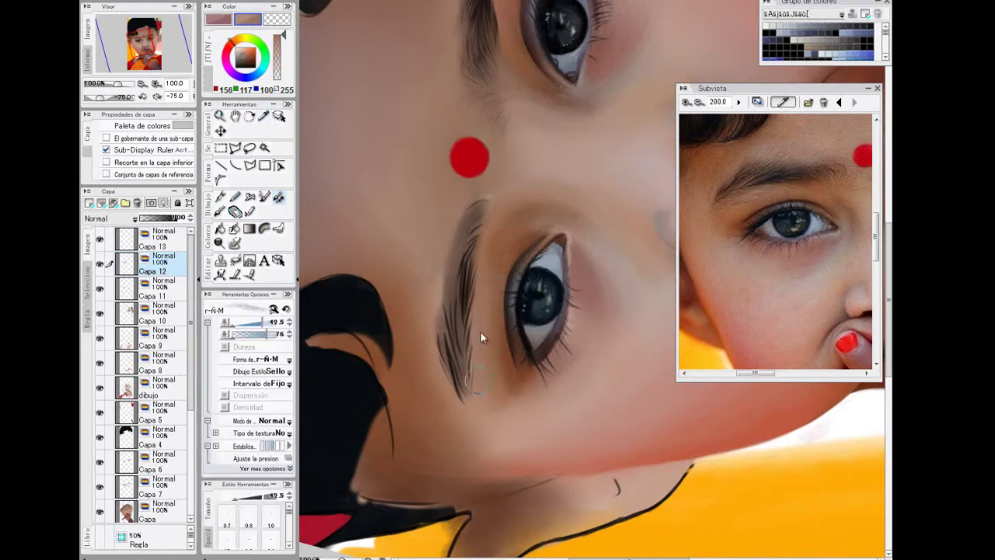
Blend the skin tones above the left eye's outer corner with the blending tool at size 19.3.
{"action": "key", "text": "asciicircum"}
{"action": "left_click", "coordinate": [235, 244]}
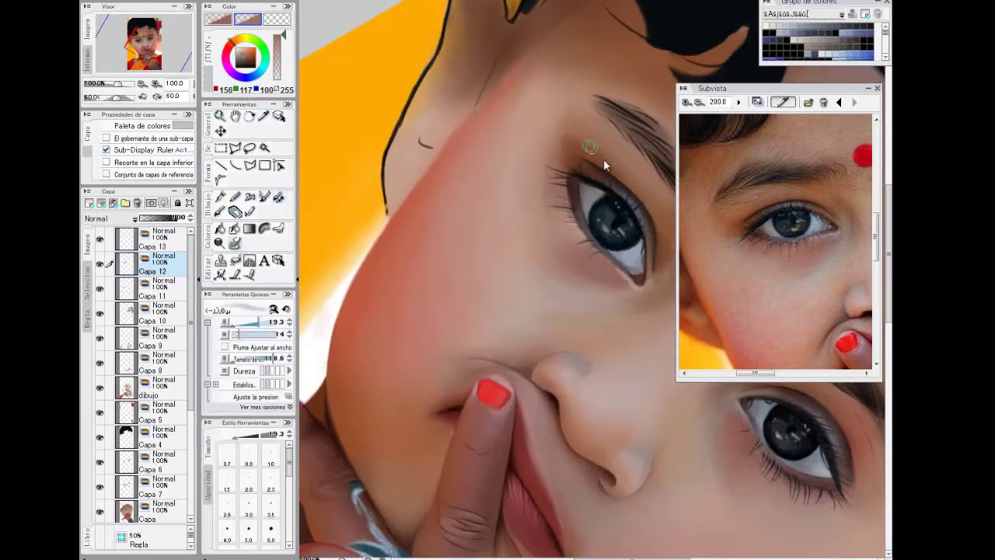
{"action": "left_click_drag", "start_coordinate": [613, 557], "coordinate": [635, 558]}
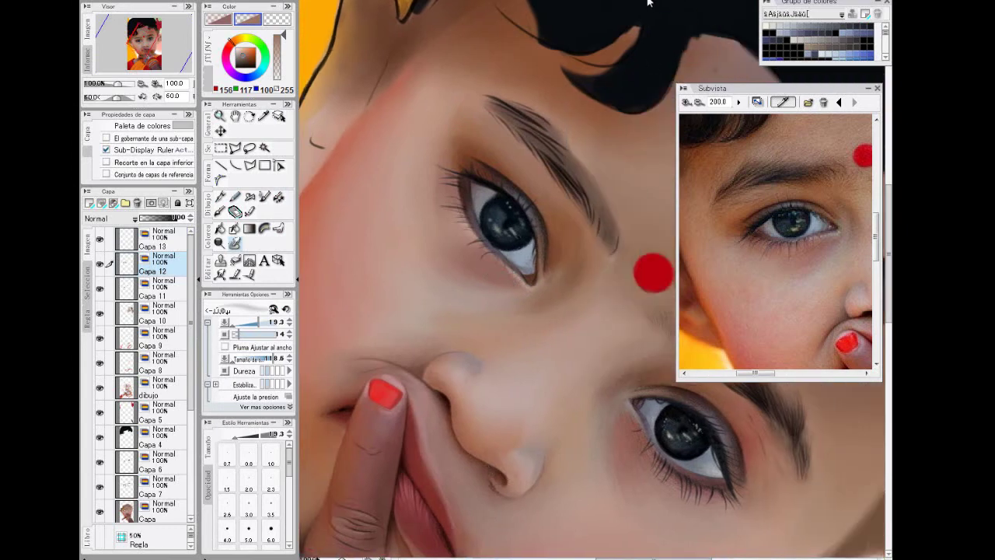
On layer Capa 13, shade the skin beside the left eye's outer corner with reddish brown (130, 73, 44), brush size 11.4.
{"action": "key", "text": "minus"}
{"action": "key", "text": "minus"}
{"action": "key", "text": "minus"}
{"action": "key", "text": "minus"}
{"action": "key", "text": "minus"}
{"action": "key", "text": "minus"}
{"action": "key", "text": "minus"}
{"action": "key", "text": "minus"}
{"action": "left_click", "coordinate": [265, 116]}
{"action": "left_click", "coordinate": [755, 215]}
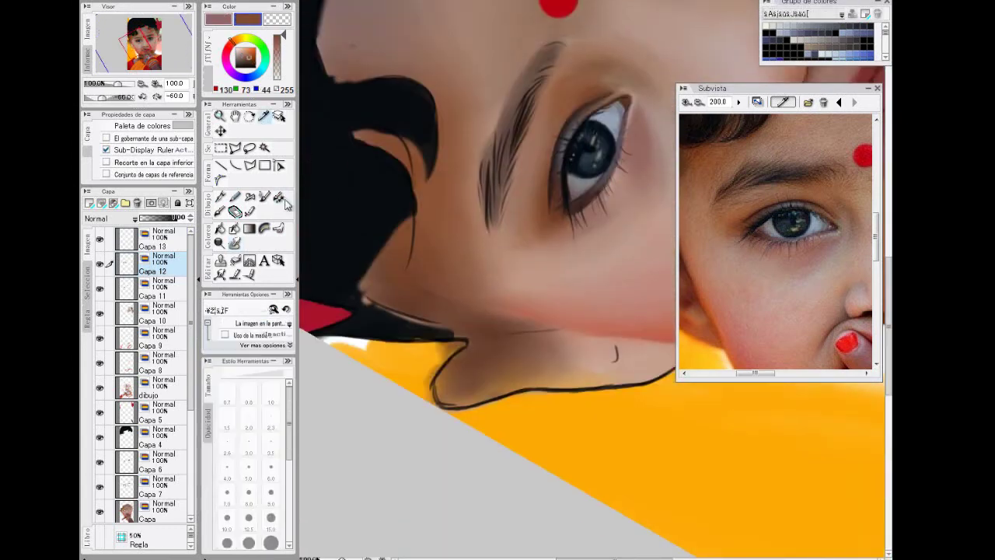
{"action": "left_click", "coordinate": [280, 199]}
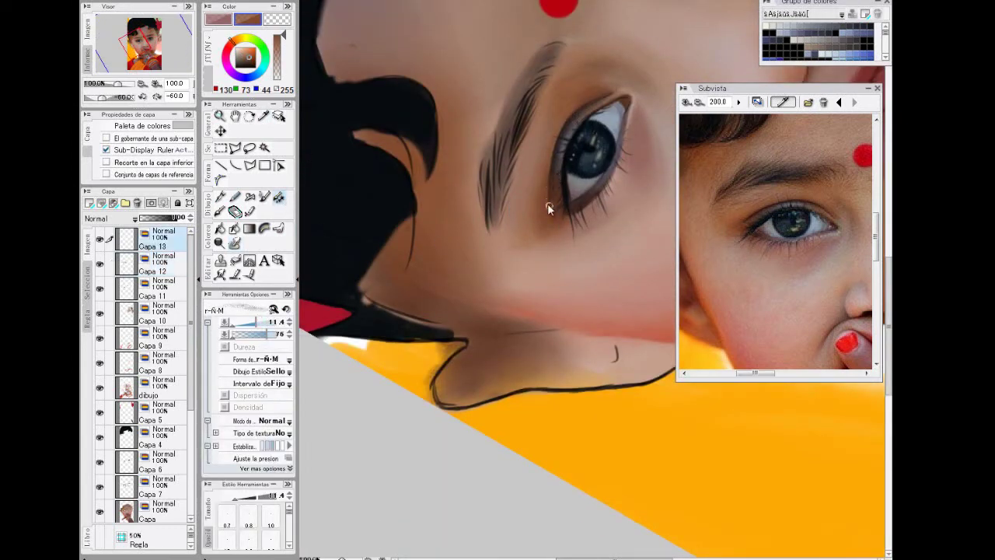
Define the left eye's upper lid near the outer corner with dark brown (72, 32, 22) and a size 5.9 brush.
{"action": "left_click", "coordinate": [265, 116]}
{"action": "left_click", "coordinate": [752, 210]}
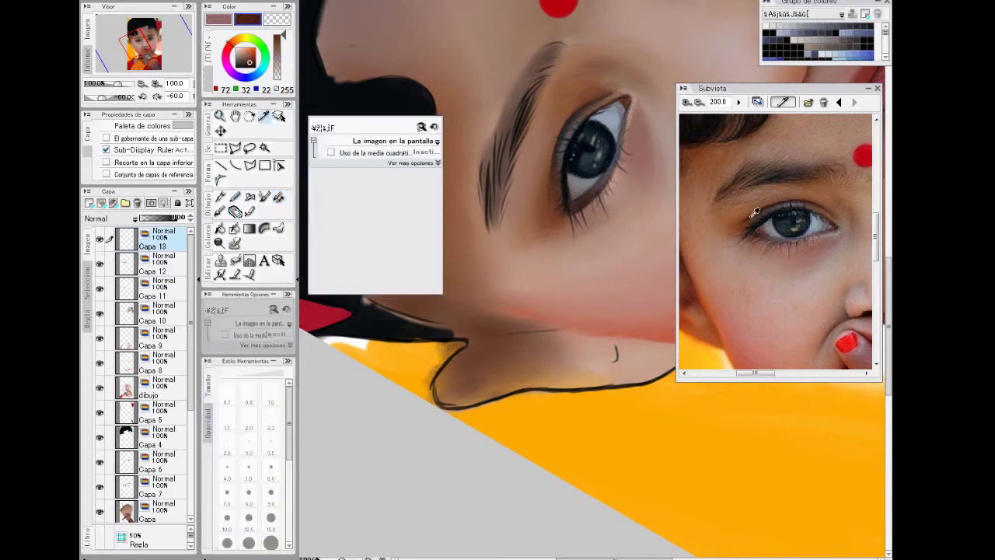
{"action": "left_click", "coordinate": [266, 197]}
{"action": "left_click", "coordinate": [266, 198]}
{"action": "left_click", "coordinate": [107, 2]}
{"action": "mouse_move", "coordinate": [202, 79]}
{"action": "left_click", "coordinate": [440, 148]}
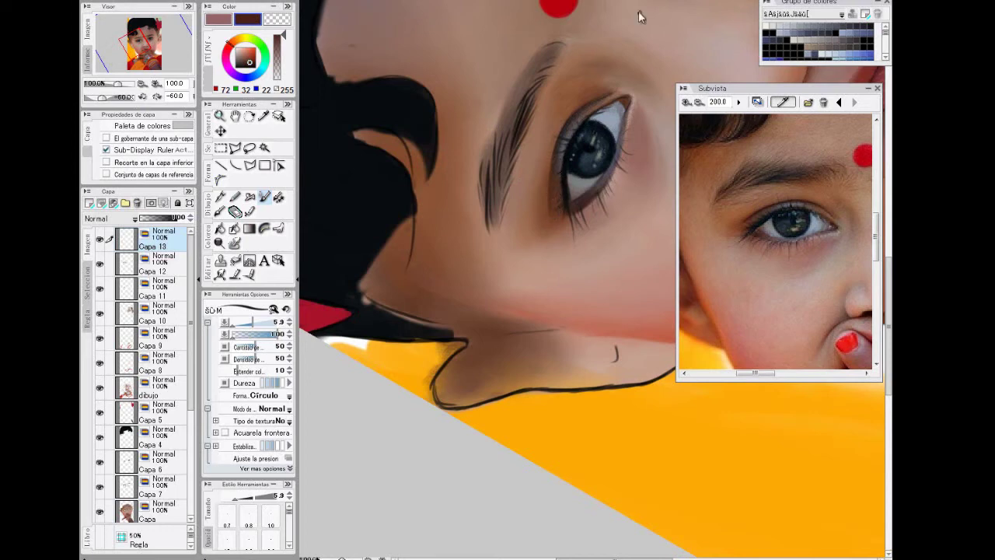
Deepen the left eye's upper lid and outer corner with very dark brown (54, 18, 6) sampled from the reference.
{"action": "left_click", "coordinate": [661, 1]}
{"action": "left_click", "coordinate": [661, 2]}
{"action": "left_click", "coordinate": [263, 119]}
{"action": "left_click", "coordinate": [754, 210]}
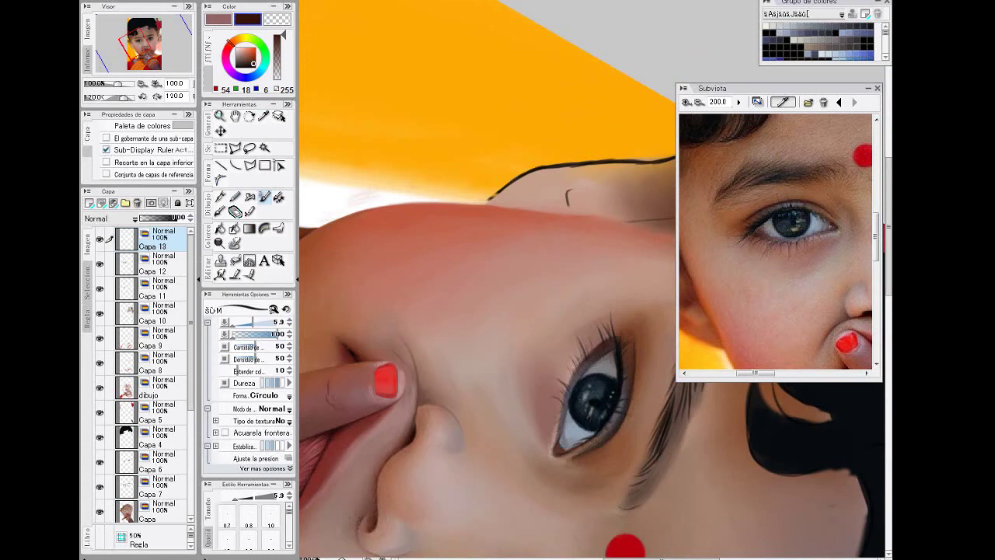
{"action": "key", "text": "ctrl+minus"}
{"action": "key", "text": "ctrl+minus"}
{"action": "key", "text": "ctrl+minus"}
{"action": "key", "text": "ctrl+at"}
{"action": "left_click_drag", "start_coordinate": [619, 558], "coordinate": [674, 559]}
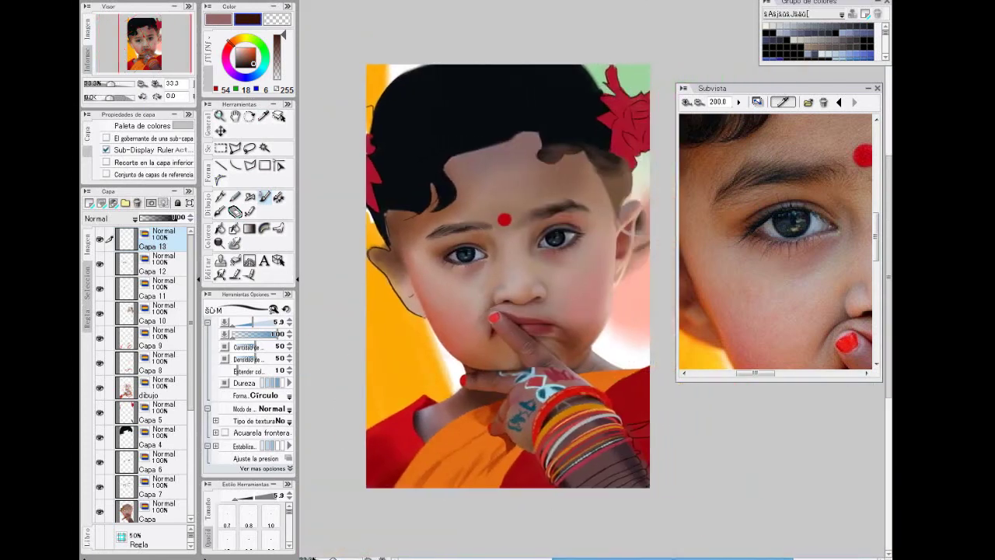
Touch up the eyes' outer corners with grey (108, 106, 111) sampled from the reference's left eye, brush size 14.8 and opacity 94.
{"action": "left_click", "coordinate": [701, 101]}
{"action": "mouse_move", "coordinate": [770, 373]}
{"action": "left_mouse_down"}
{"action": "mouse_move", "coordinate": [781, 373]}
{"action": "mouse_move", "coordinate": [764, 379]}
{"action": "mouse_move", "coordinate": [771, 373]}
{"action": "left_mouse_up"}
{"action": "left_click", "coordinate": [728, 221]}
{"action": "left_click", "coordinate": [729, 219]}
{"action": "left_click", "coordinate": [687, 102]}
{"action": "left_click", "coordinate": [690, 226]}
{"action": "left_click", "coordinate": [278, 197]}
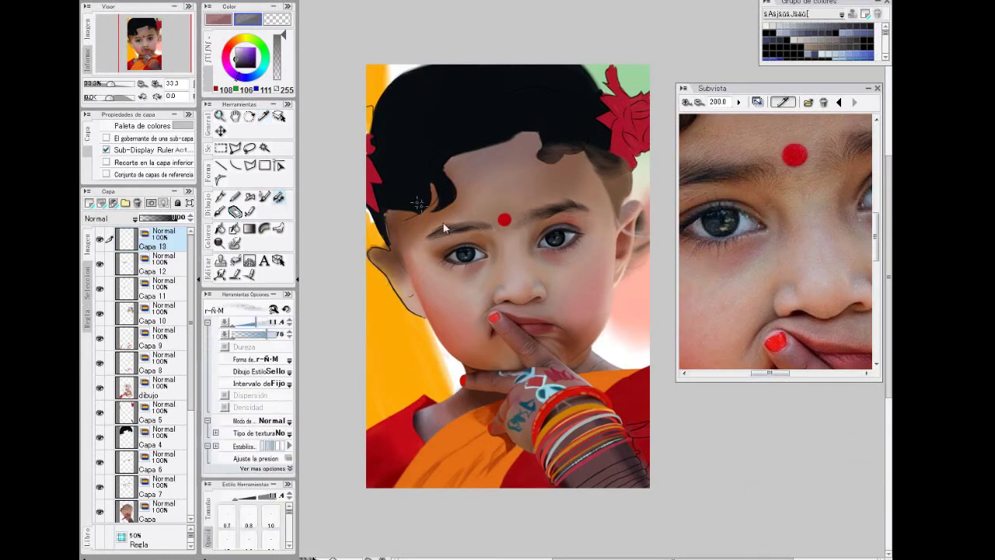
{"action": "left_click", "coordinate": [568, 6]}
{"action": "left_click_drag", "start_coordinate": [888, 258], "coordinate": [888, 297]}
{"action": "left_click", "coordinate": [536, 4]}
{"action": "left_click", "coordinate": [536, 4]}
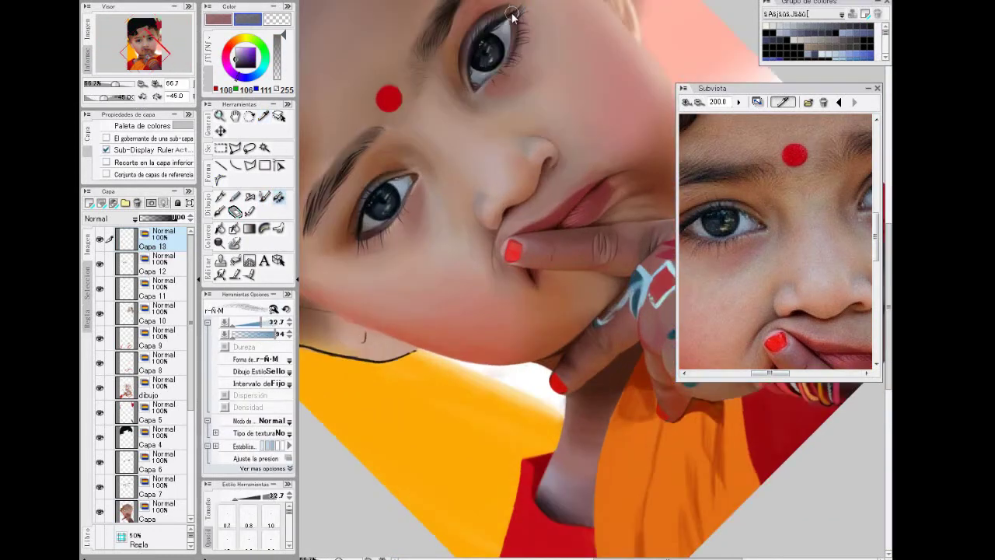
{"action": "left_click", "coordinate": [258, 322]}
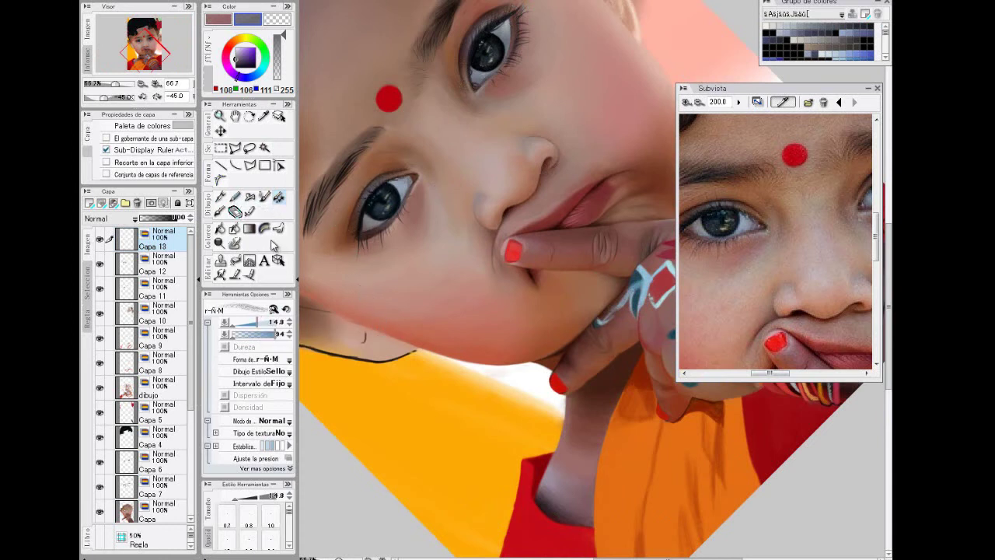
Sample a new color from the left eye area of the reference.
{"action": "left_click", "coordinate": [542, 3]}
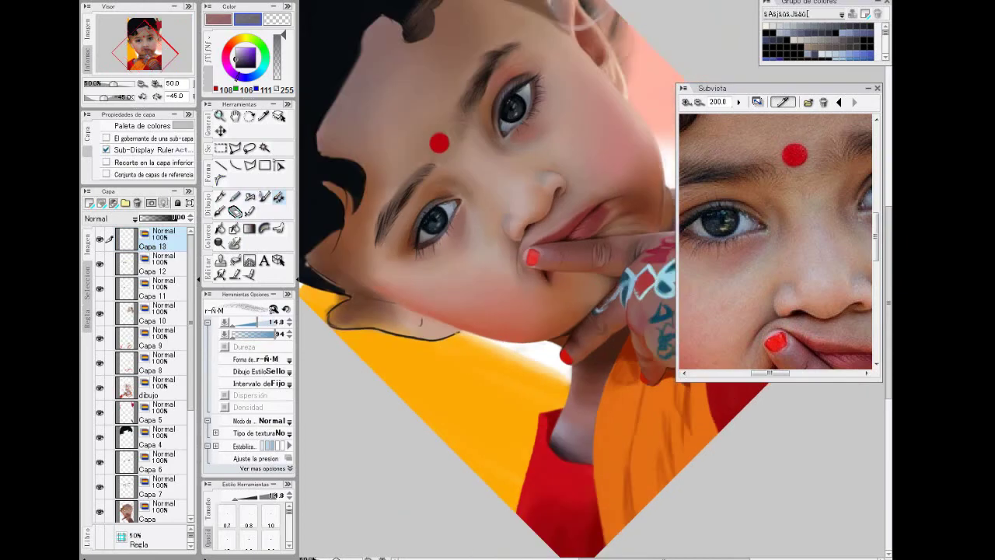
{"action": "left_click", "coordinate": [544, 3]}
{"action": "left_click_drag", "start_coordinate": [775, 373], "coordinate": [726, 376]}
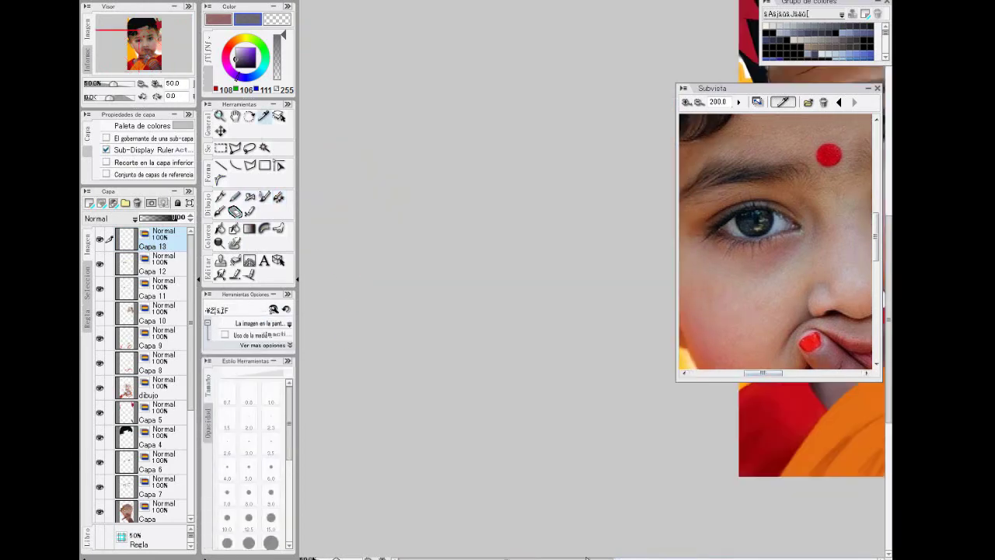